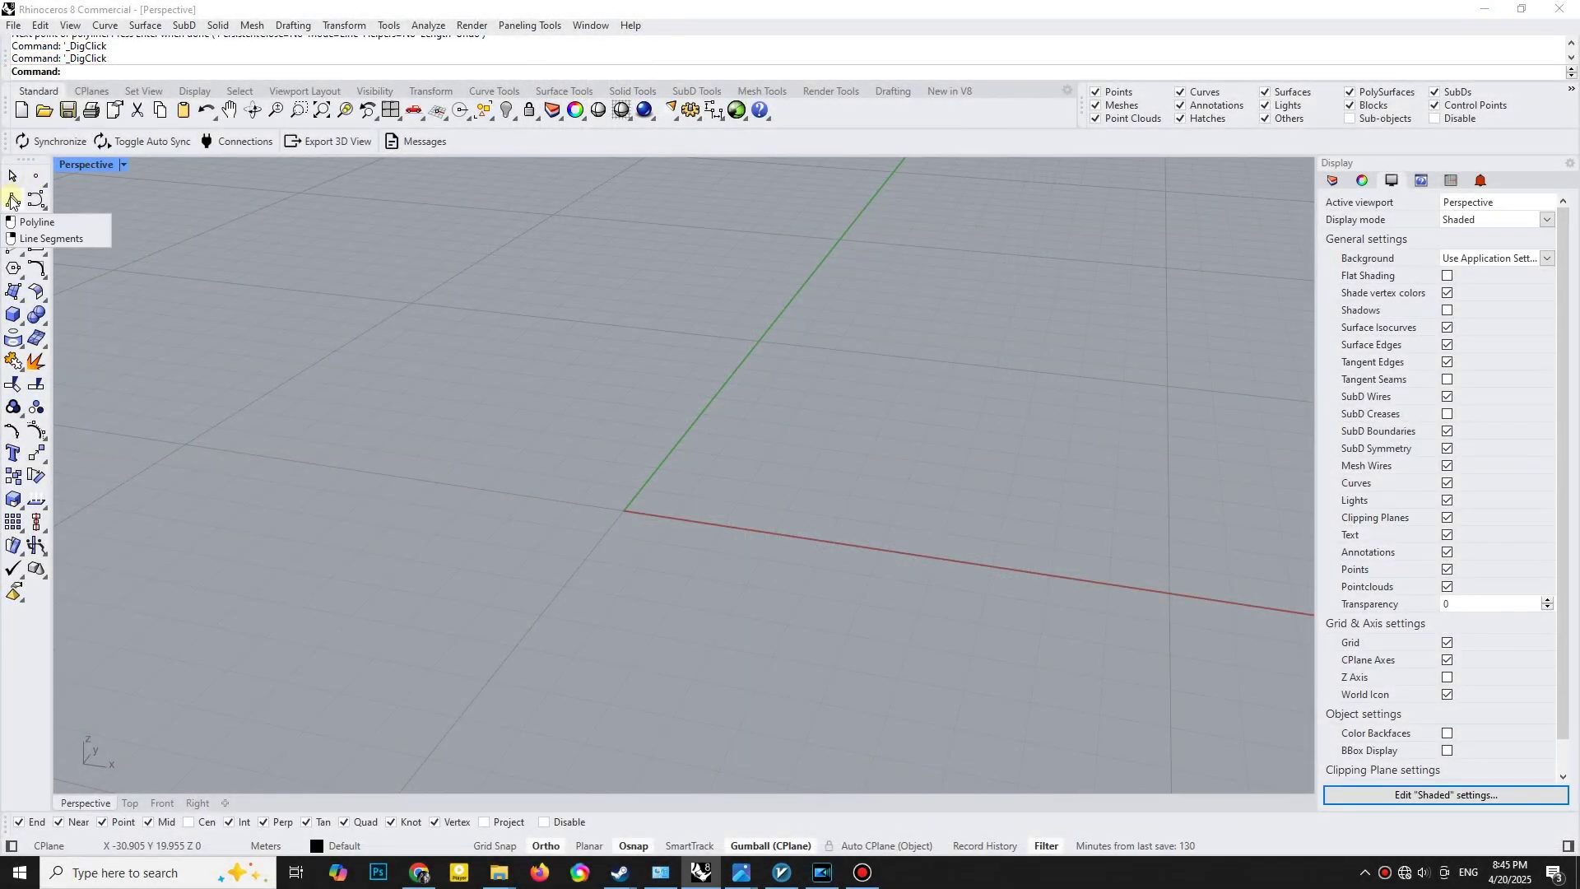
- Draw a stepped polyline from the origin: 2 m along the ground, 4 m up, 2 m across
left_click(14, 200)
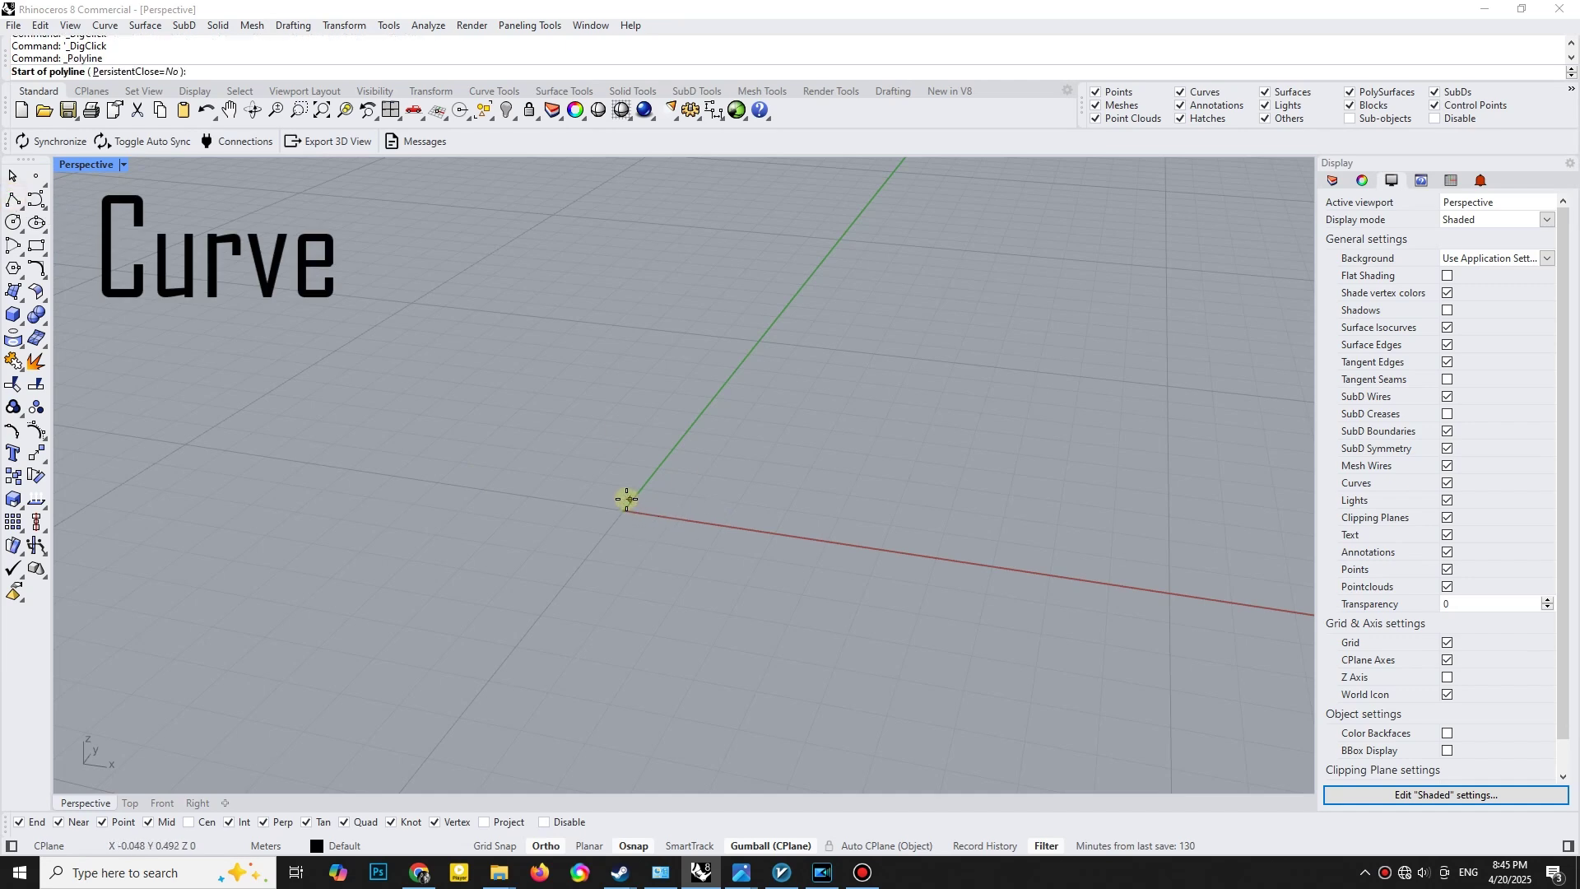
type("0")
key("Return")
type("2")
key("Return")
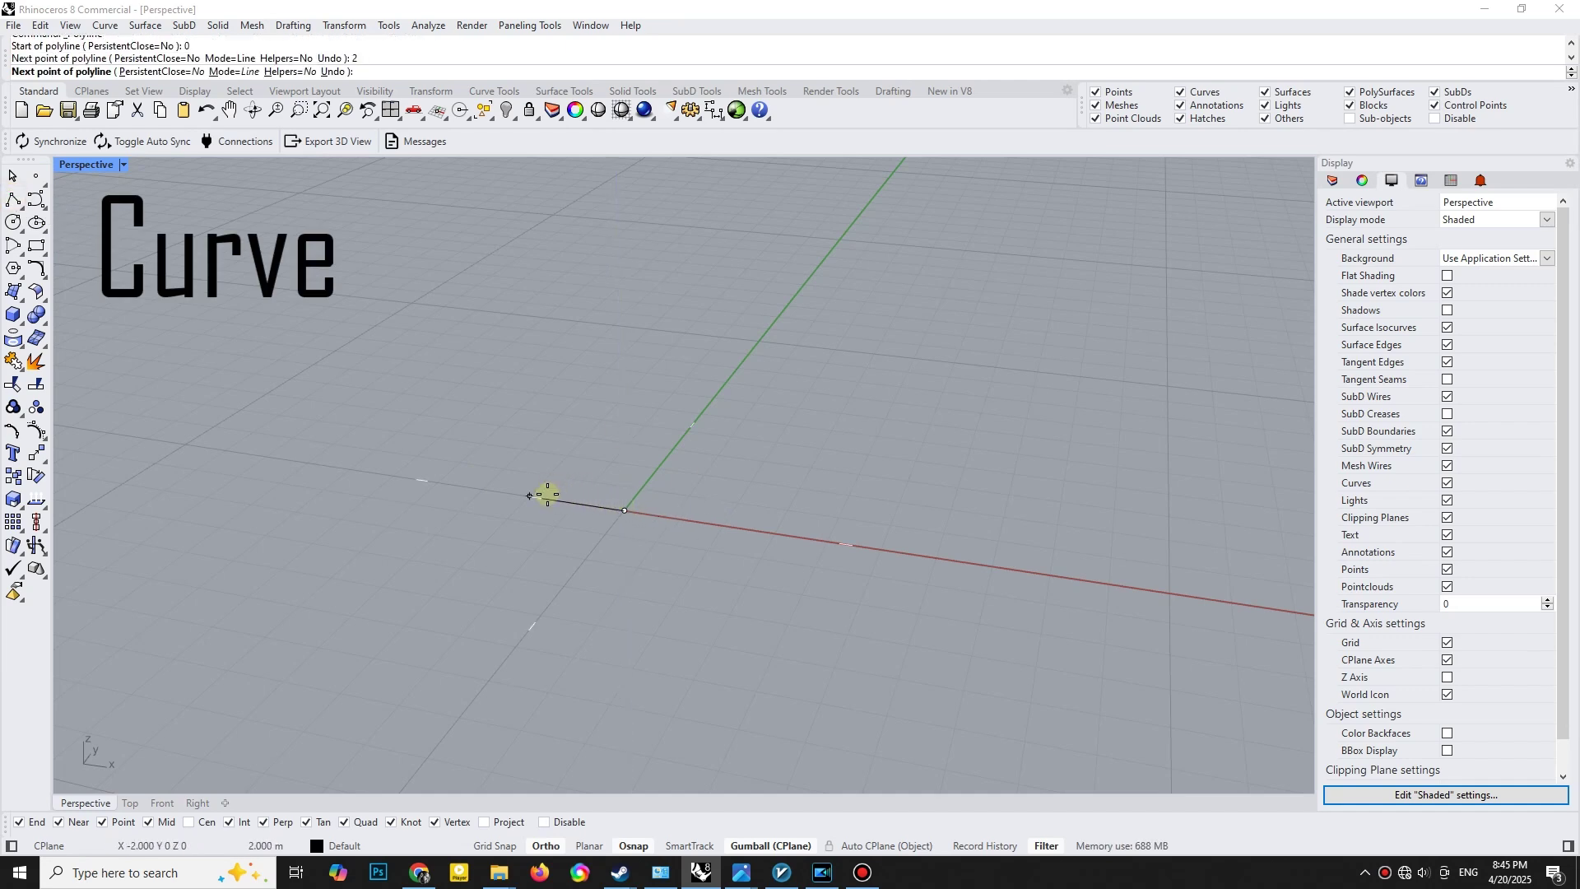
left_click(548, 495)
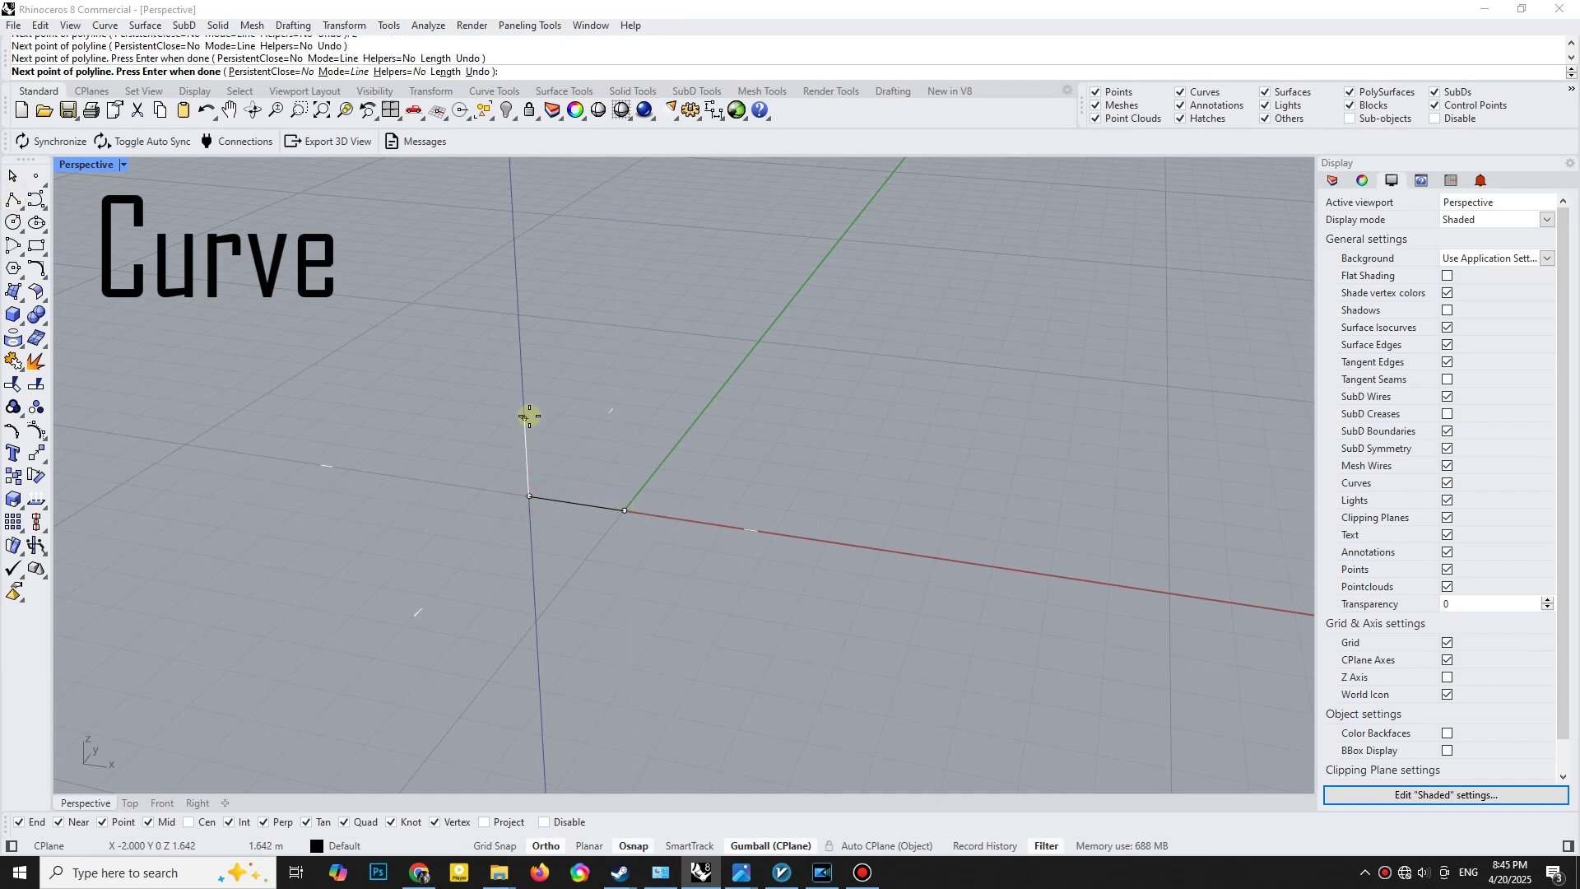
type("4")
key("Return")
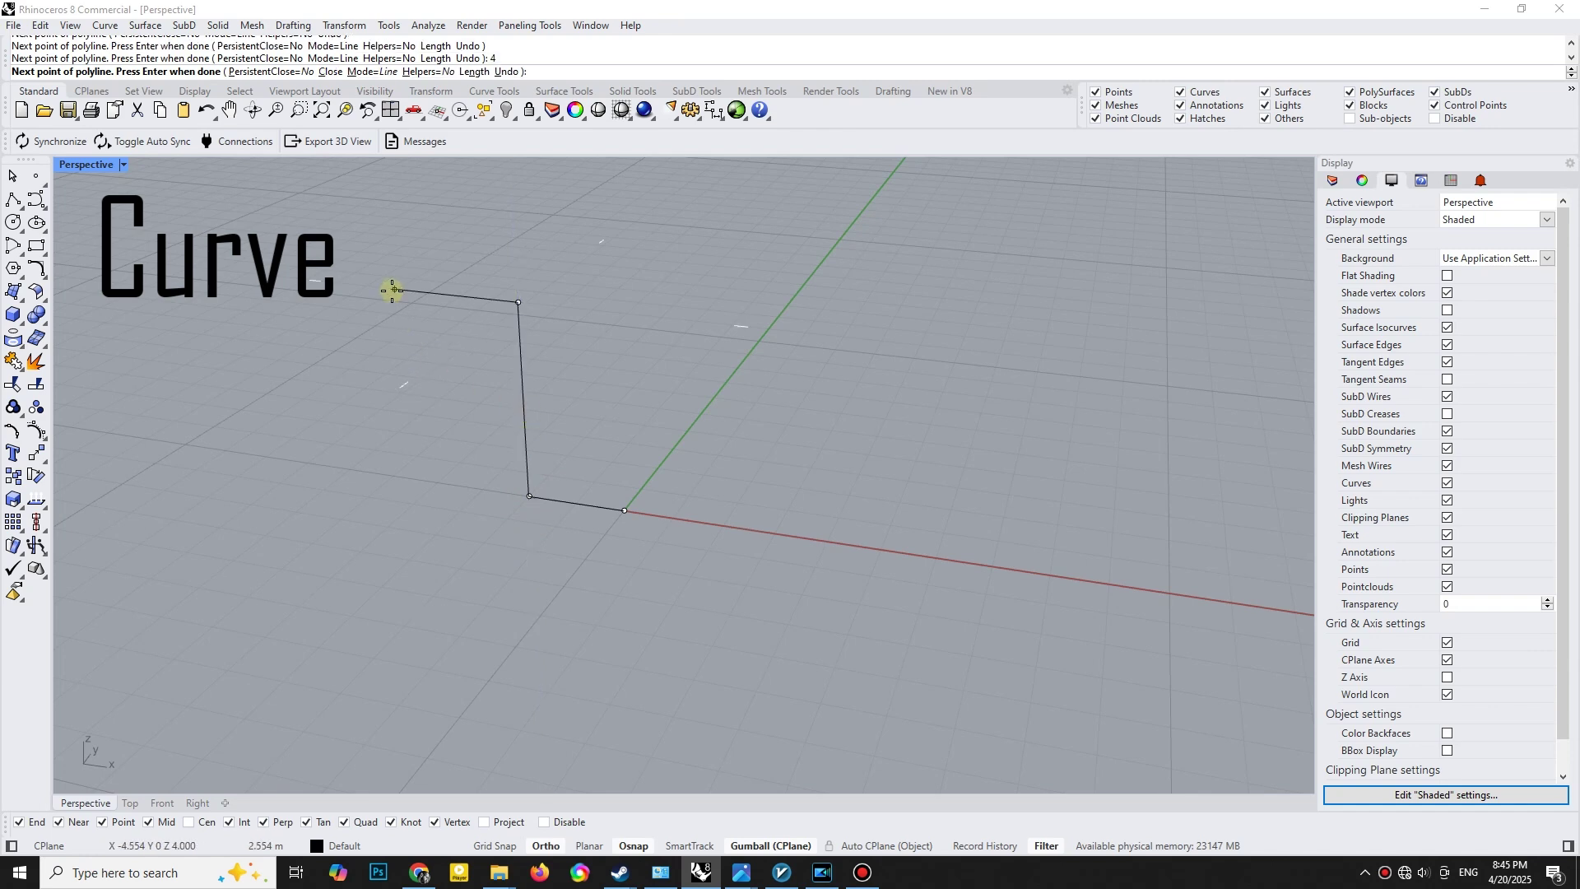
type("2")
key("Return")
left_click(404, 303)
key("Return")
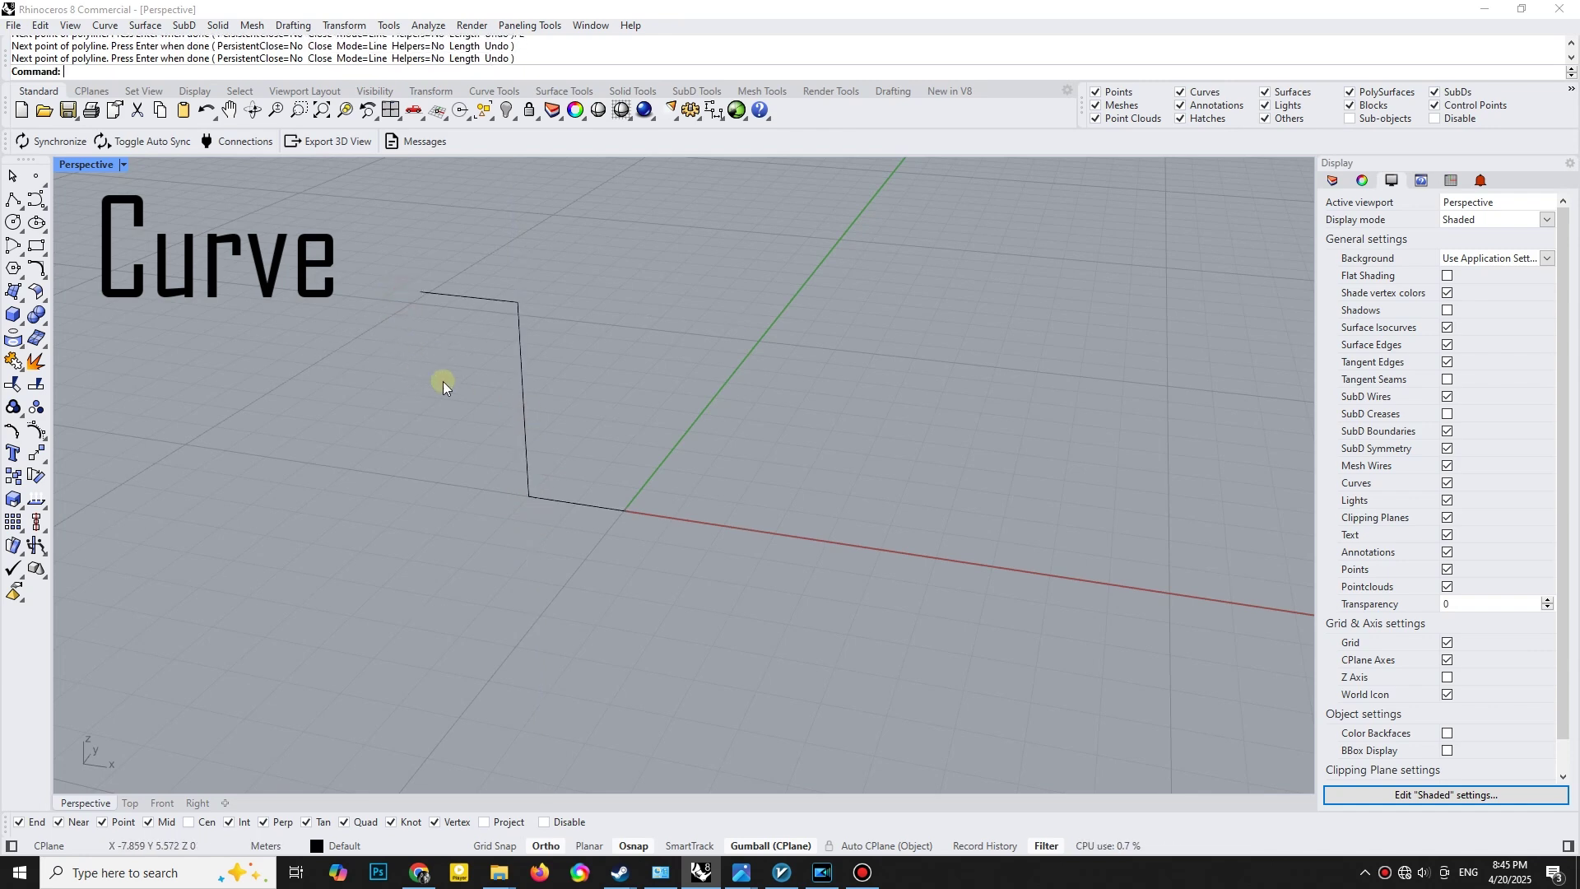
- Draw a separate 4 m straight line from the origin along X
left_click(522, 414)
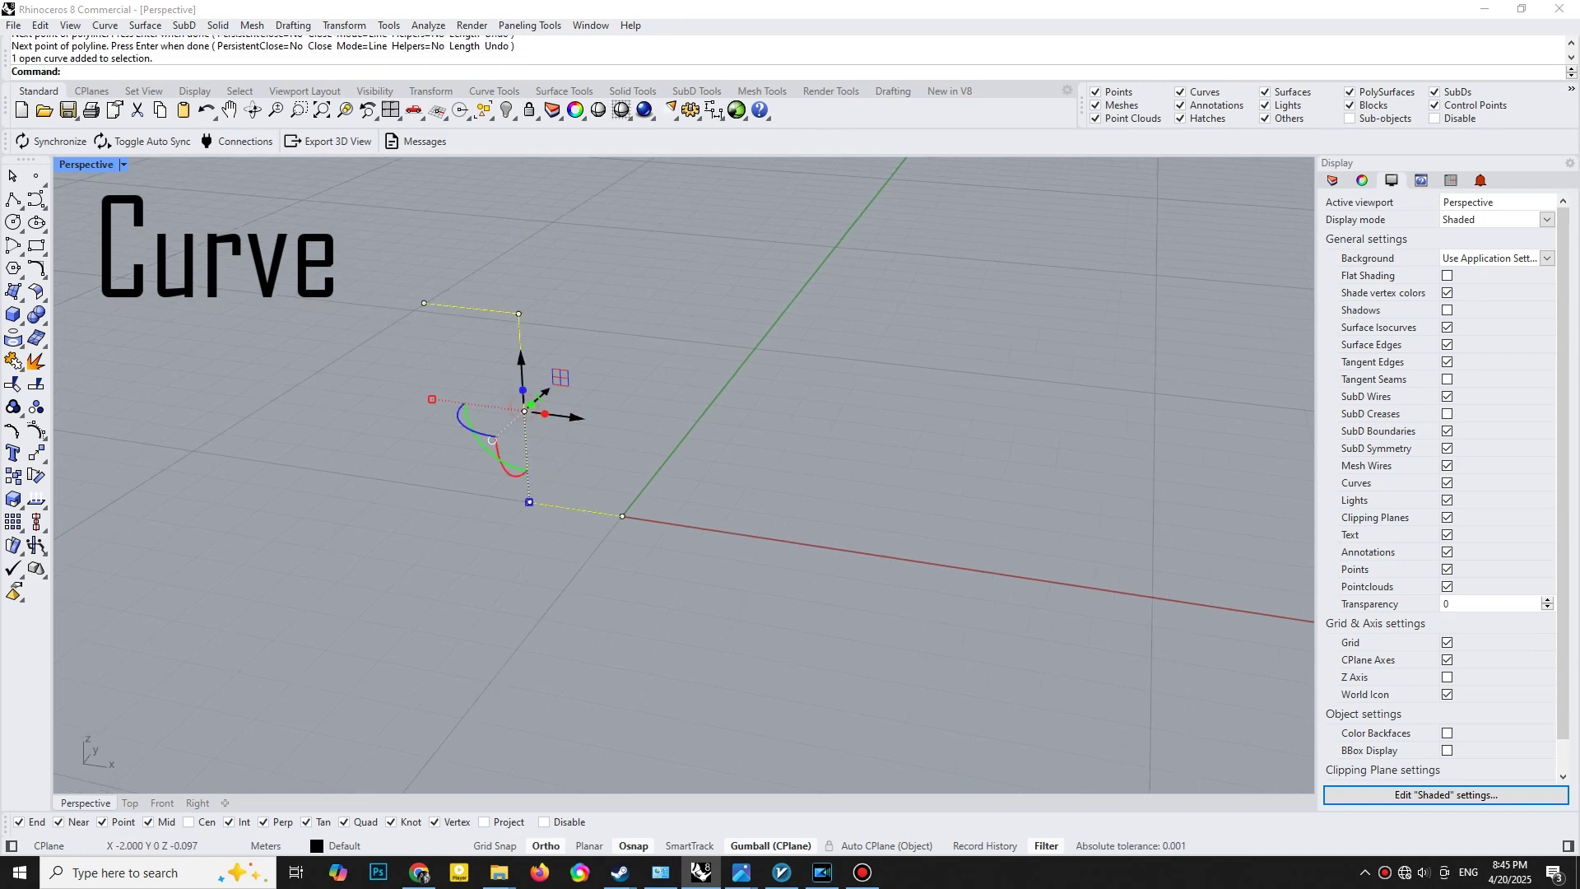
key("ctrl+alt+e")
left_click(886, 468)
right_click_drag(777, 480, 820, 497)
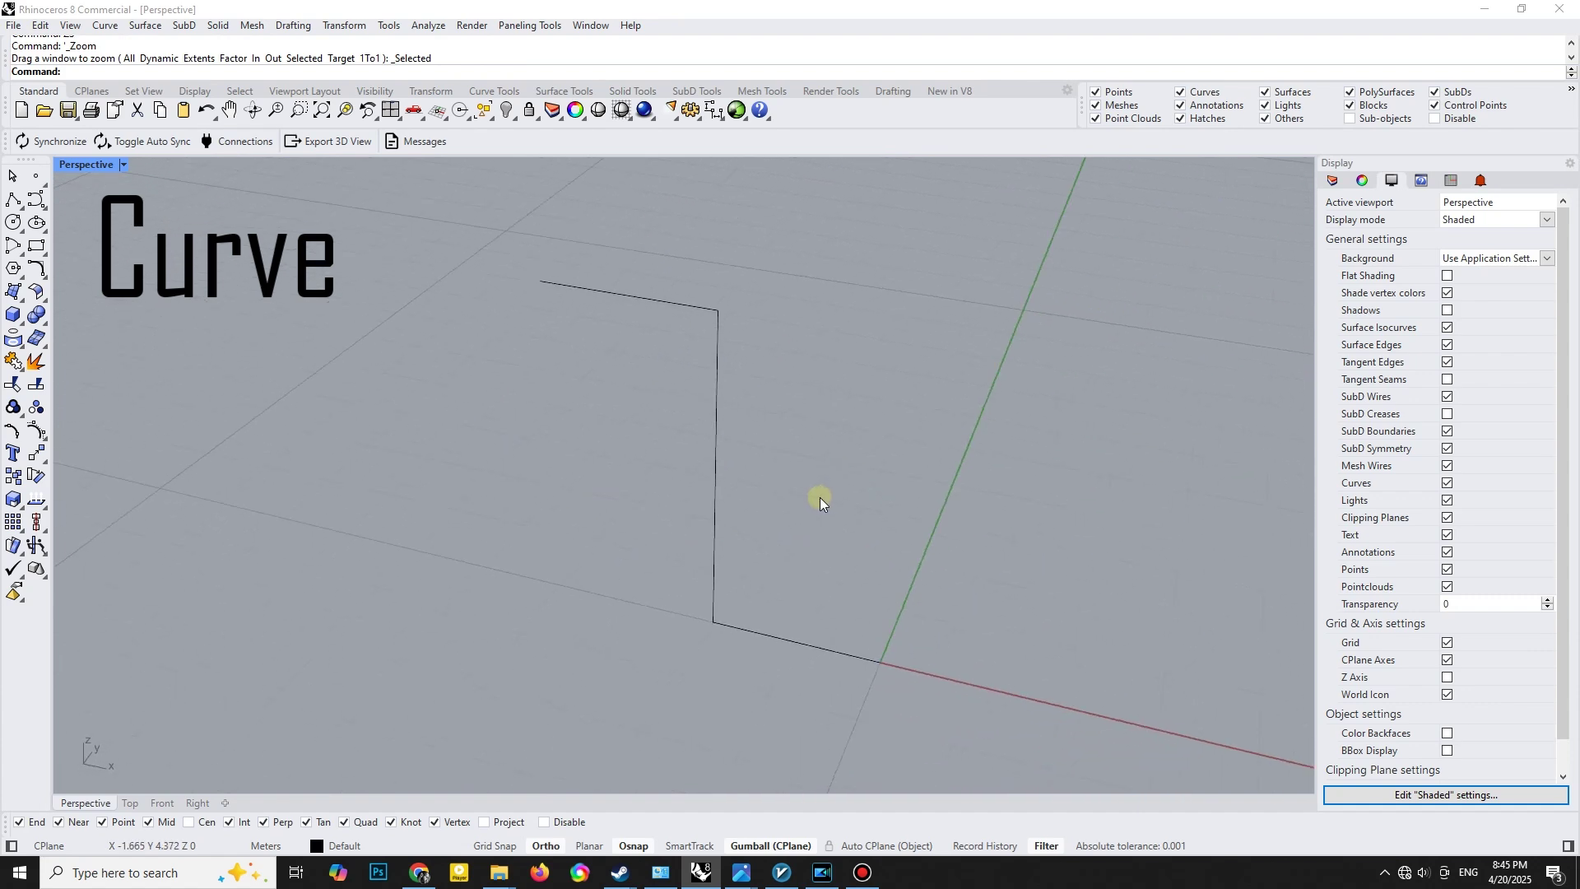
left_click(13, 200)
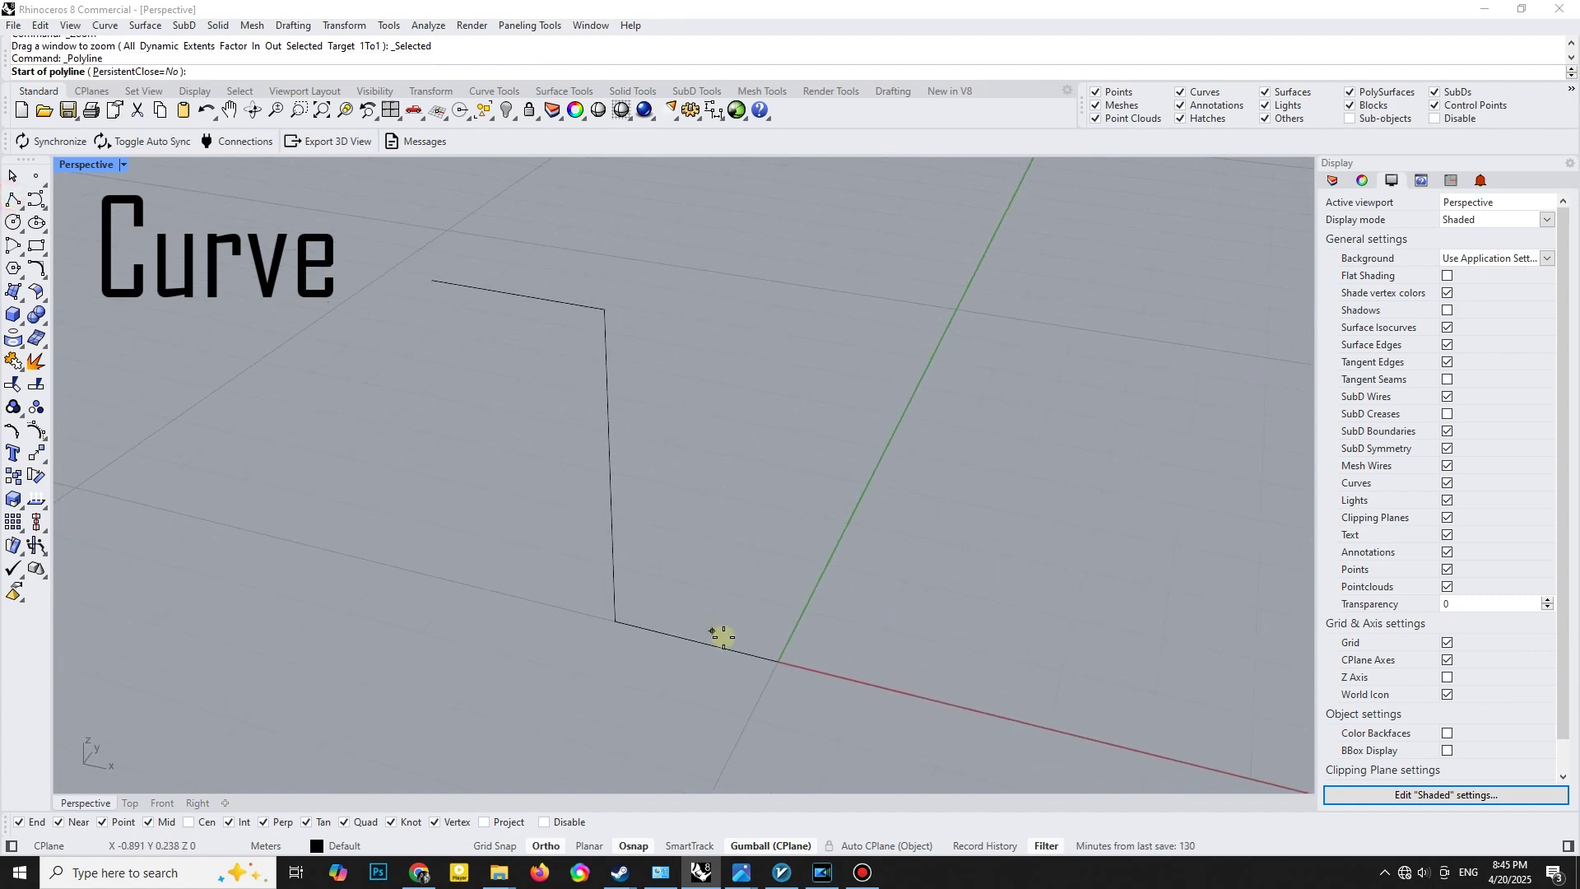
left_click(779, 661)
type("4")
key("Return")
type("4")
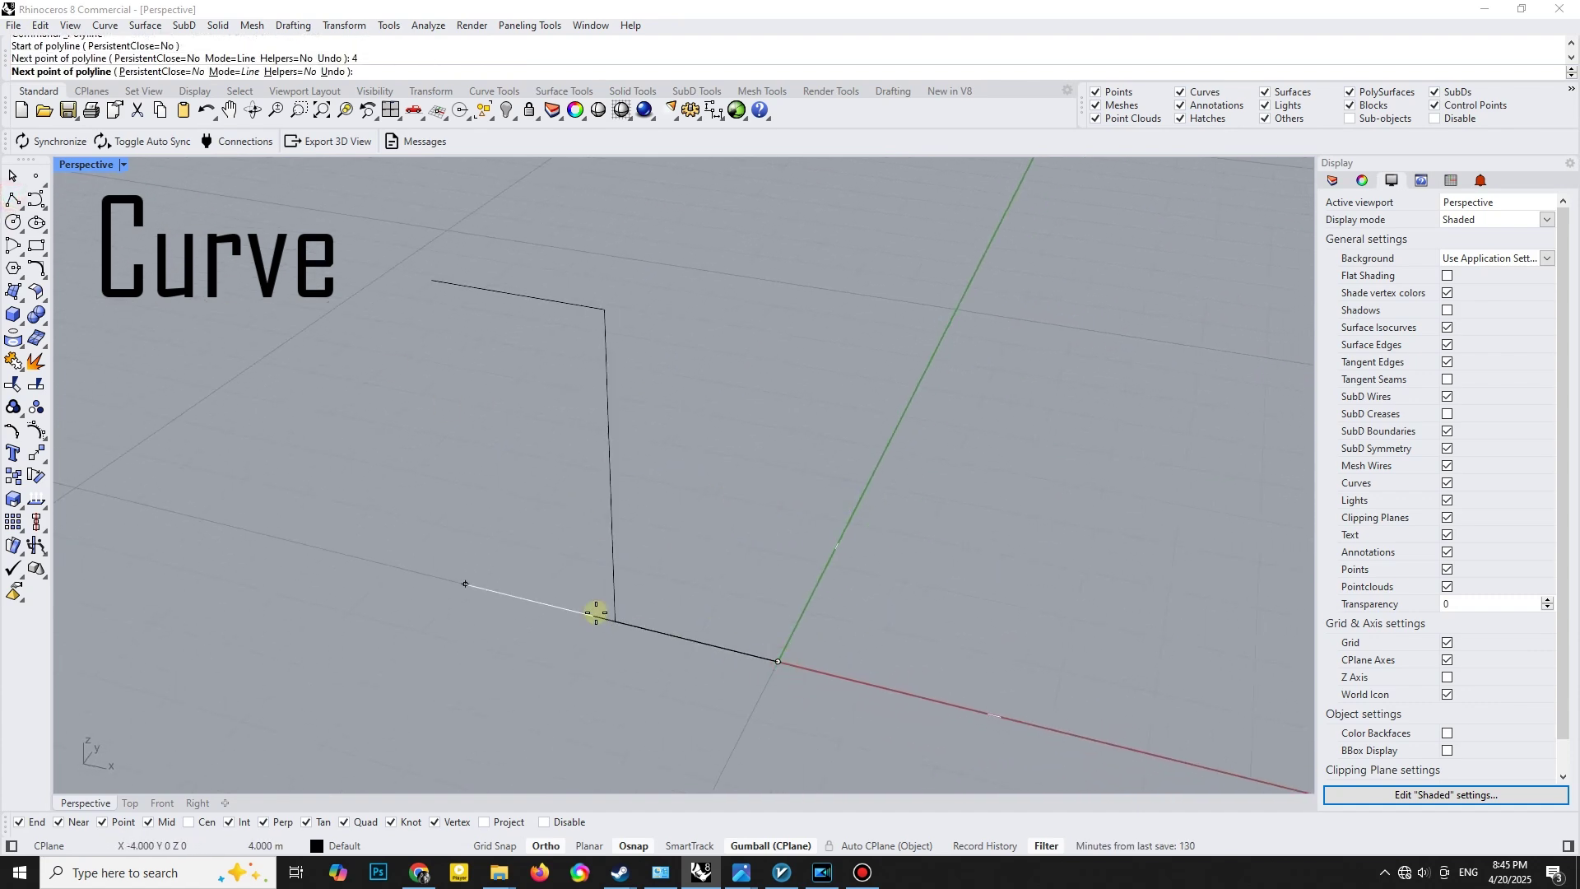
left_click(589, 607)
key("Return")
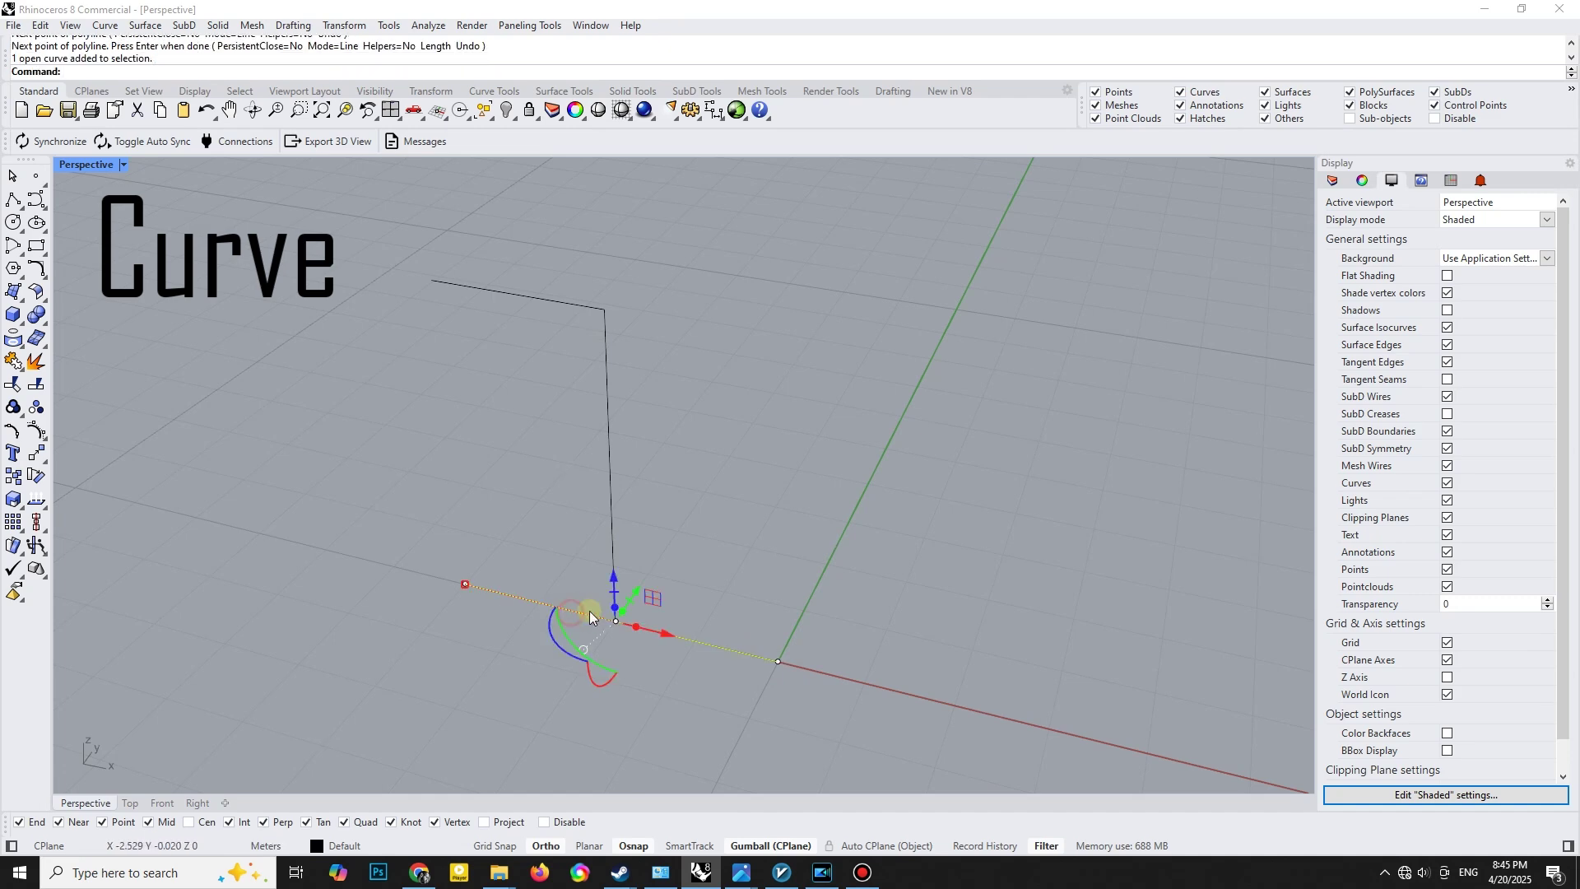
- Raise the 4 m line upward in Z with gumball numeric distances
left_click(636, 595)
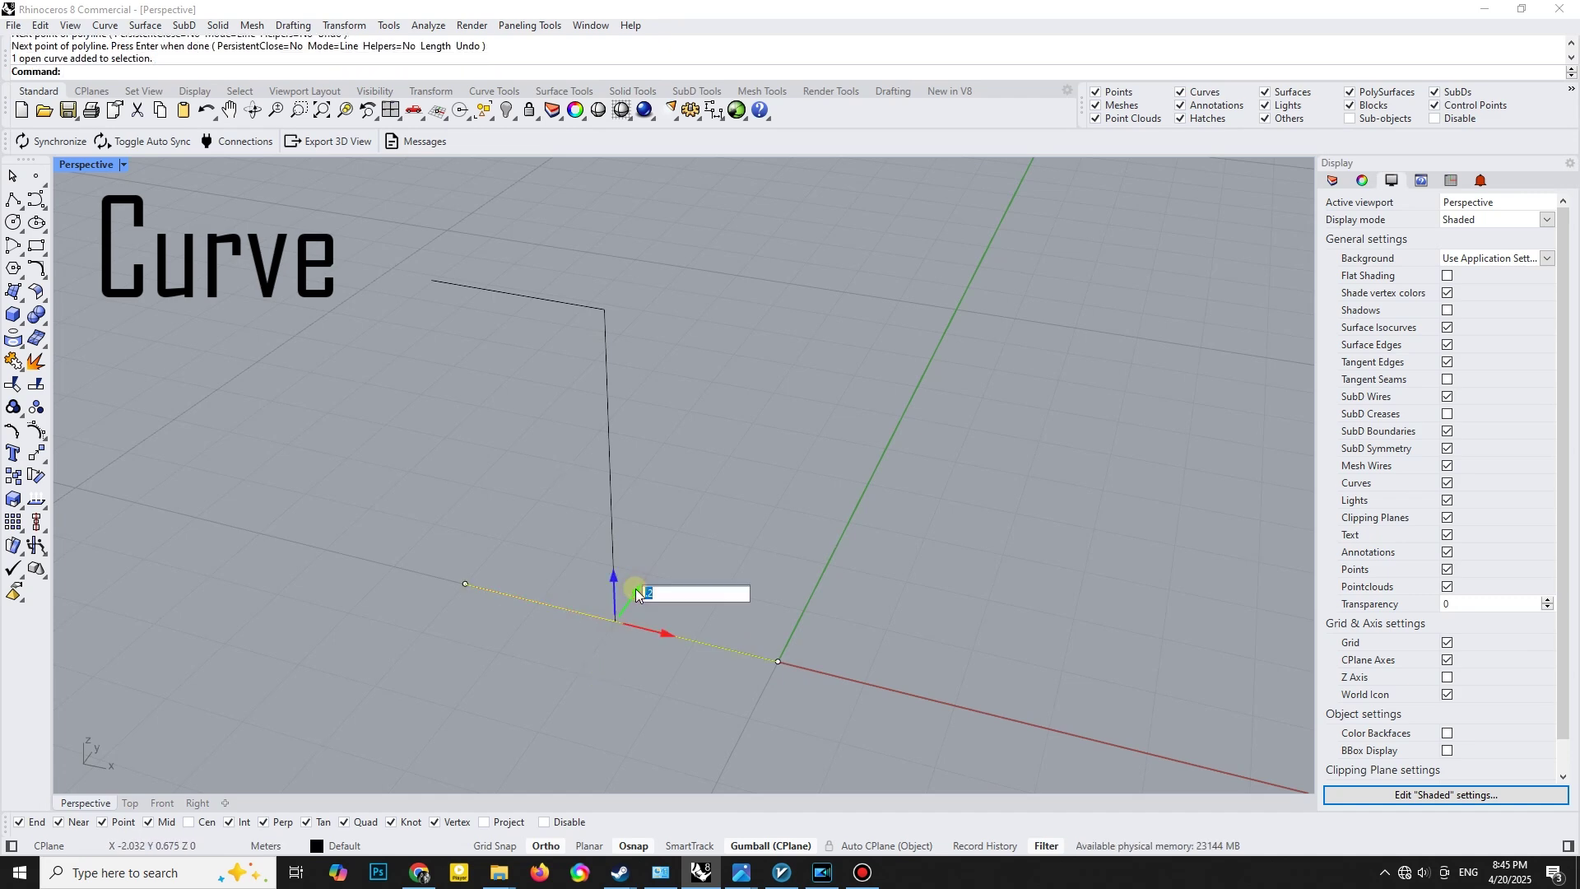
key("Return")
left_click(702, 443)
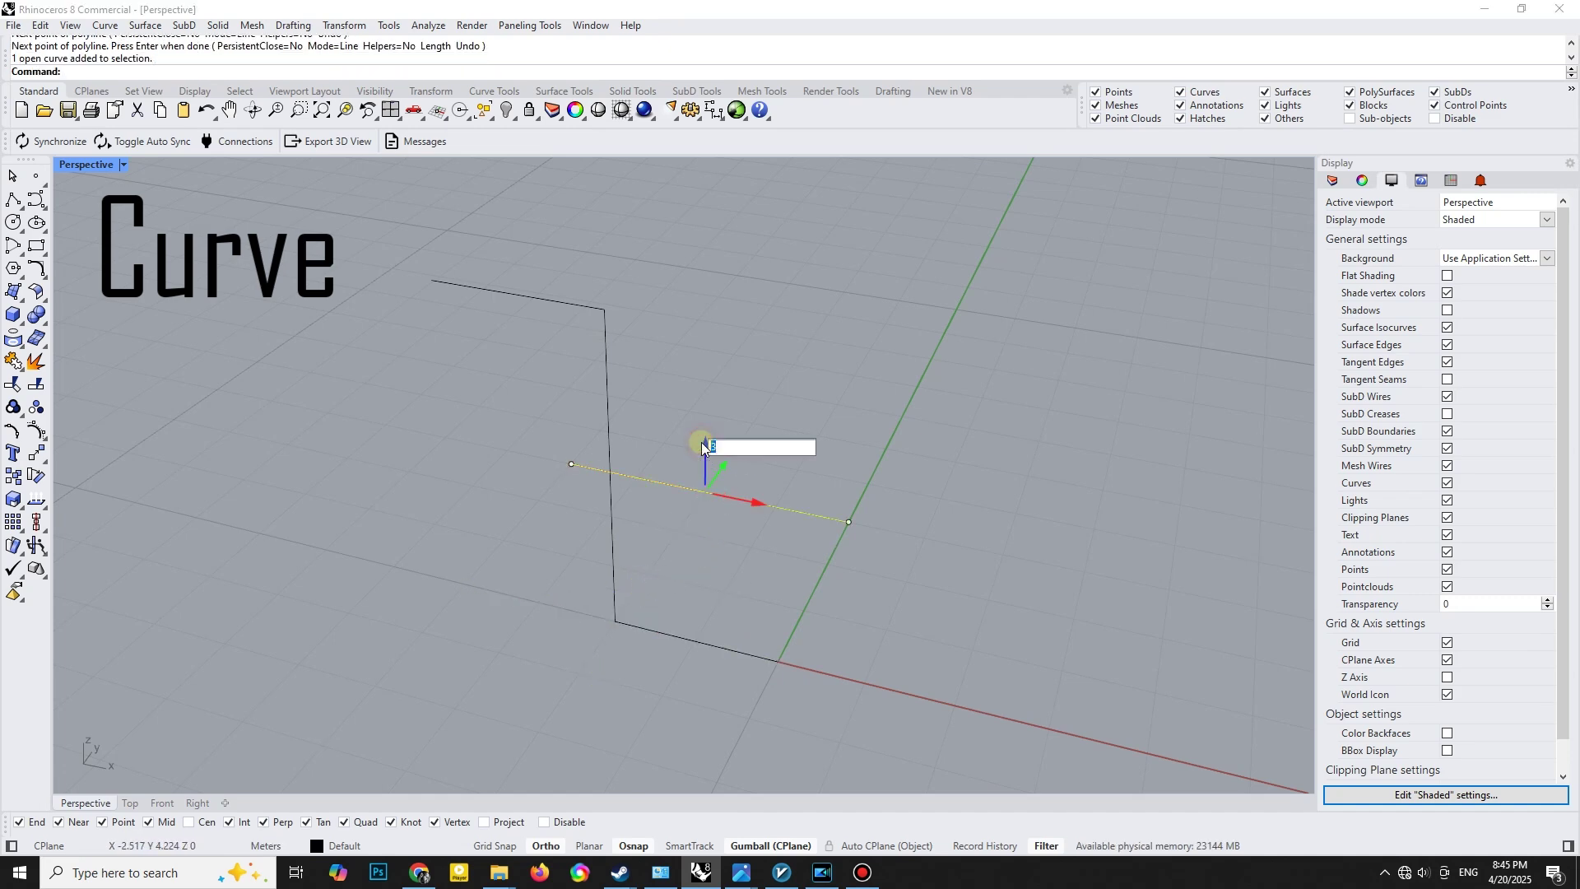
key("Return")
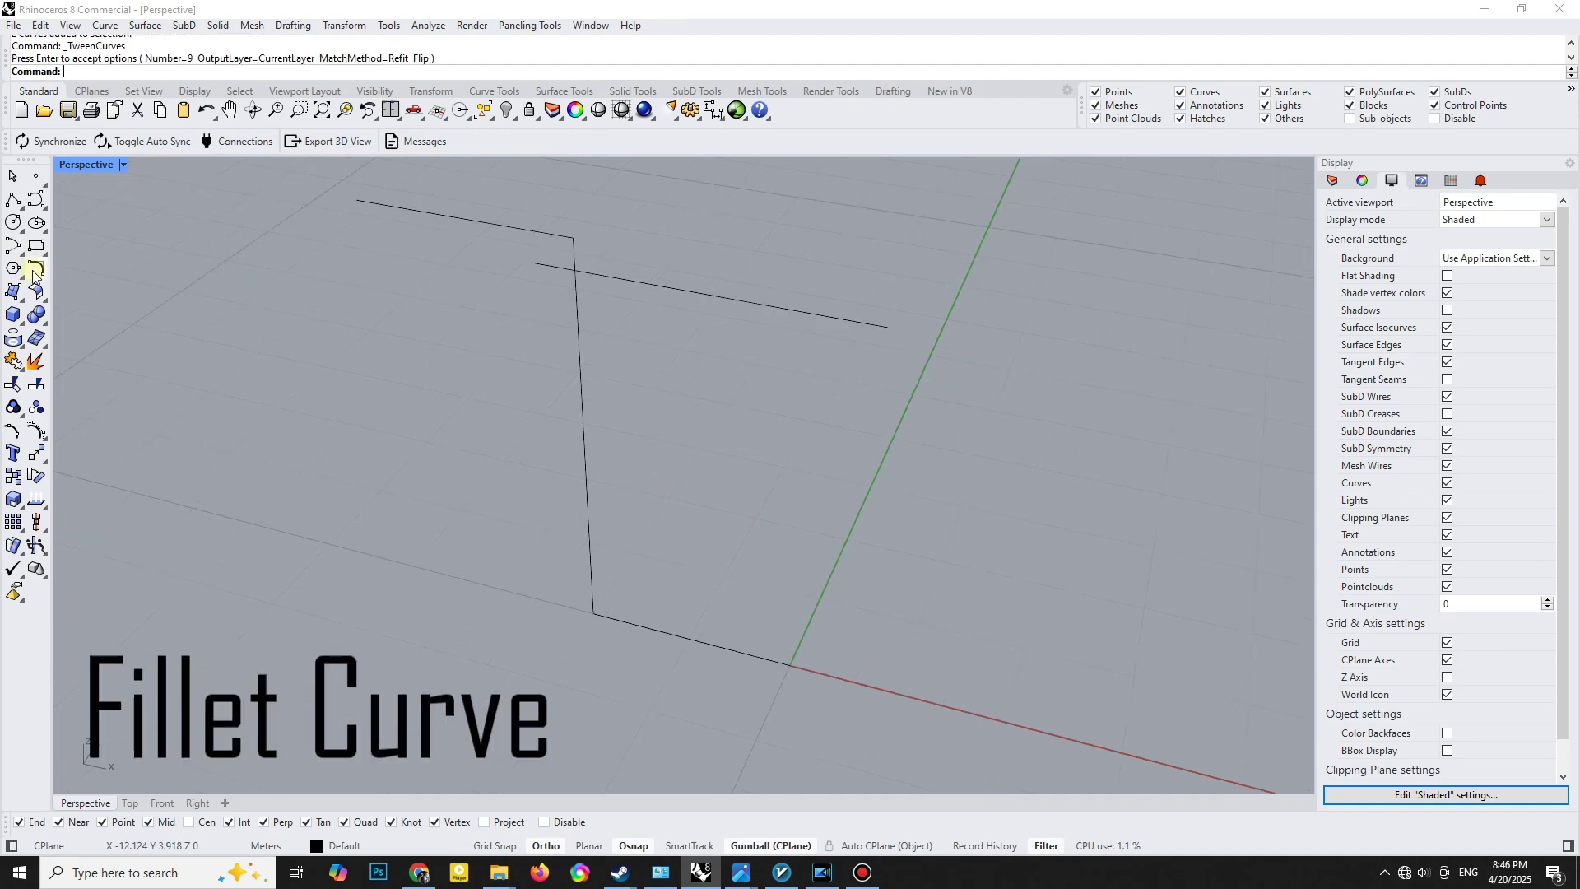
- Fillet the upper and lower corners of the stepped polyline with 0.5 radius arcs
left_click(38, 269)
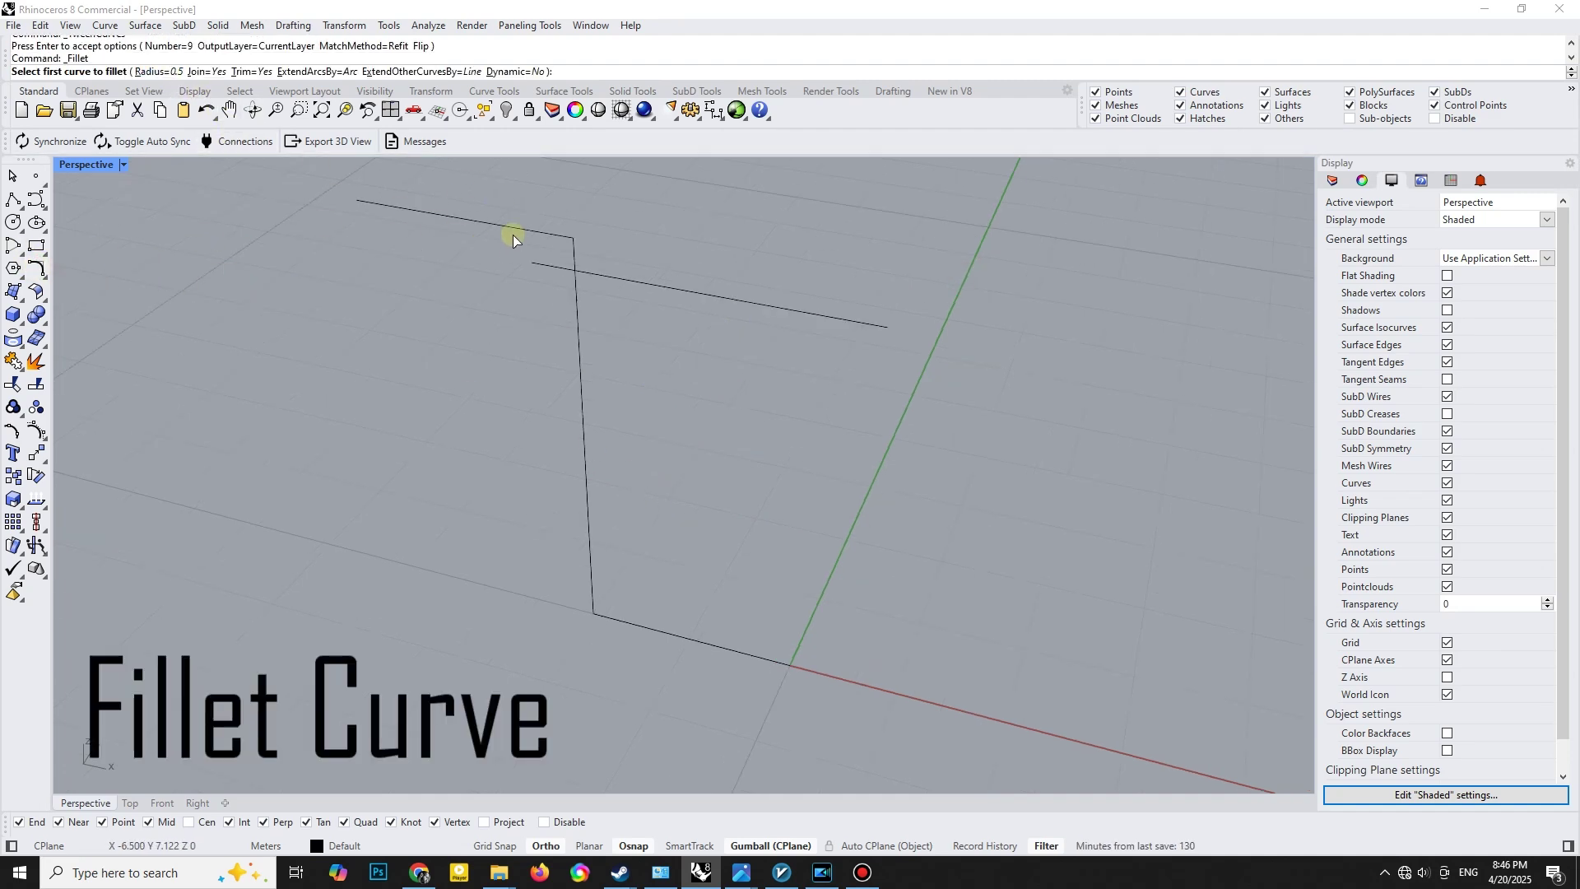
left_click(559, 238)
left_click(578, 277)
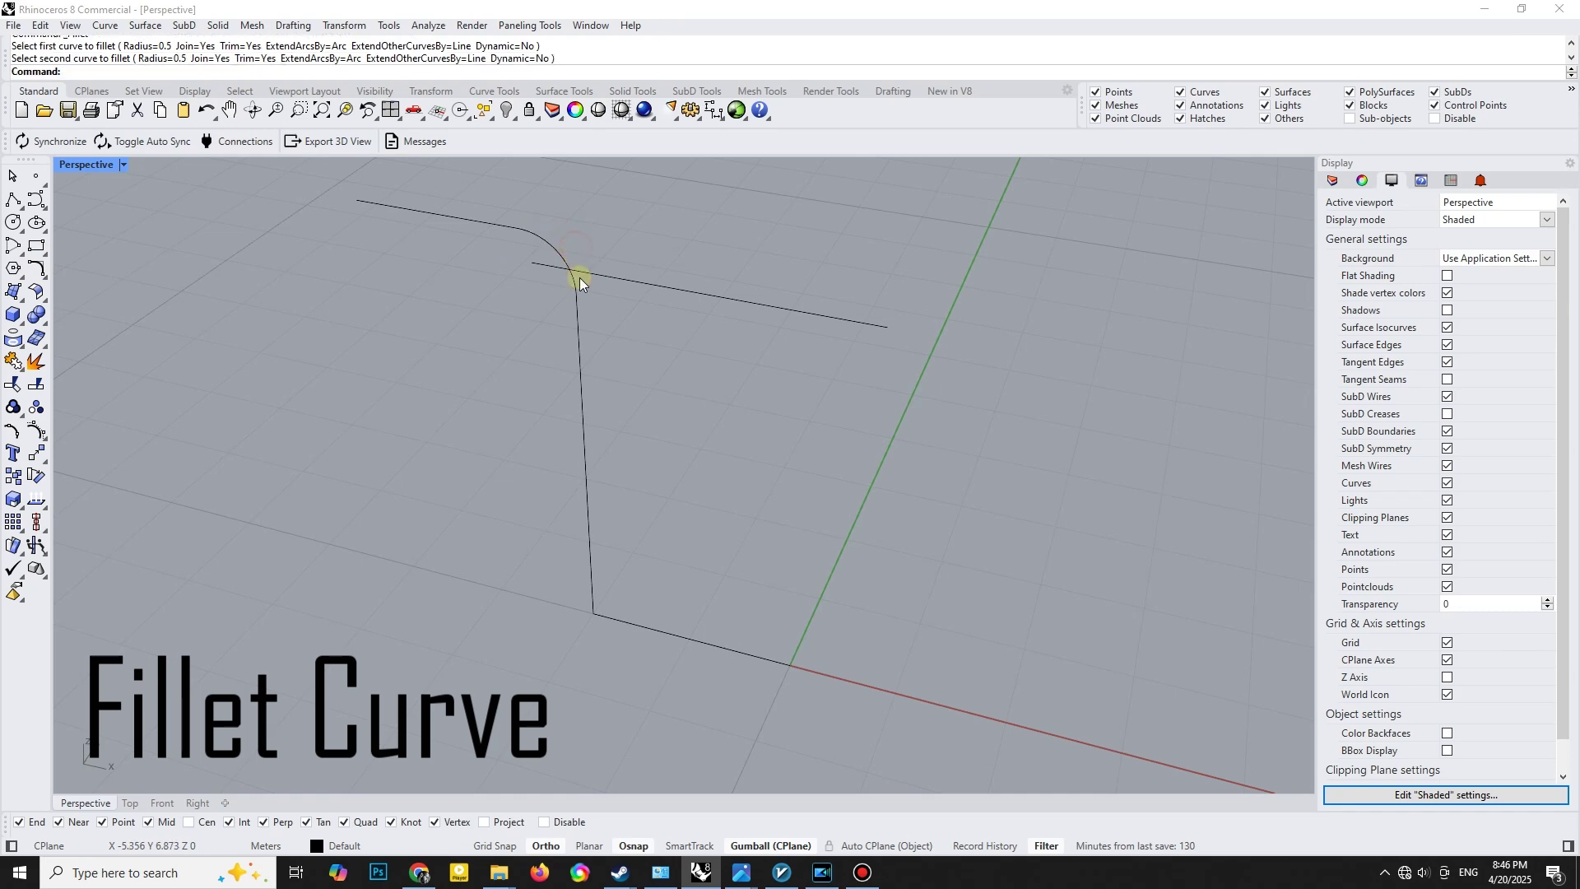
right_click(591, 586)
left_click(591, 586)
left_click(606, 617)
left_click_drag(747, 236, 555, 407)
- Create nine tween curves between the rounded profile and the raised line
left_click(50, 280)
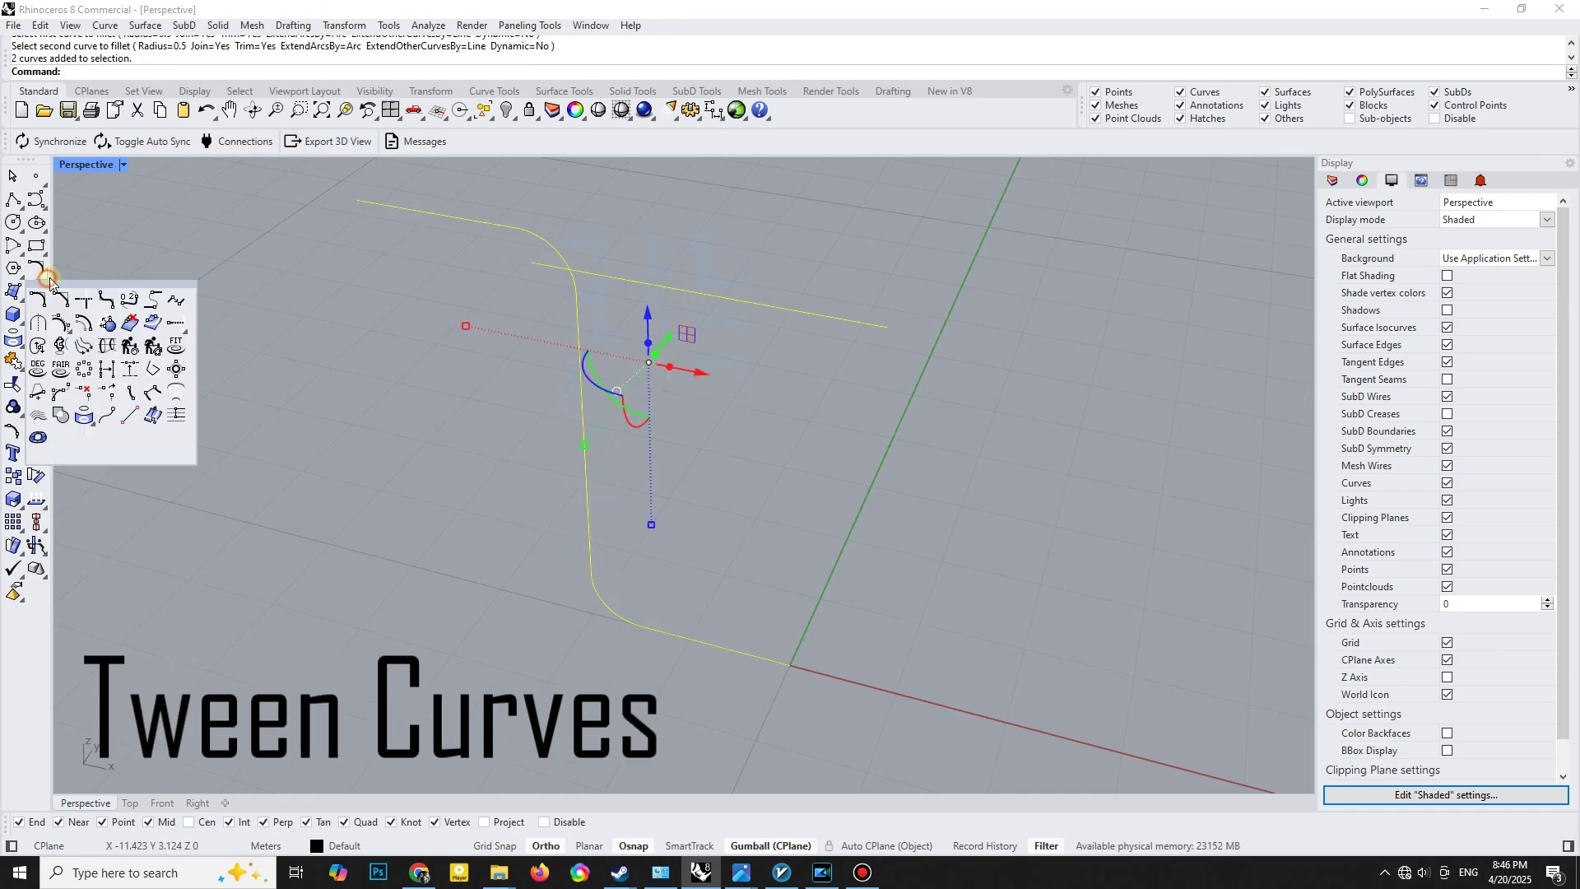
left_click(180, 394)
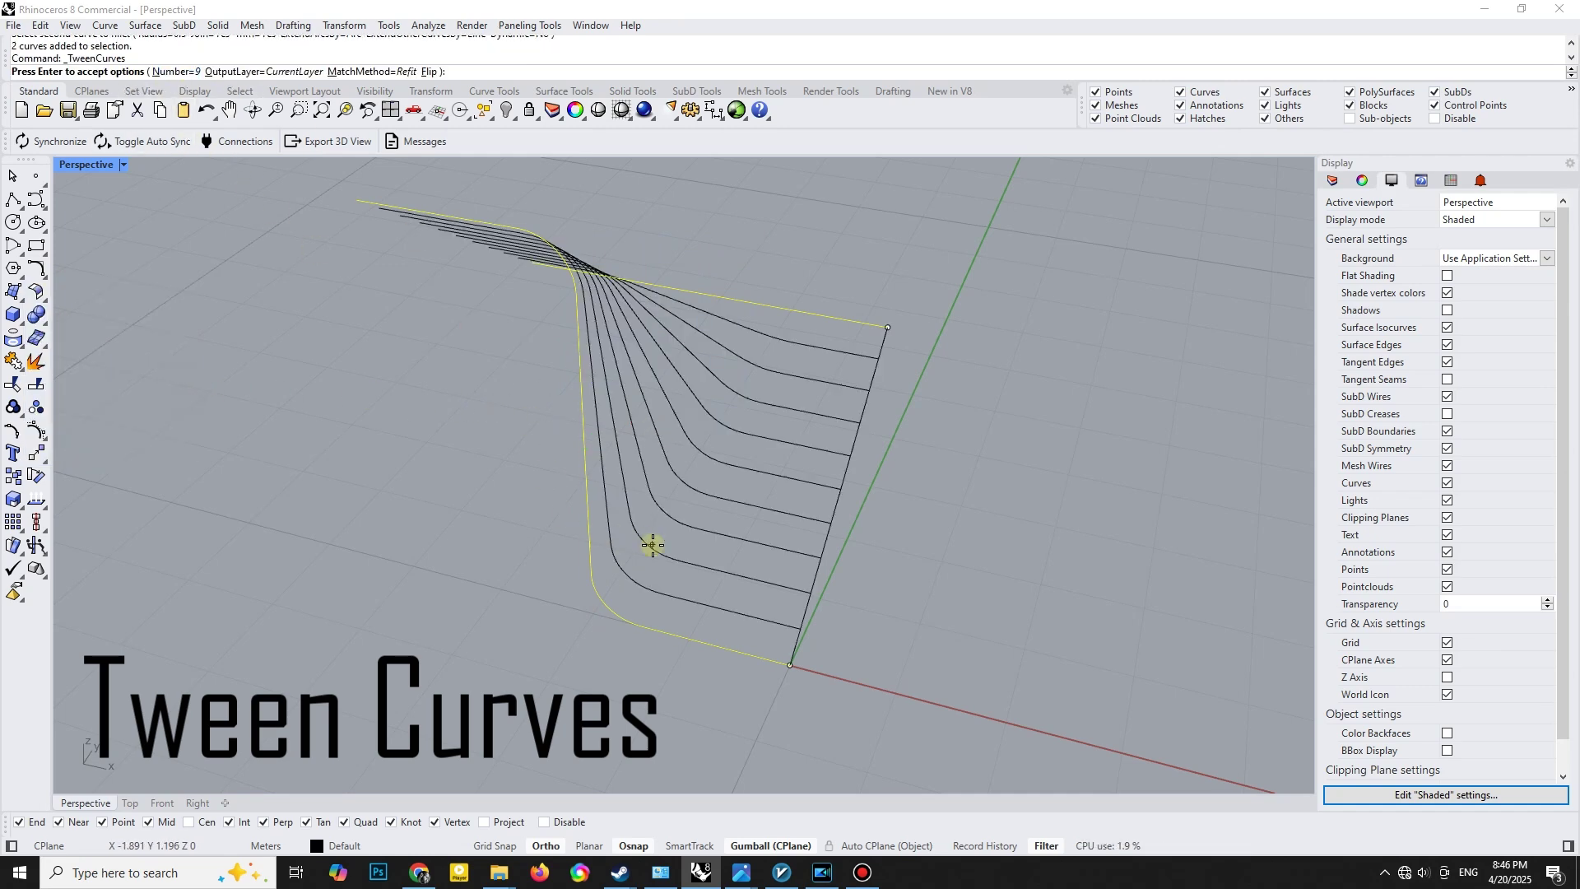
key("Return")
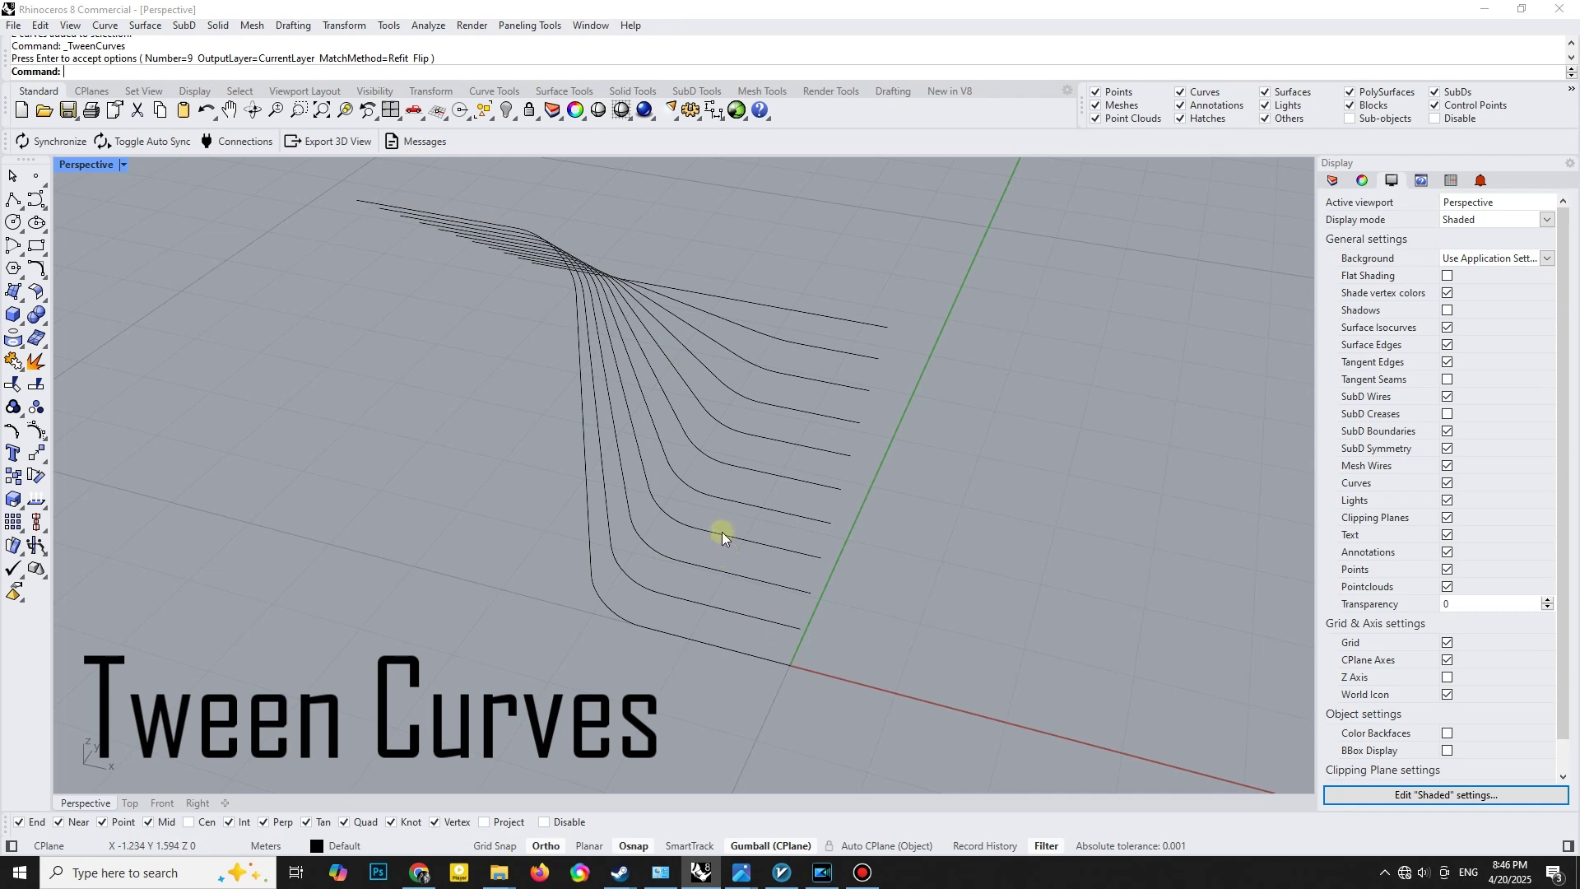
- Orbit the view and select the raised straight line
right_click_drag(723, 533, 595, 434)
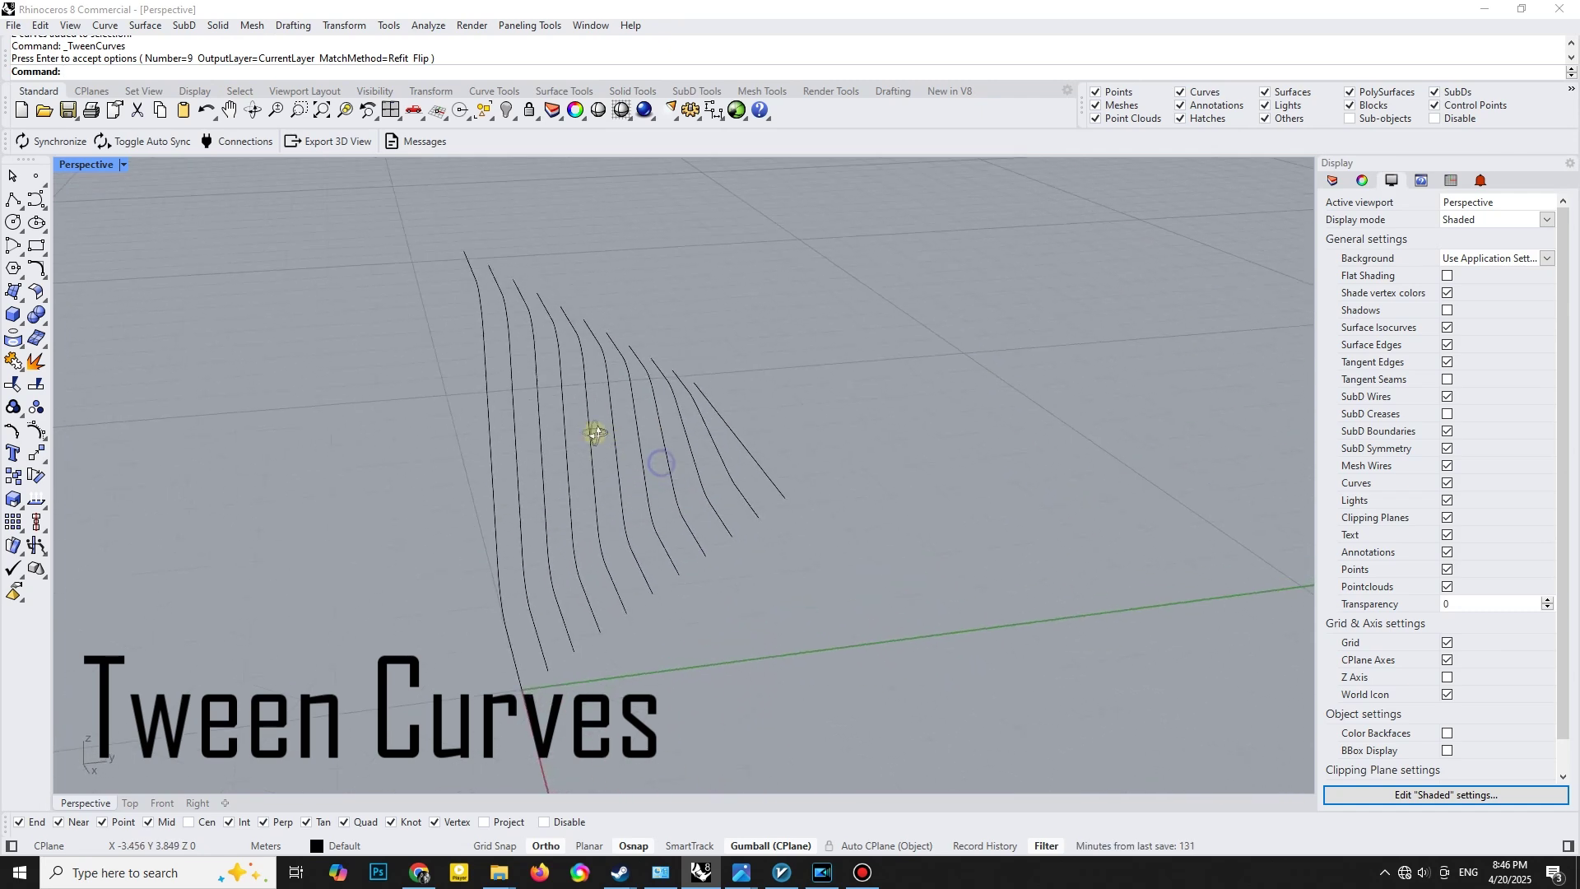
right_click_drag(595, 434, 681, 436)
left_click(717, 456)
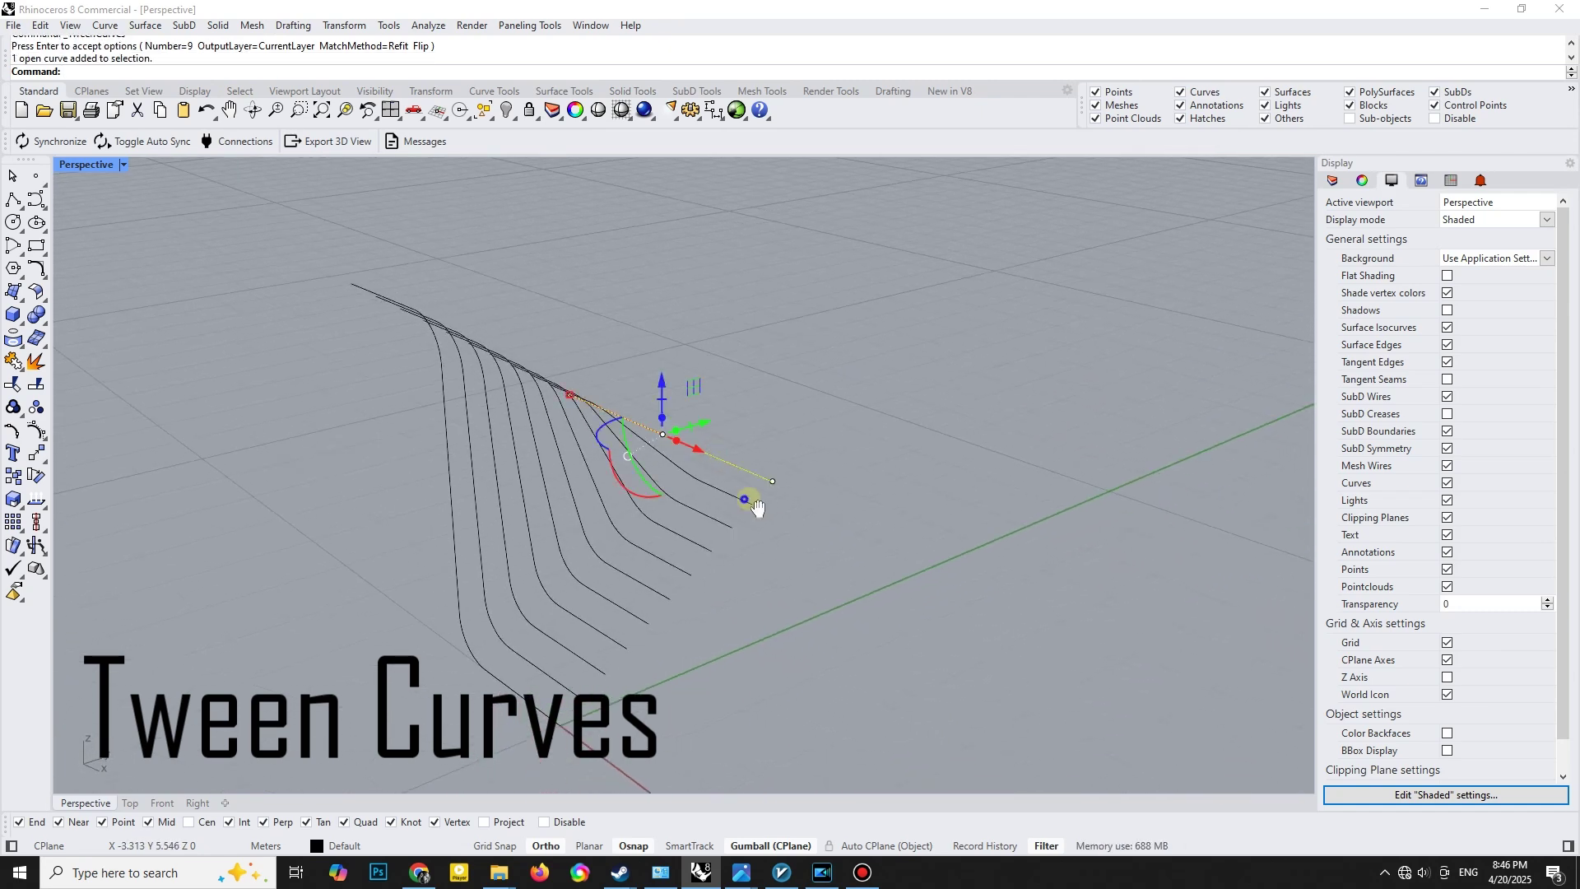
right_click_drag(757, 507, 852, 450, "shift")
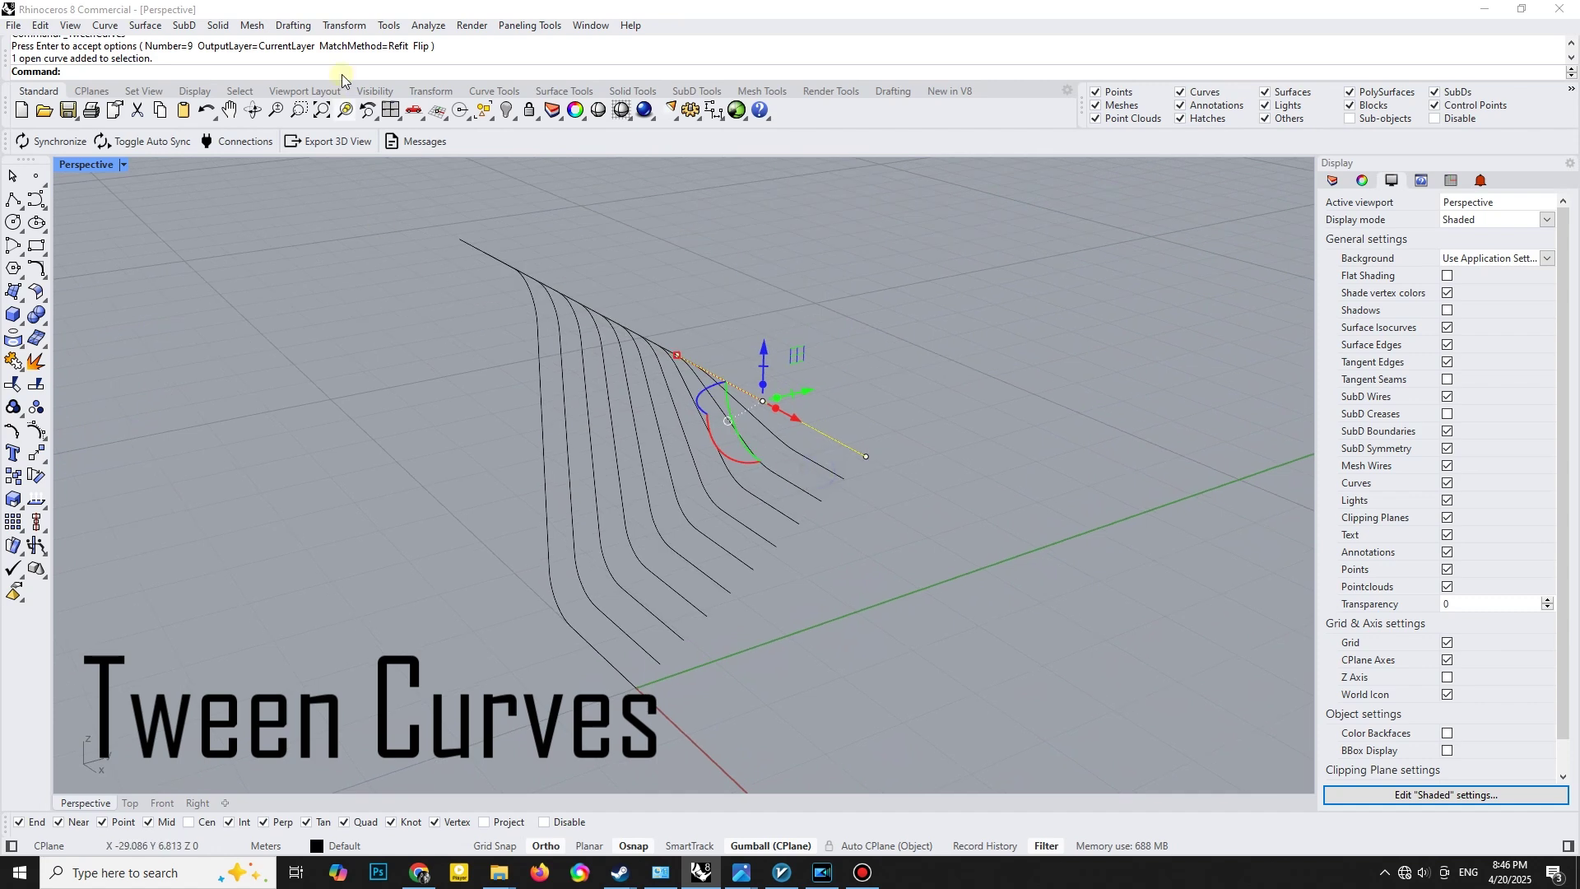
left_click(24, 301)
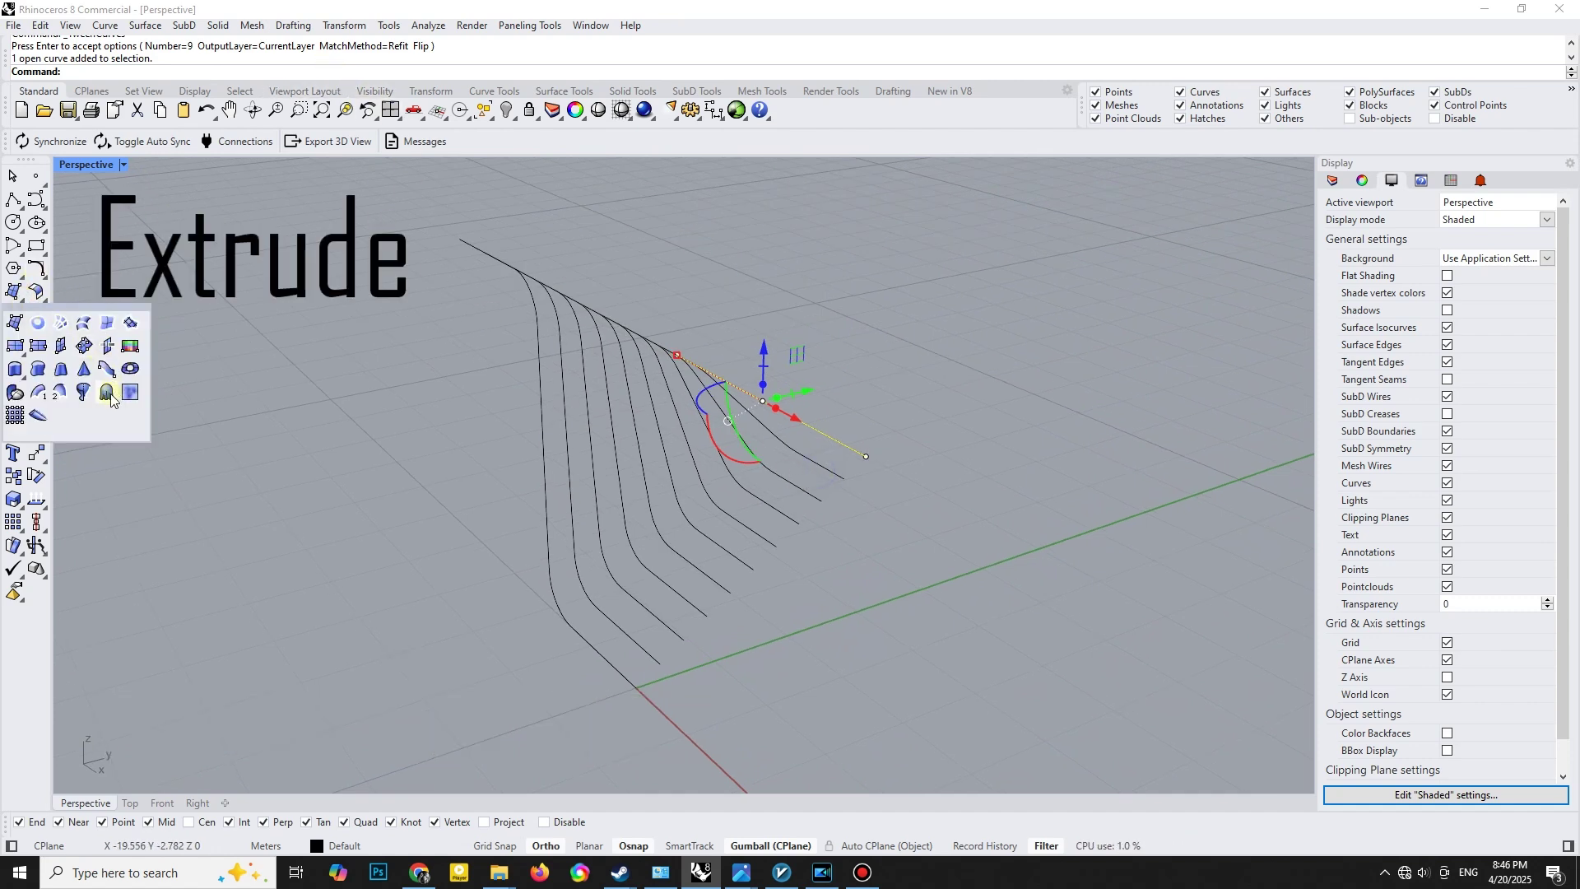
- Extrude the raised line 1.5 units flat along the ground in a custom direction
left_click(16, 369)
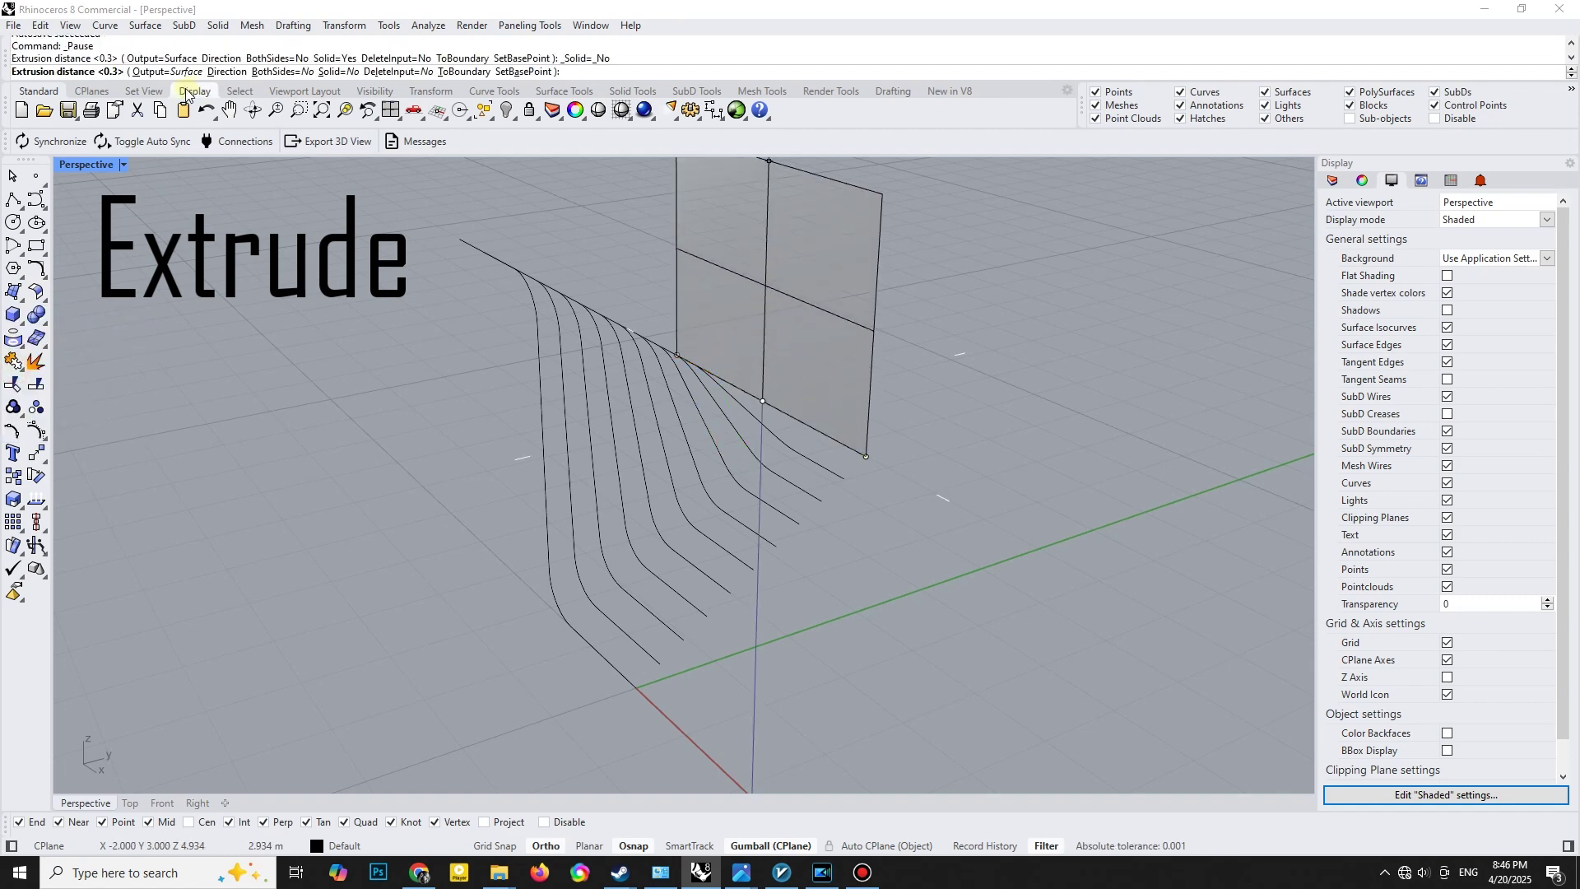
left_click(226, 73)
left_click(865, 456)
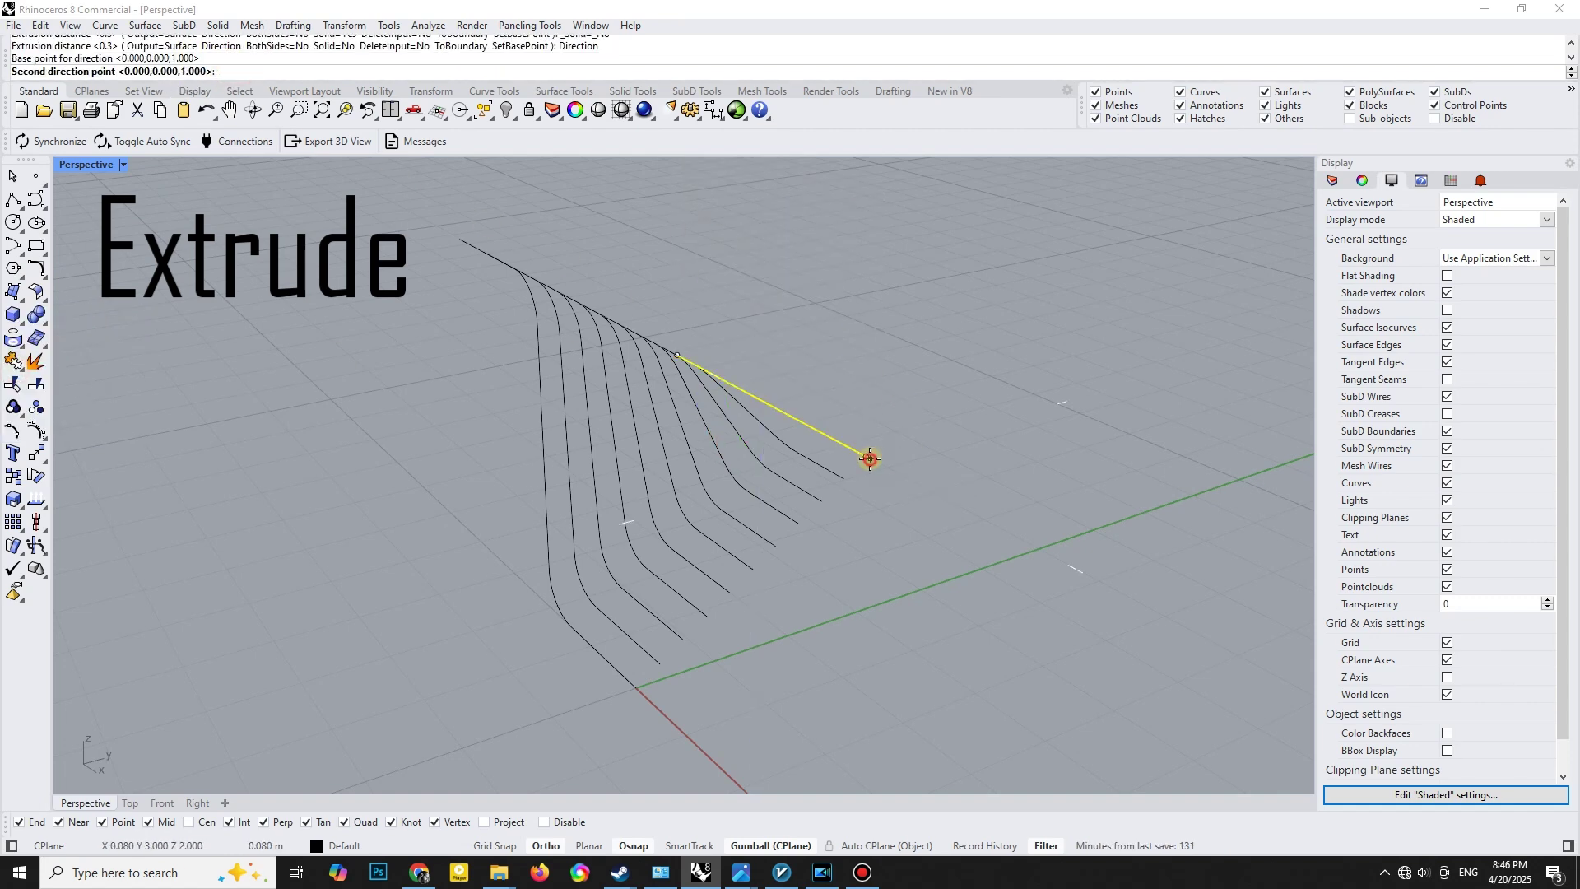
left_click(939, 443)
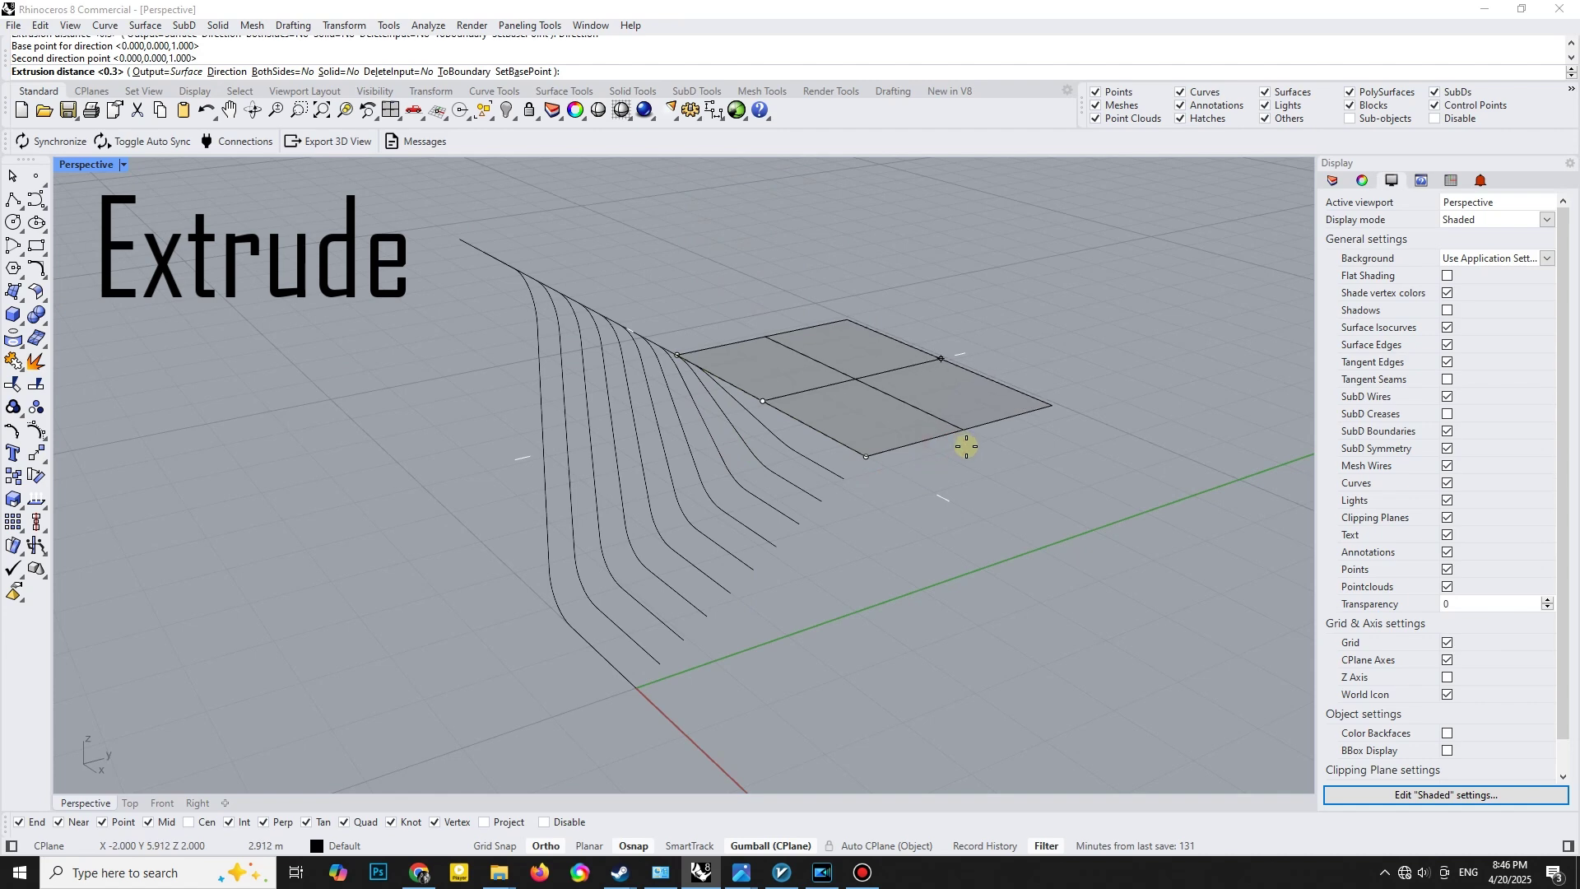
type("1.5")
key("Return")
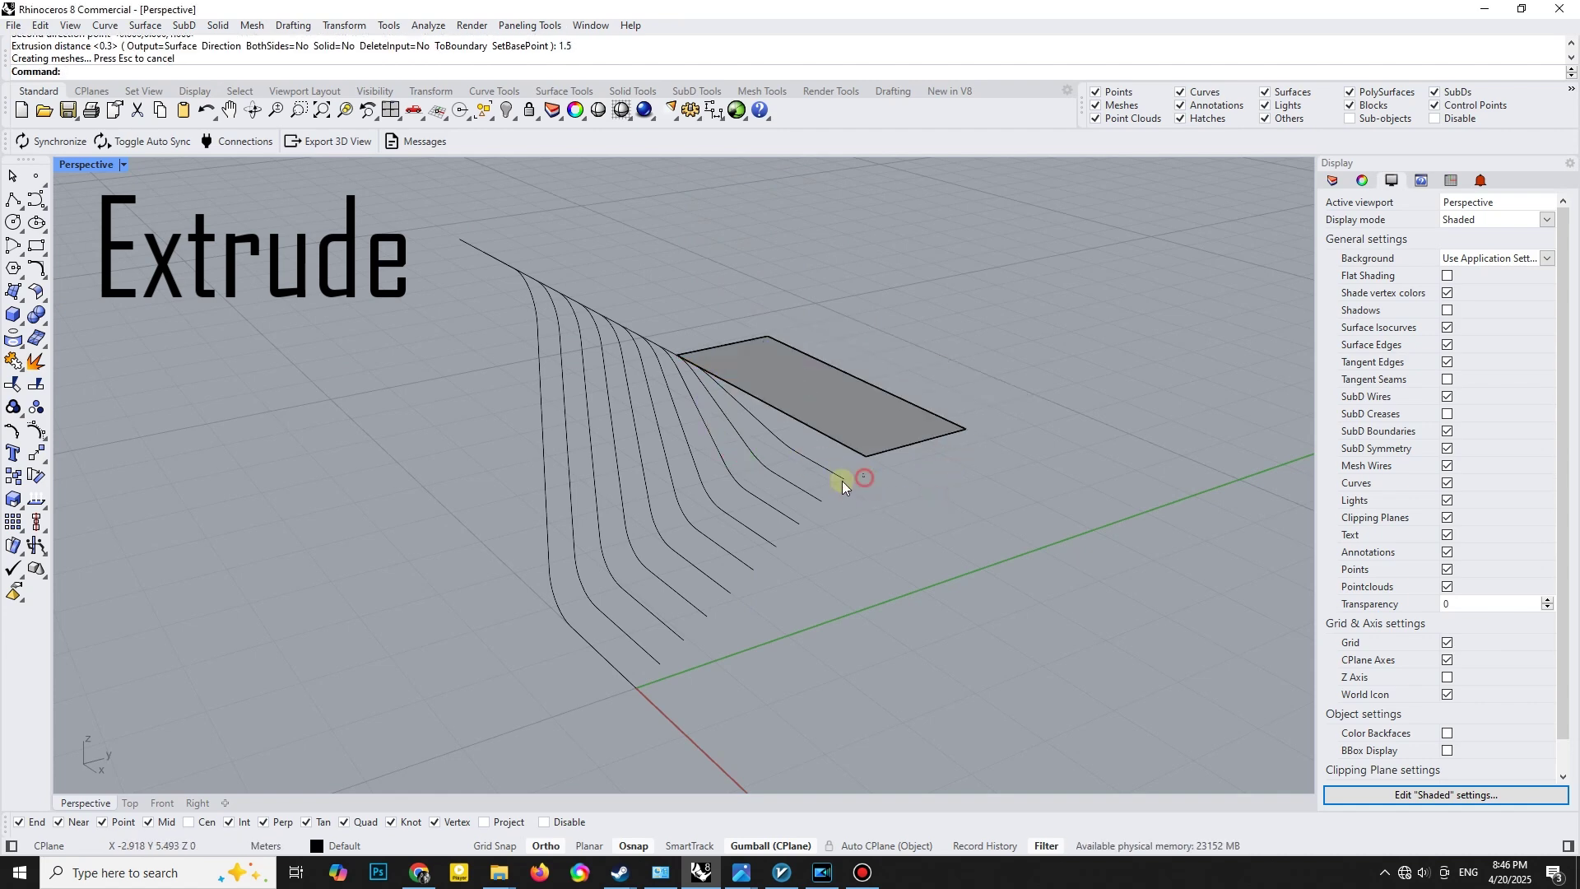
- Extrude the ten in-between curves straight by 0.3 m, then select all stair surfaces
left_click_drag(842, 481, 552, 644)
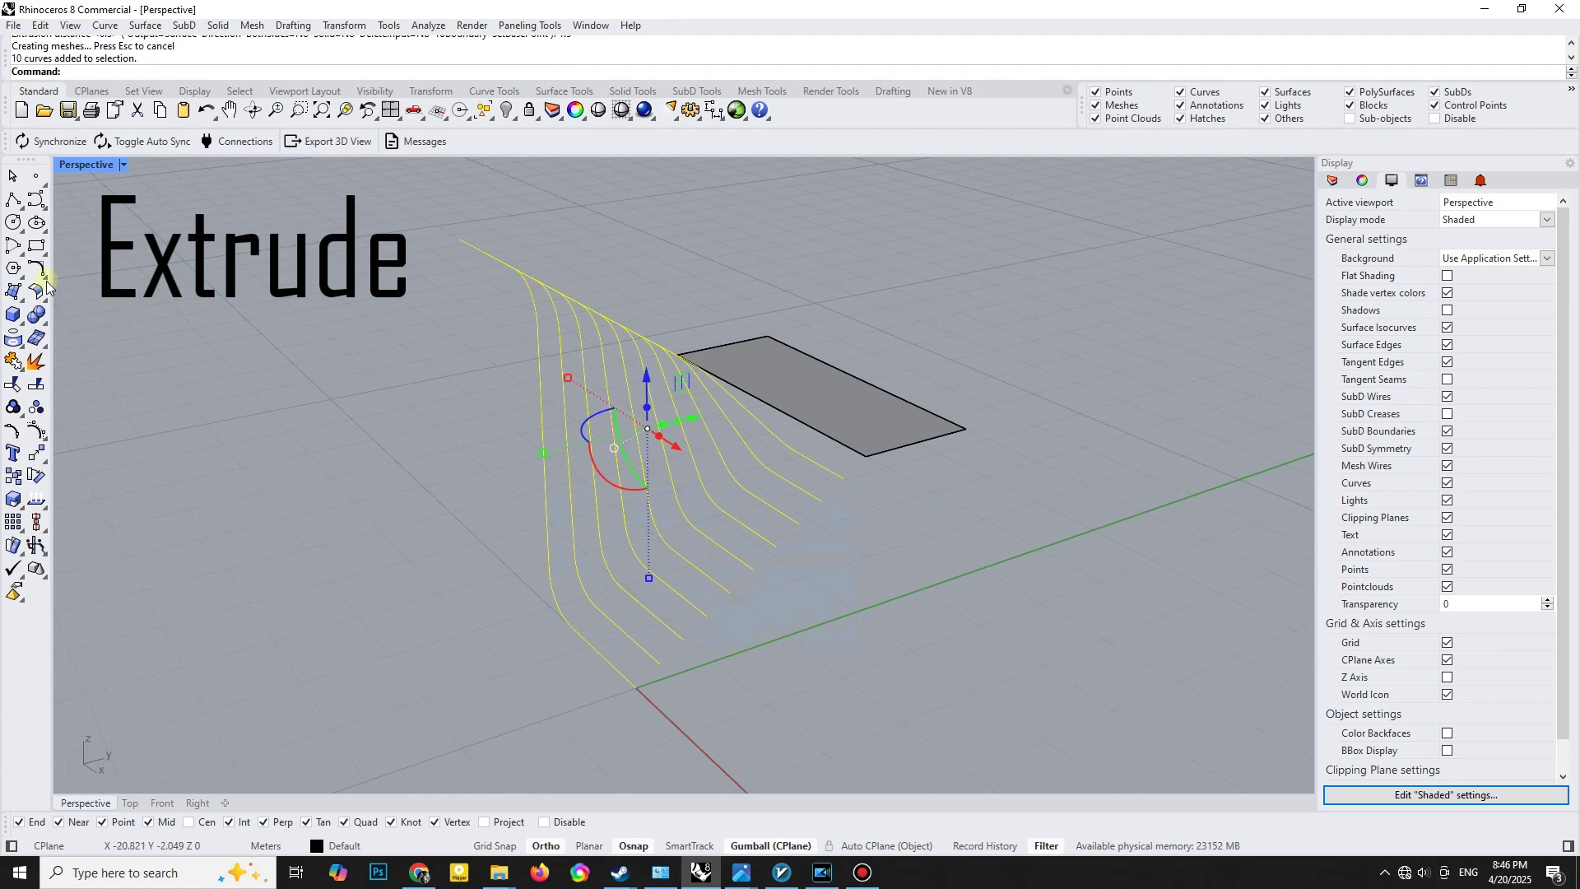
left_click(23, 302)
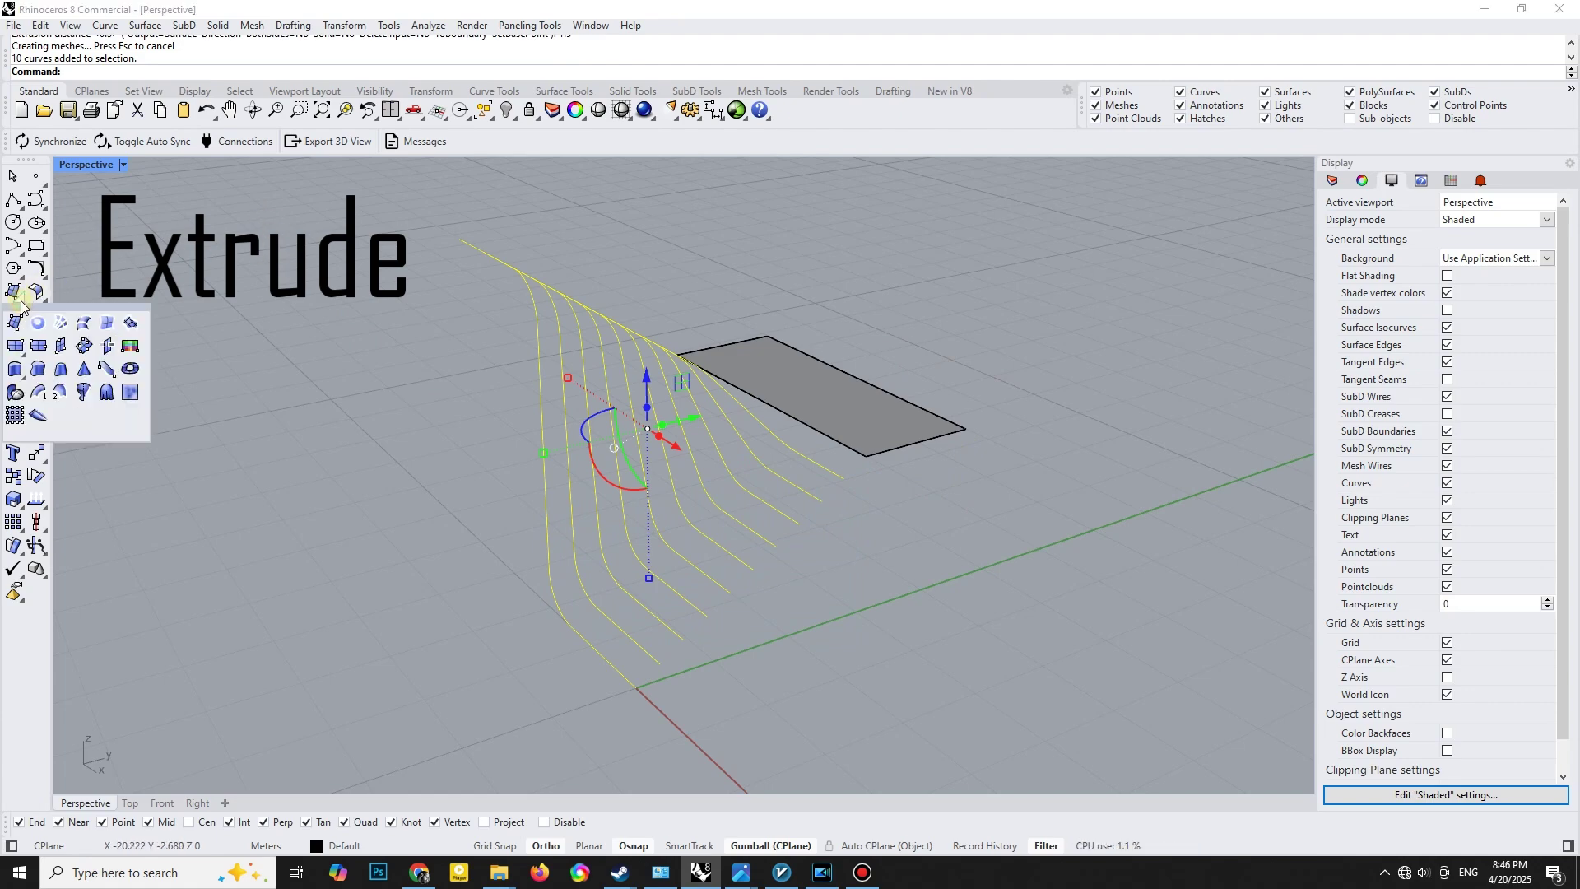
left_click(18, 370)
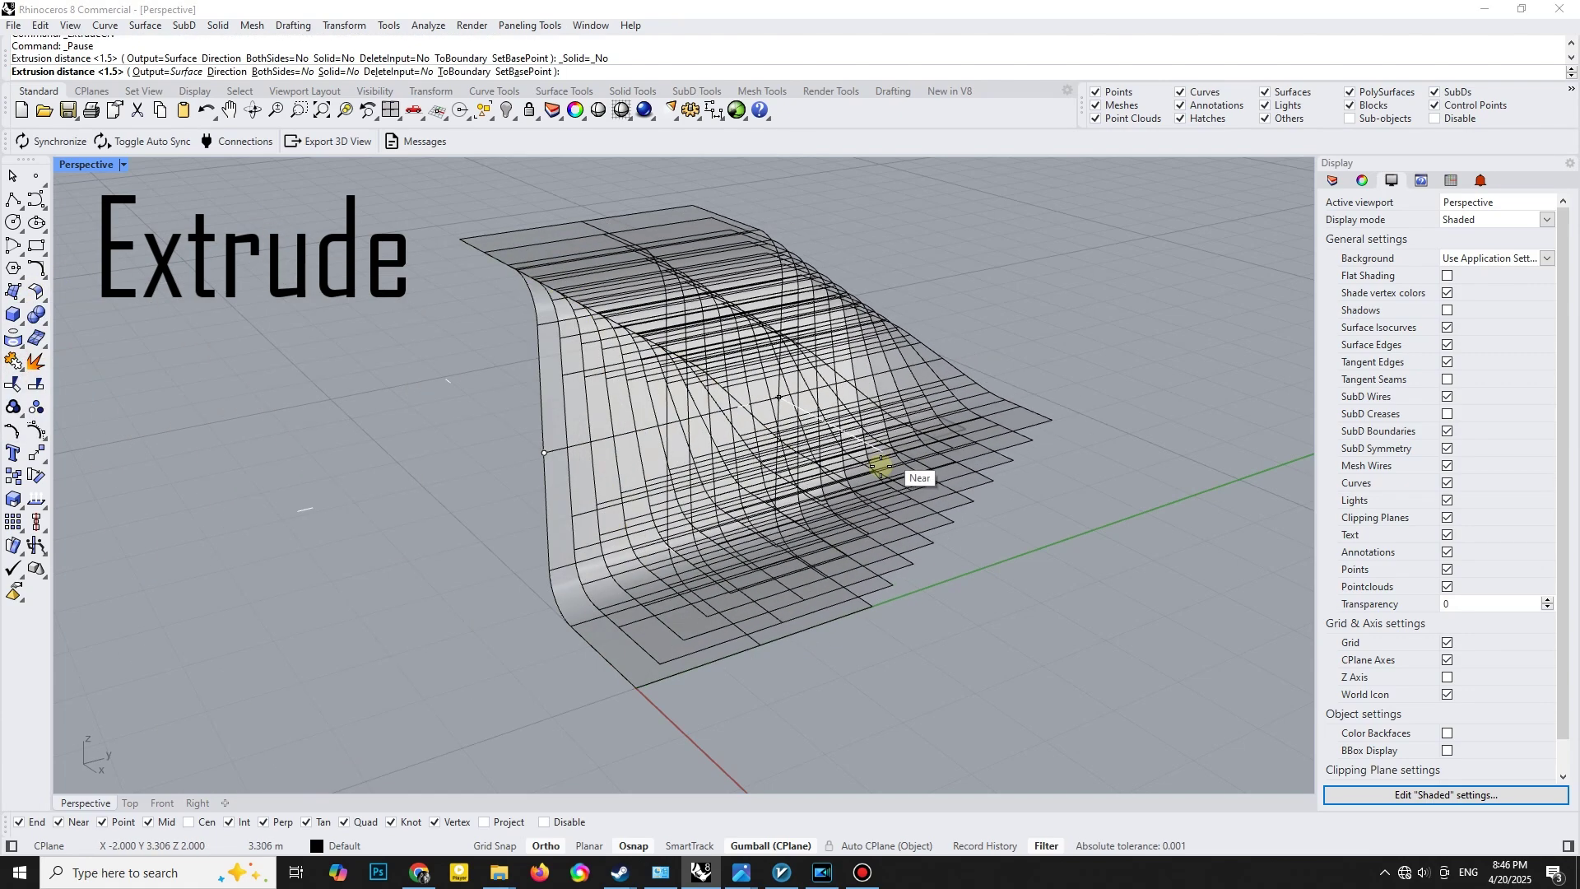
type(".3")
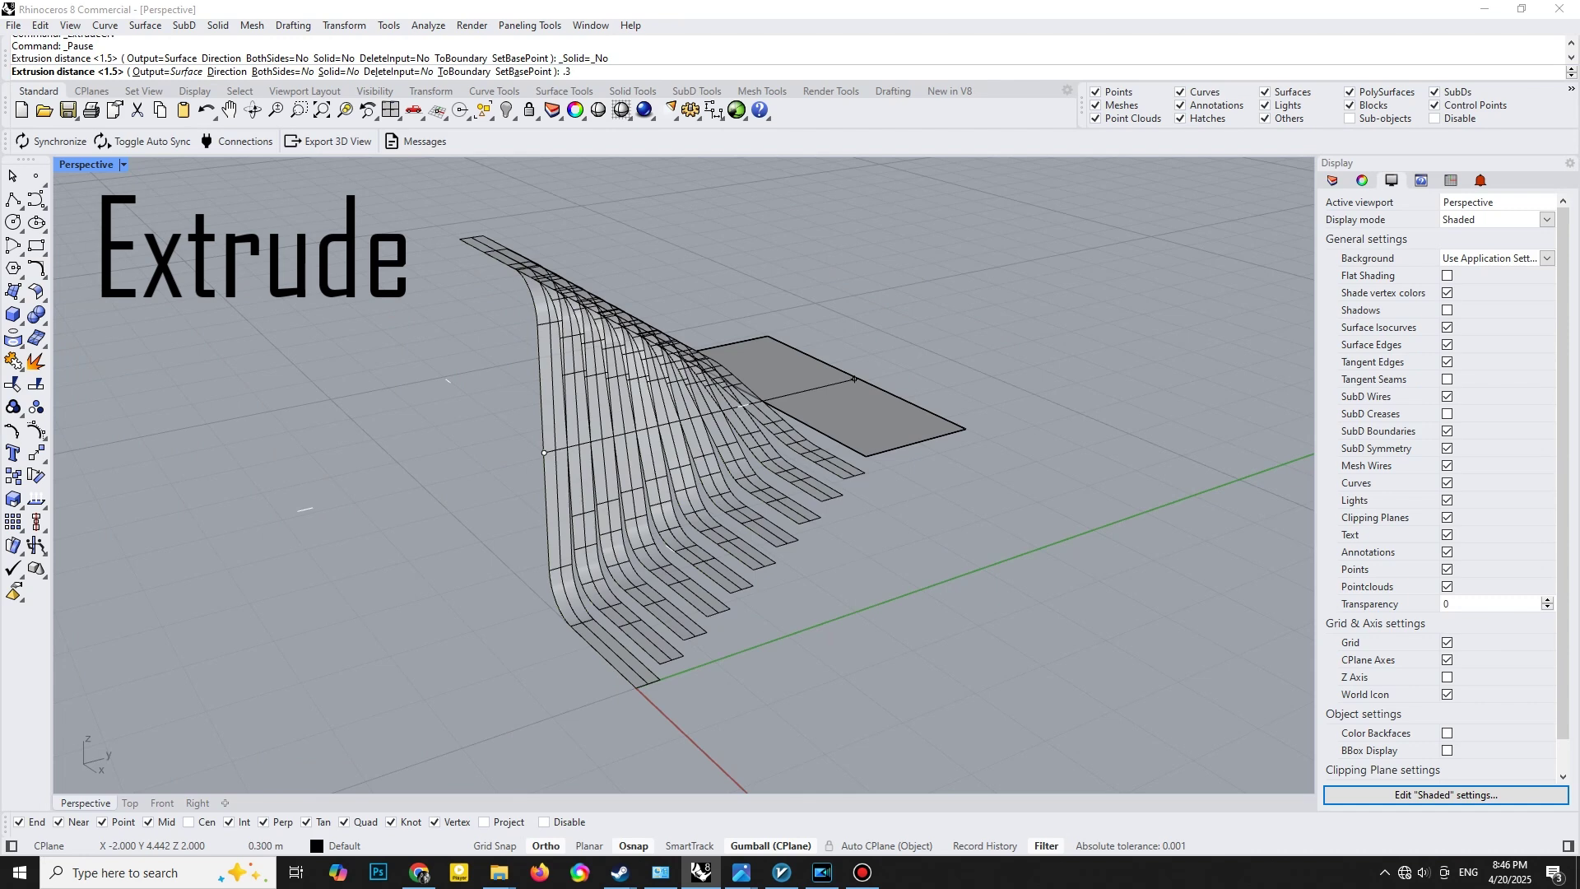
key("Return")
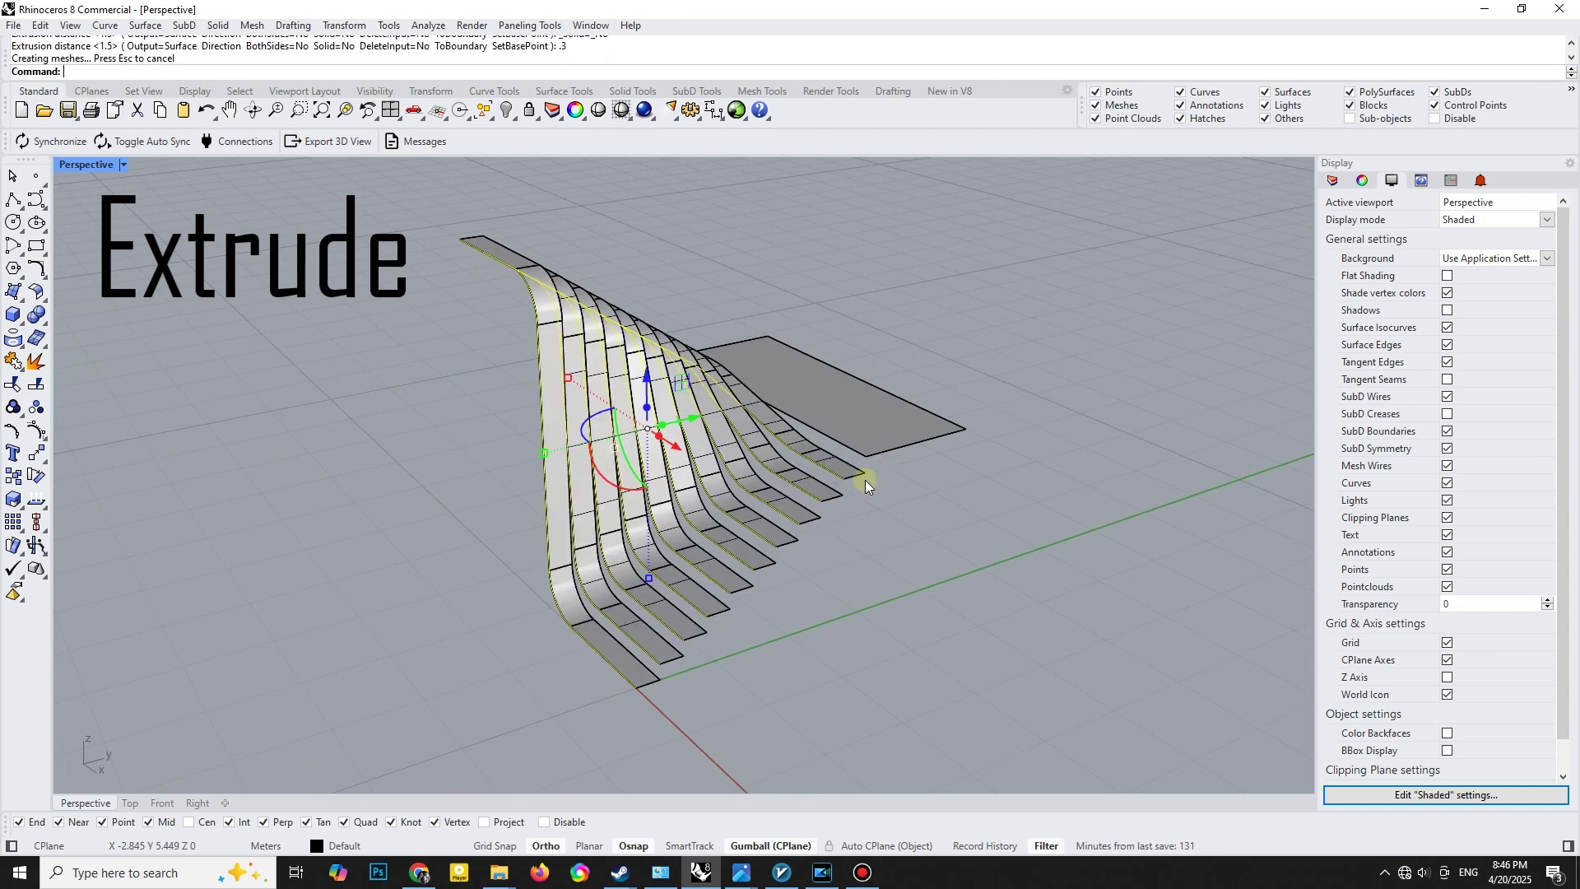
key("Escape")
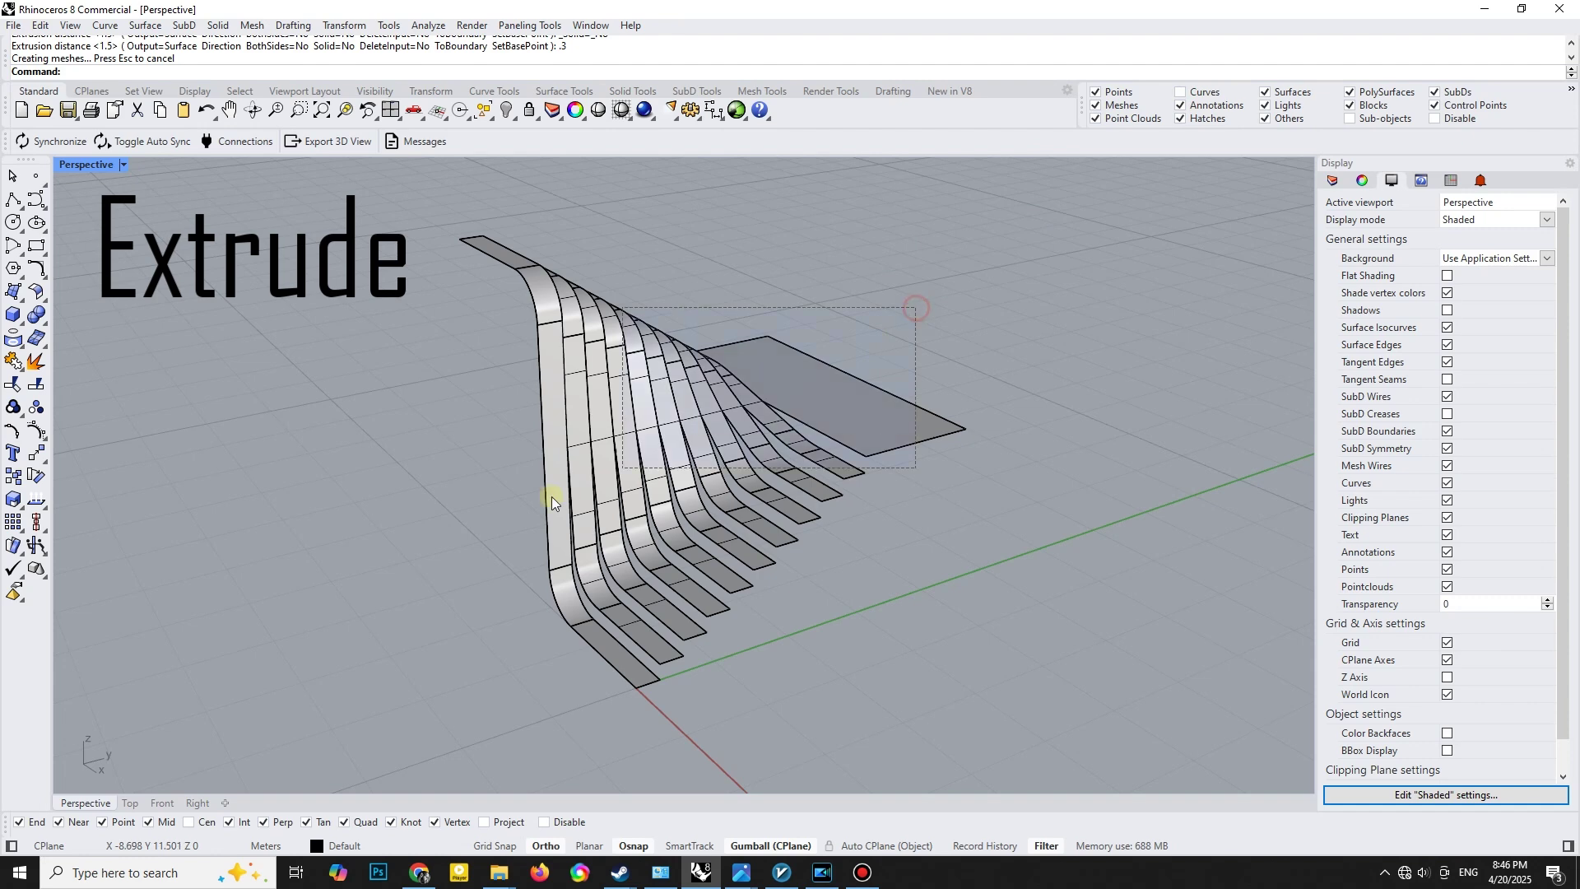
left_click_drag(552, 496, 518, 514)
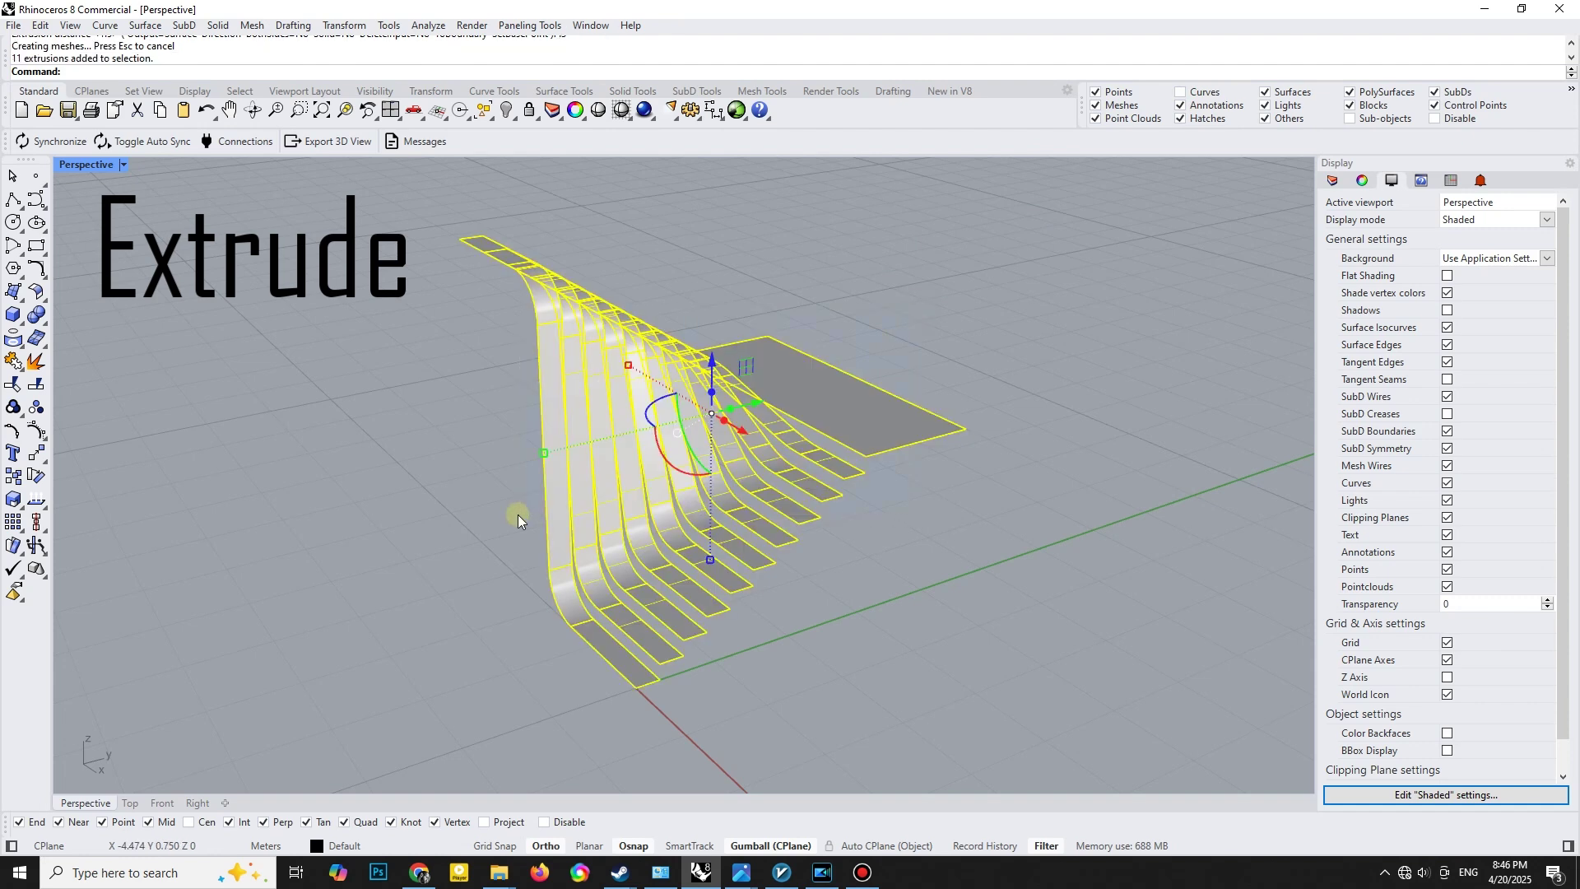
- Offset all stair strip surfaces upward 0.05 m as solids, using FlipAll
left_click(45, 302)
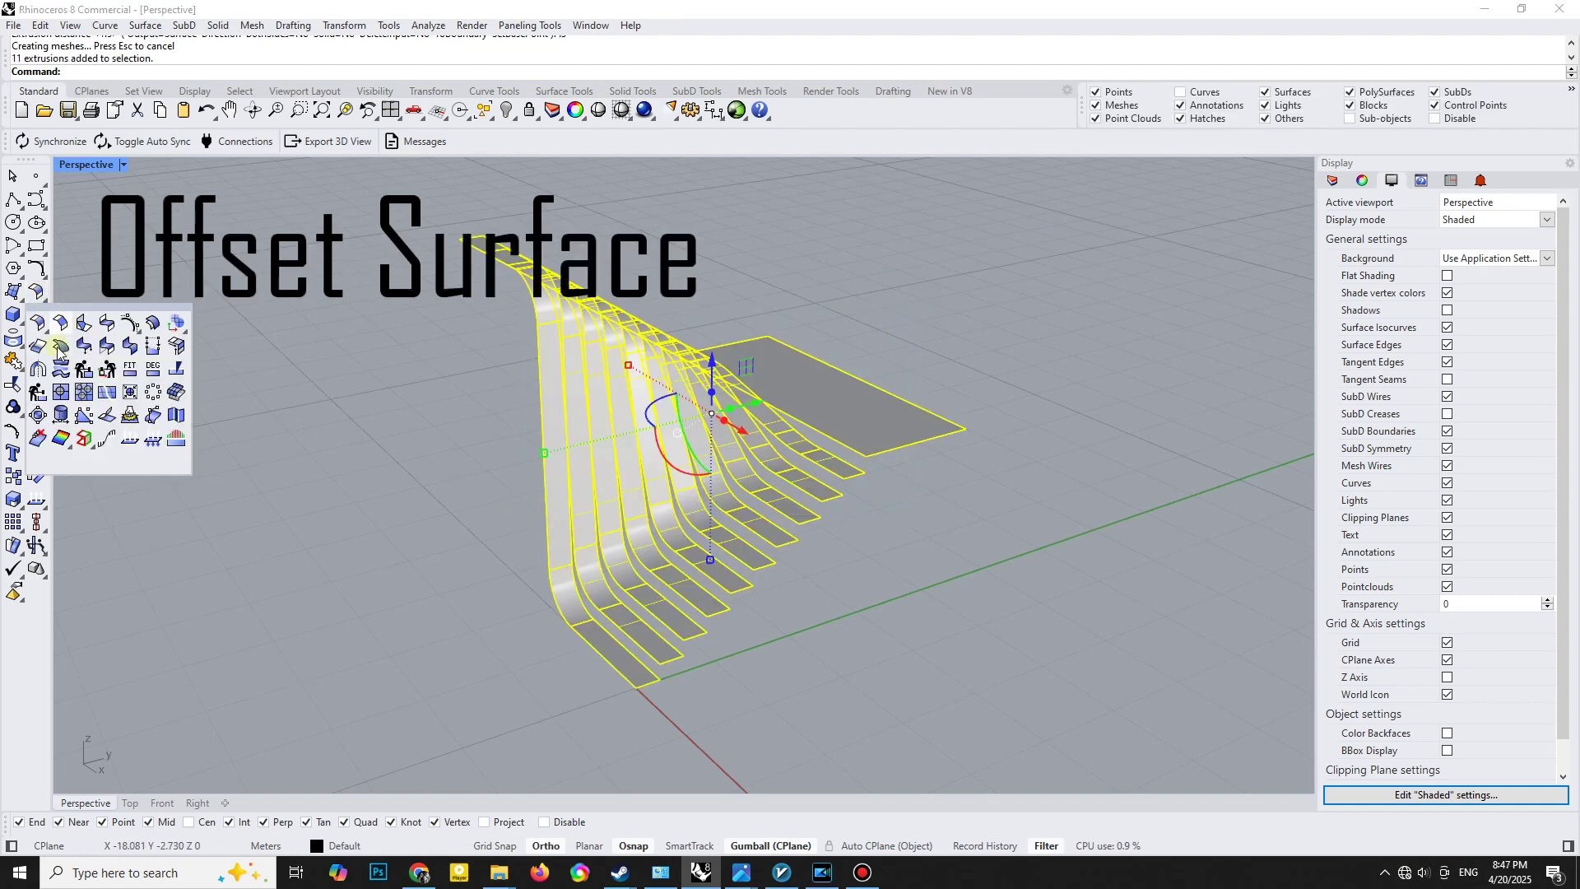
left_click(153, 325)
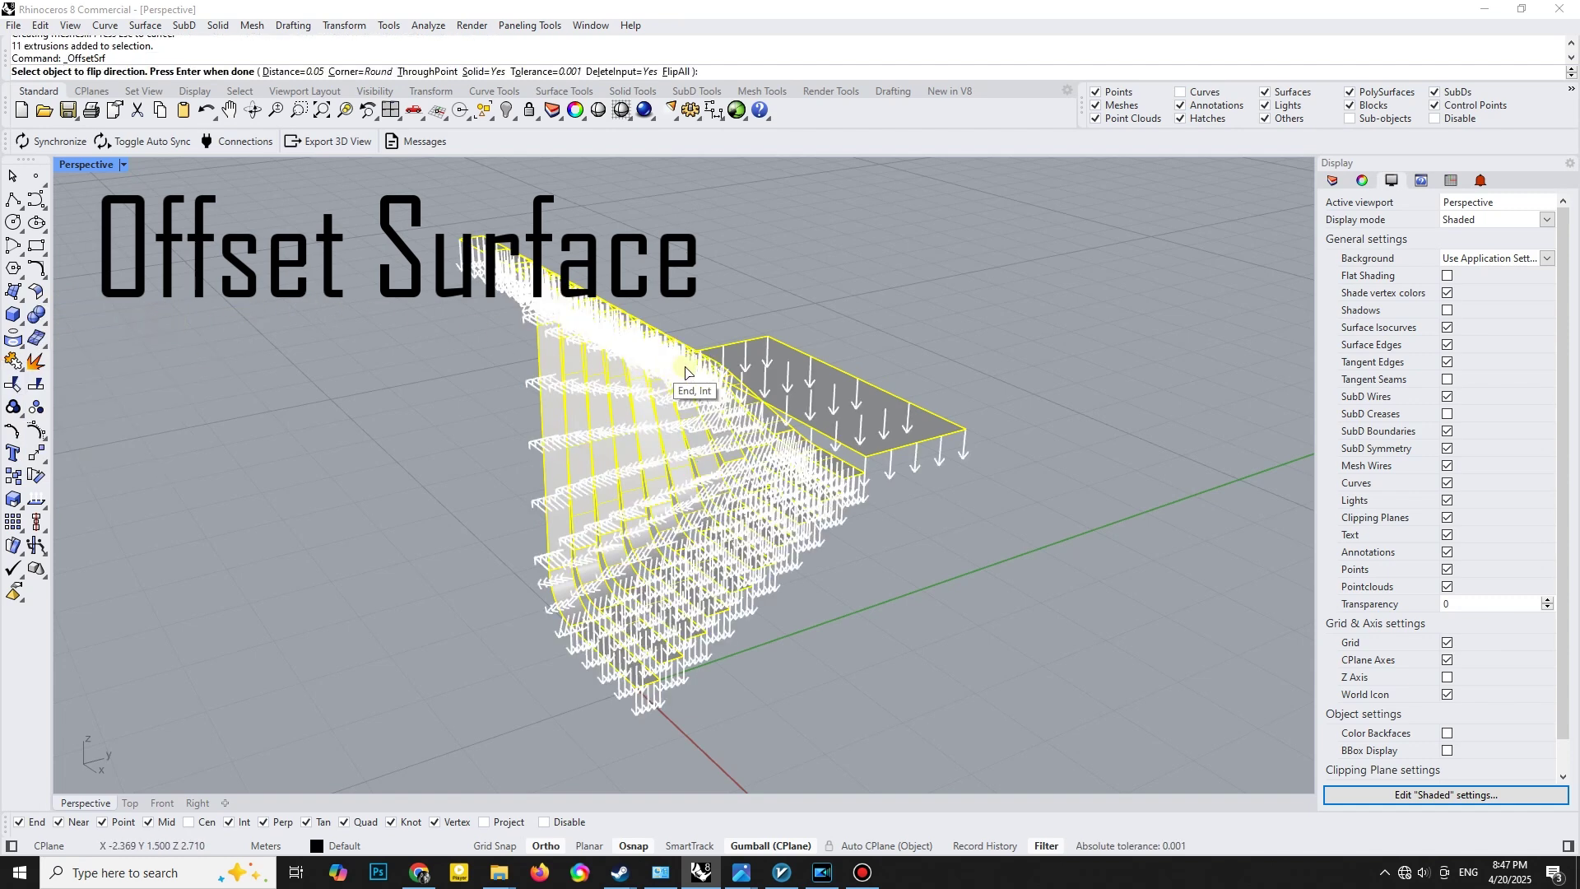
left_click(676, 71)
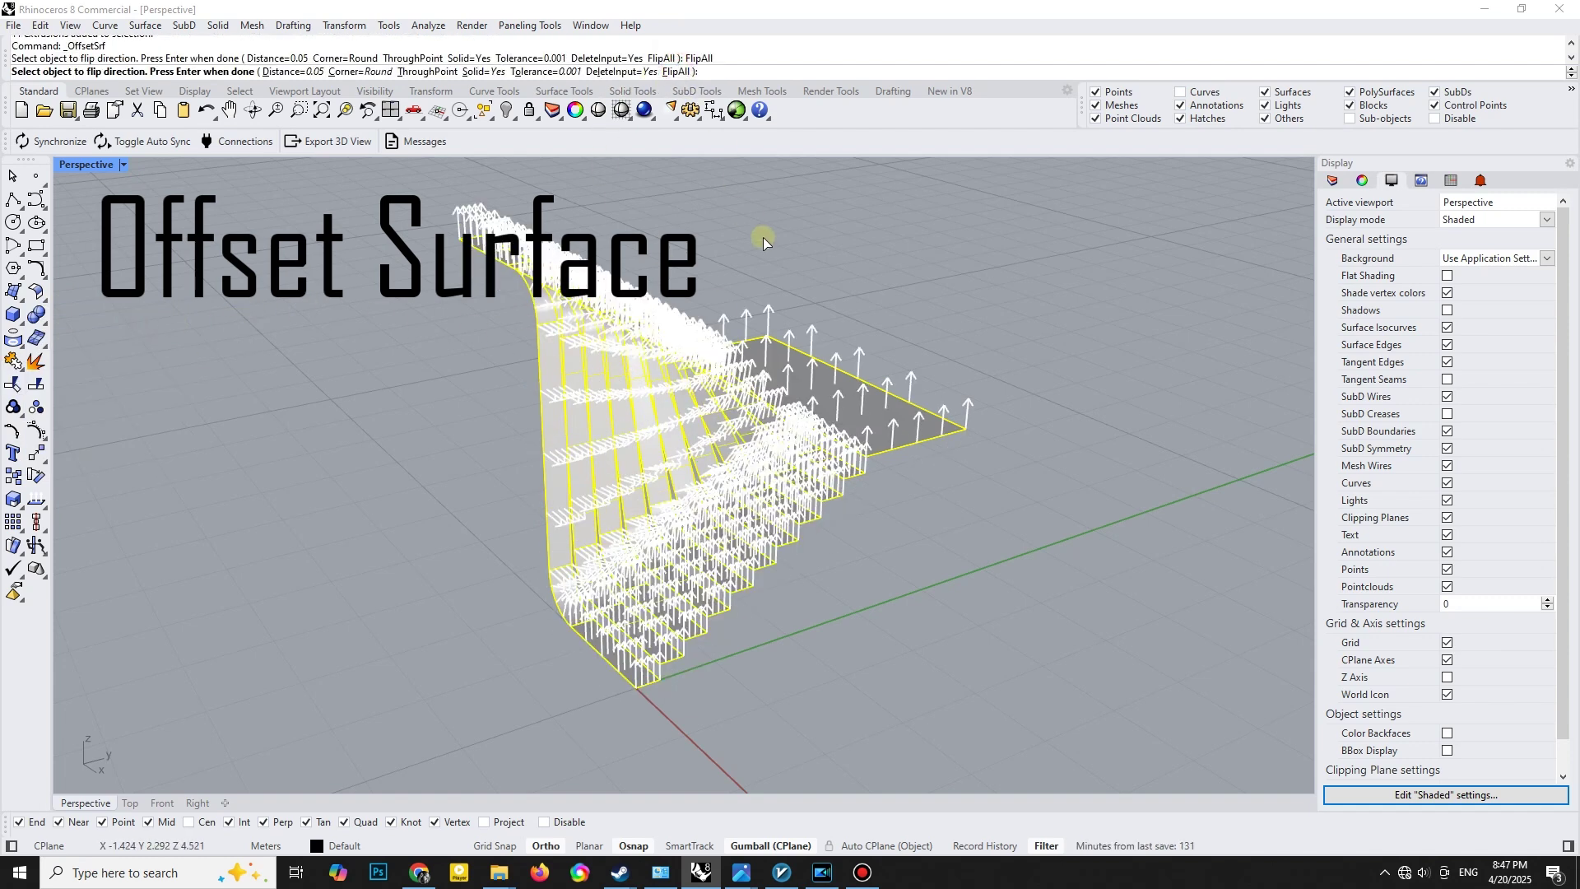
key("Return")
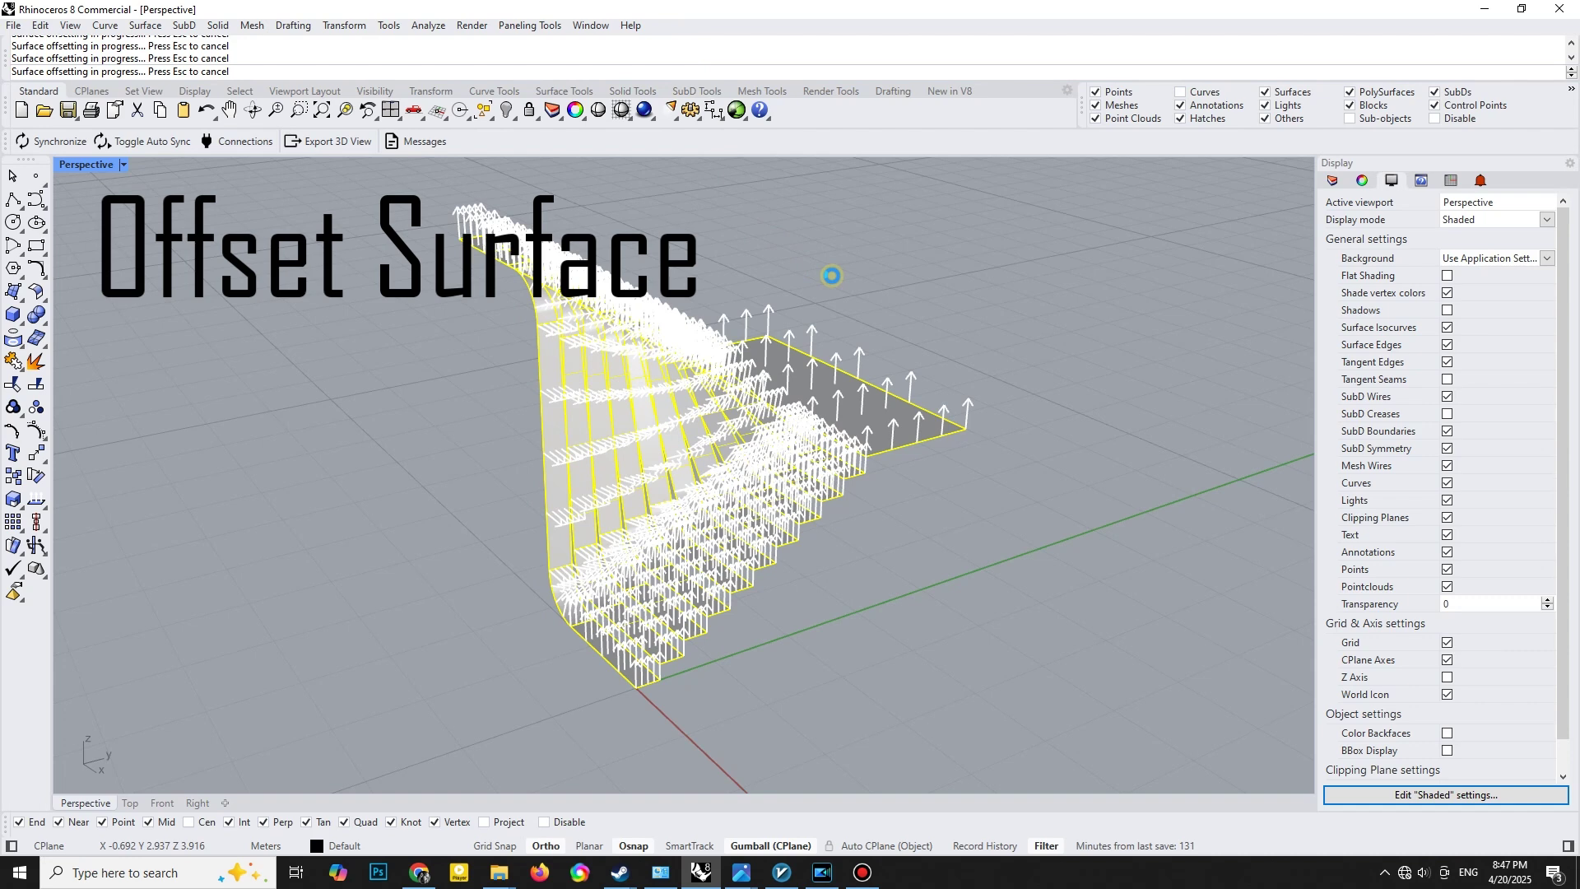
key("Escape")
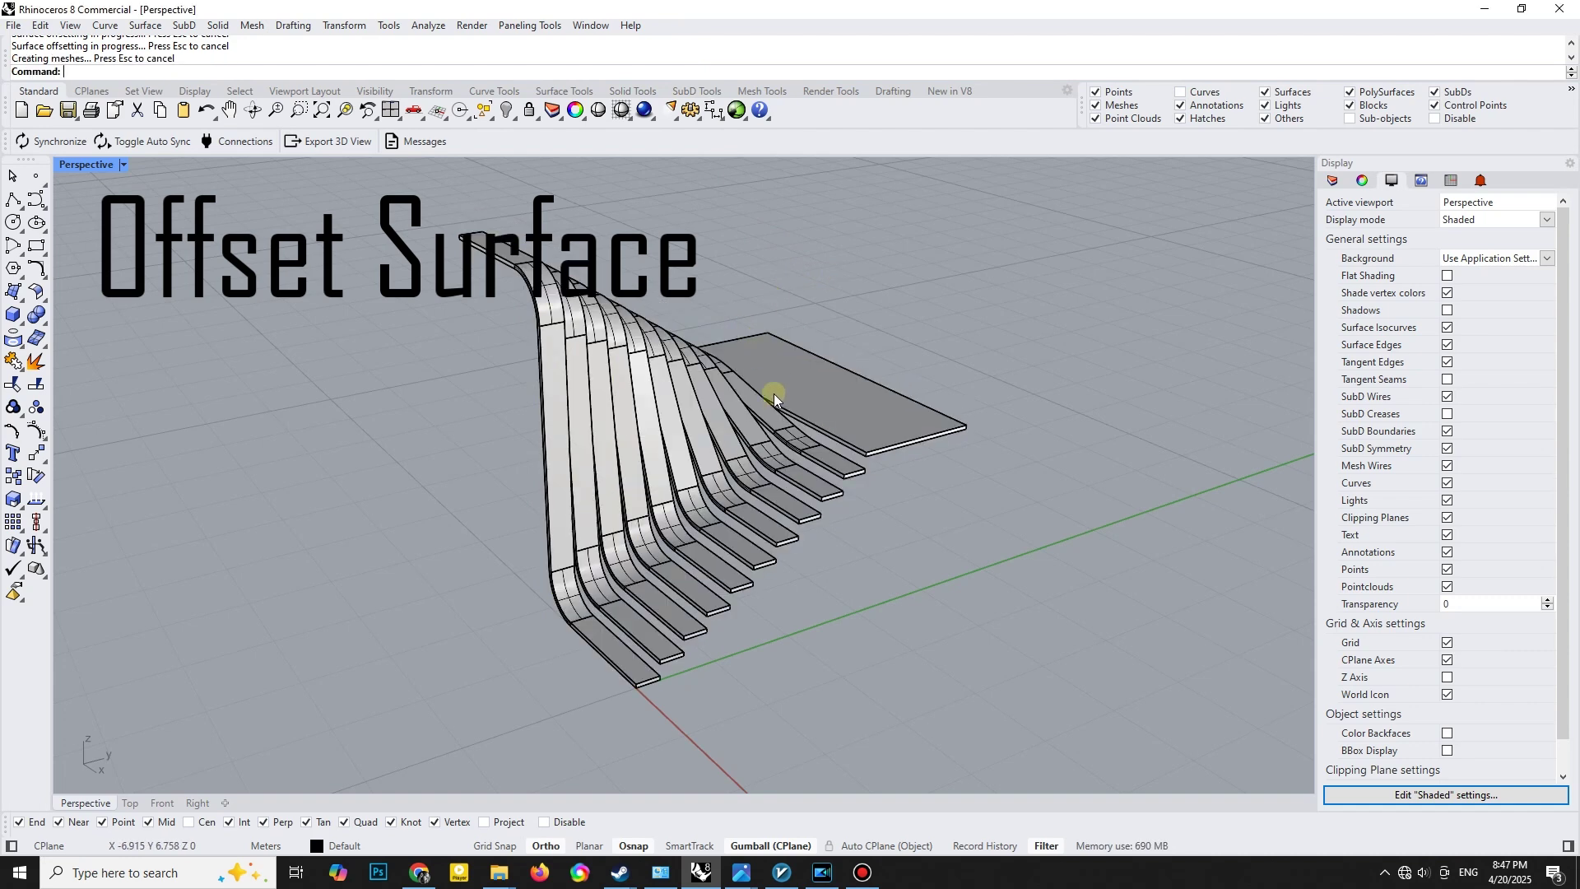
right_click_drag(775, 393, 676, 643)
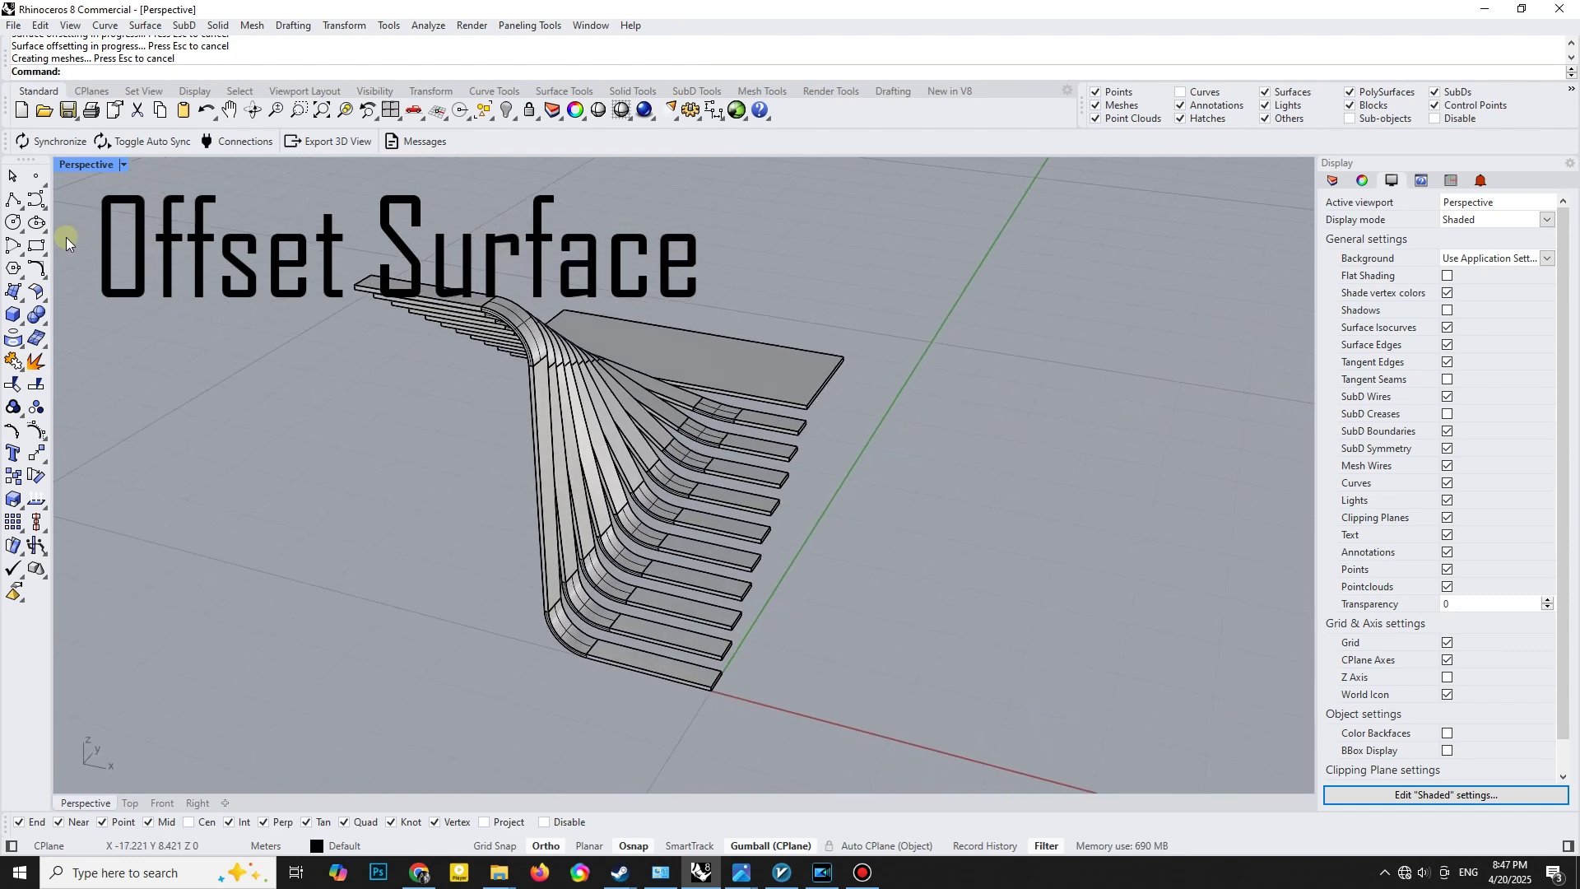
left_click(22, 325)
- Draw a 0.03-radius, 0.1-tall cylinder at the lowest tread's edge midpoint
left_click(38, 346)
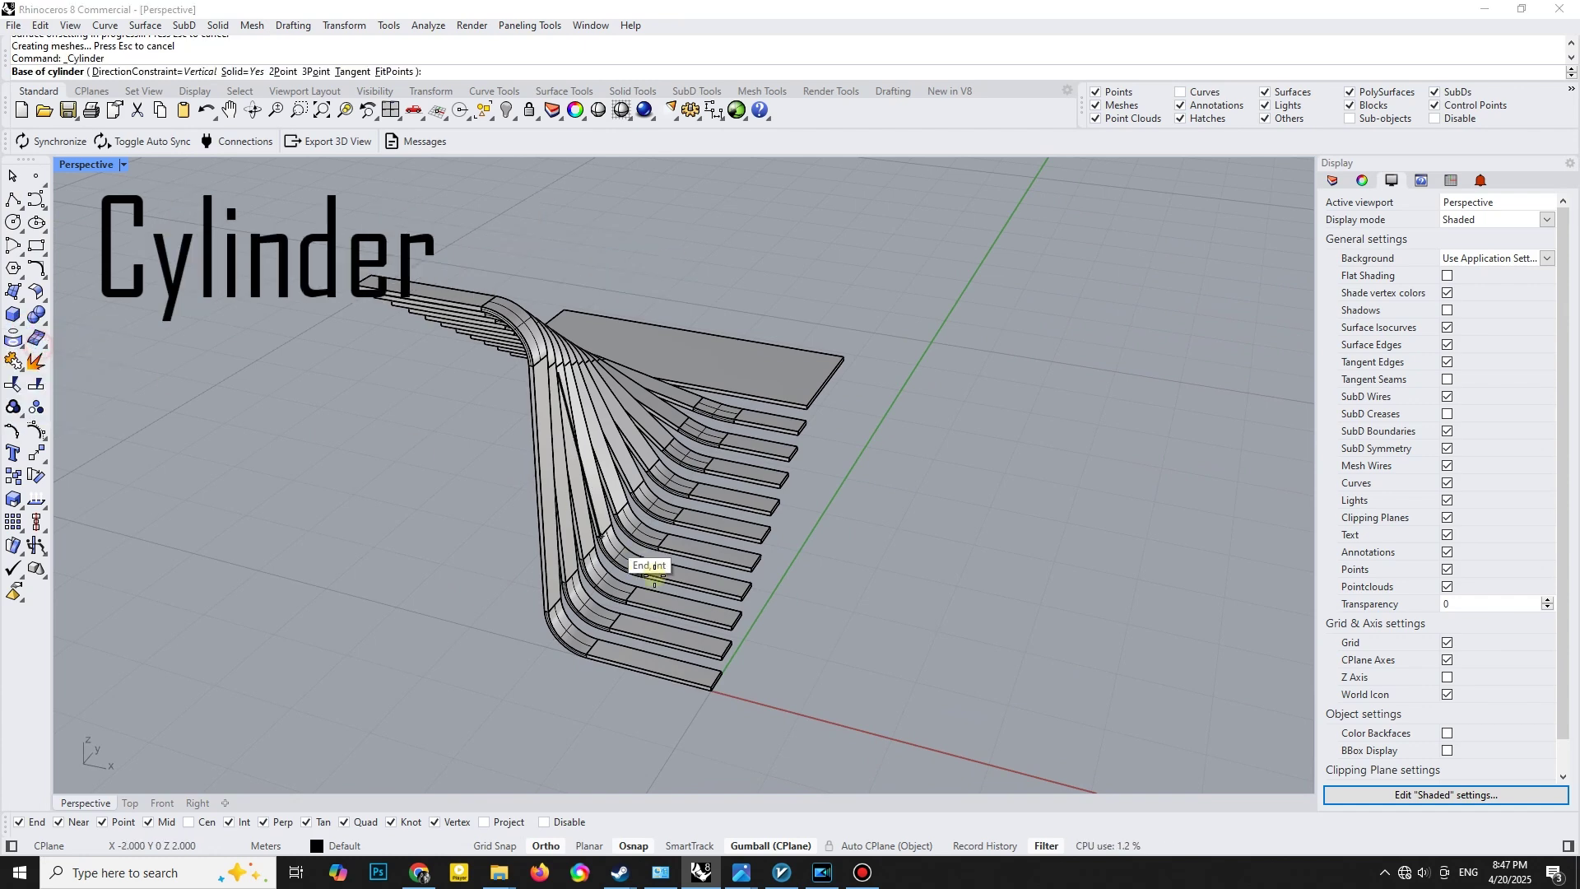
scroll(717, 695, "up", 3)
scroll(703, 656, "up", 3)
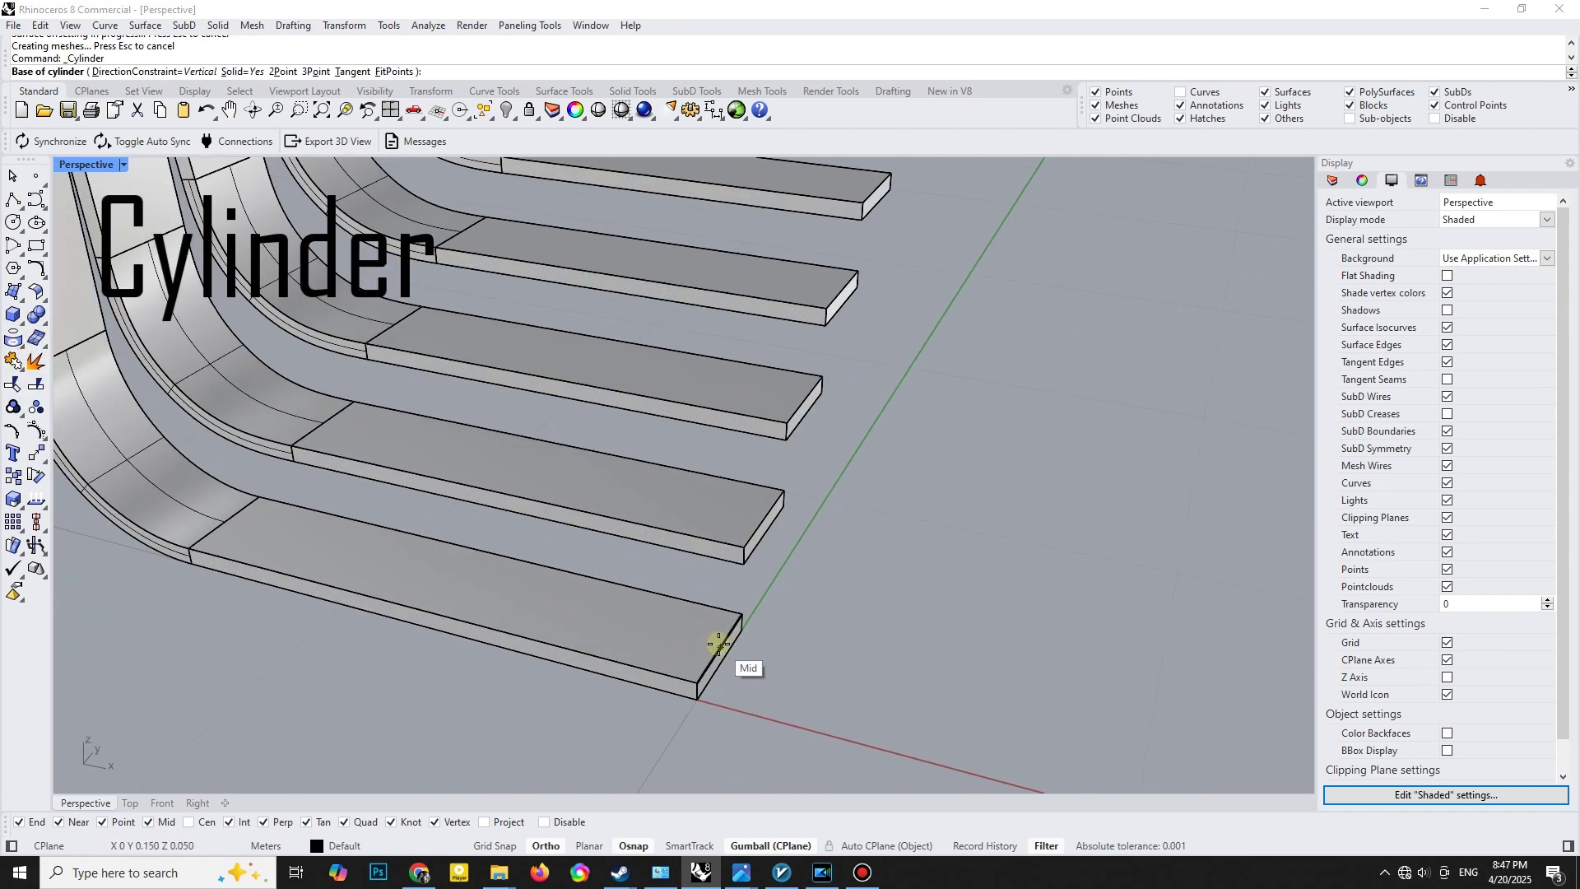
left_click(726, 647)
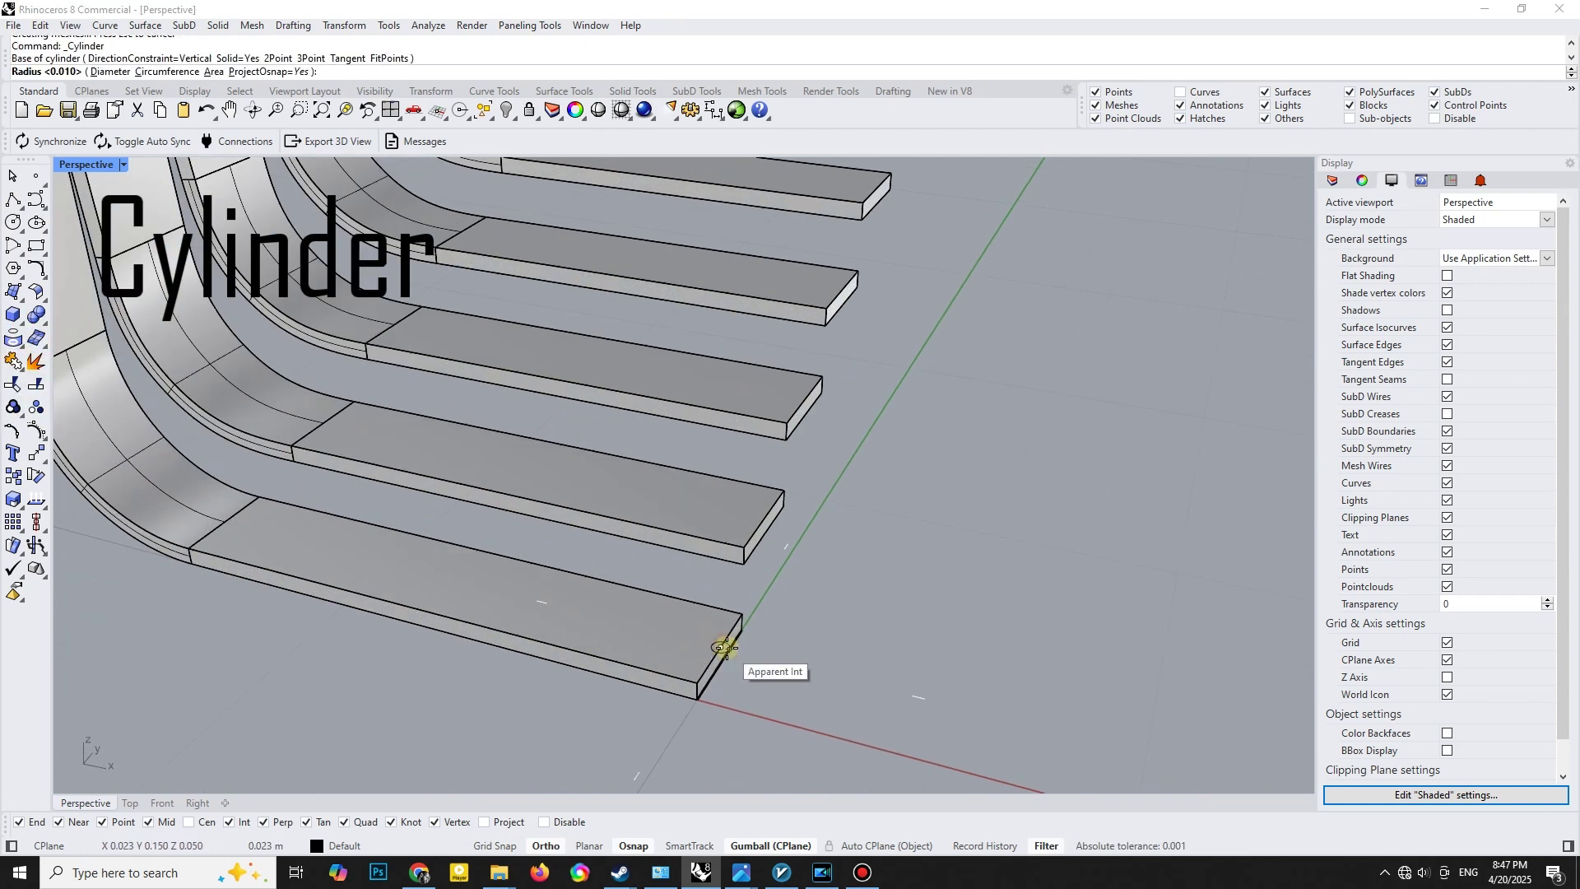
type(".03")
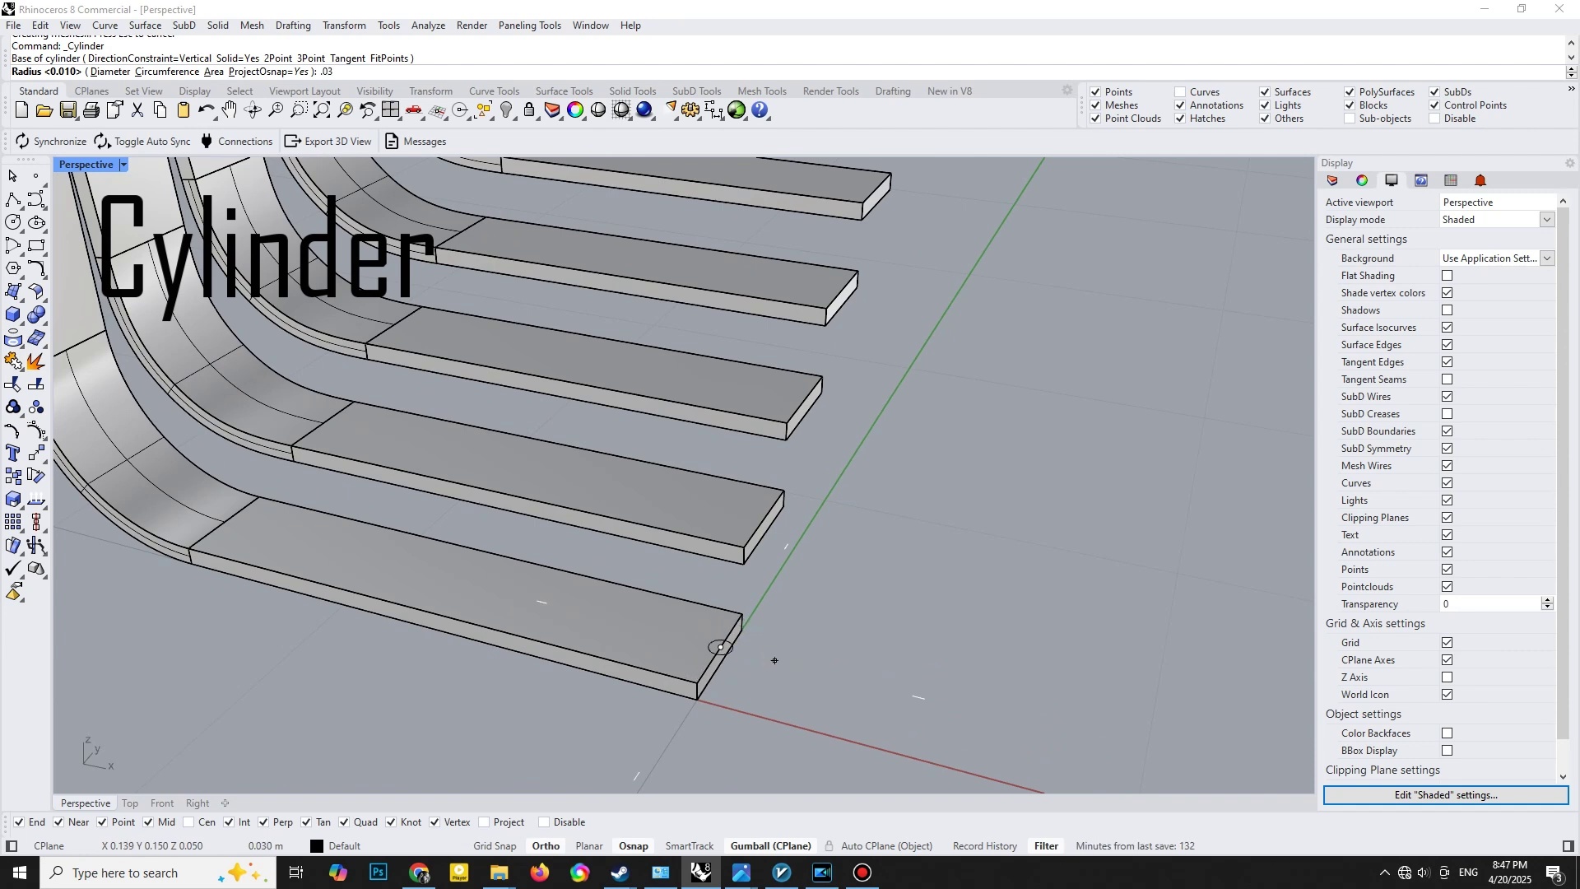
key("Return")
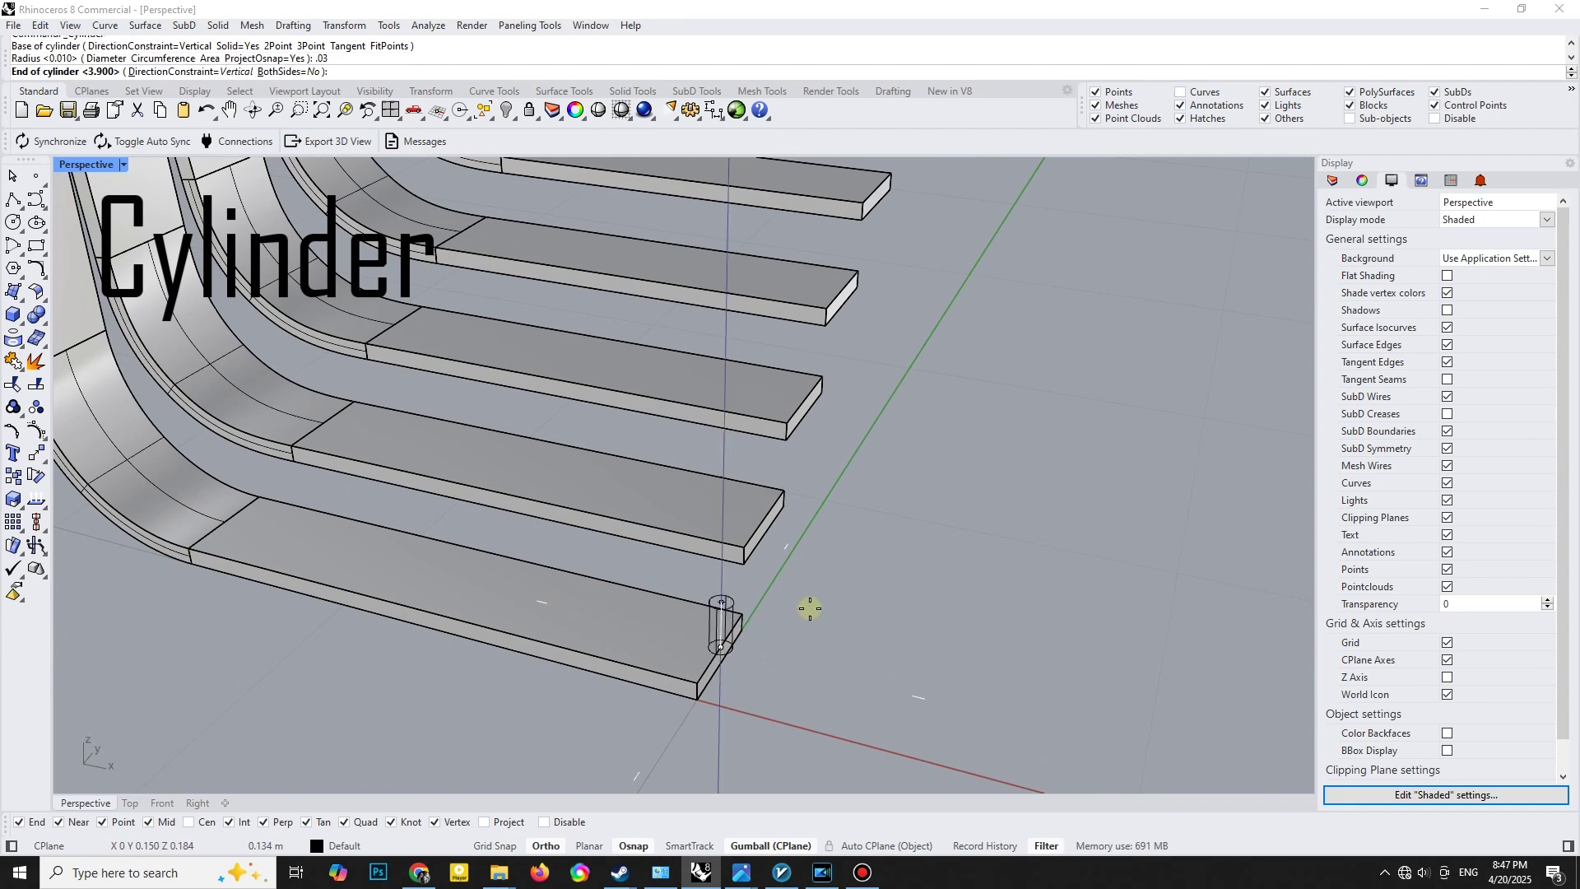
type(".1")
key("Return")
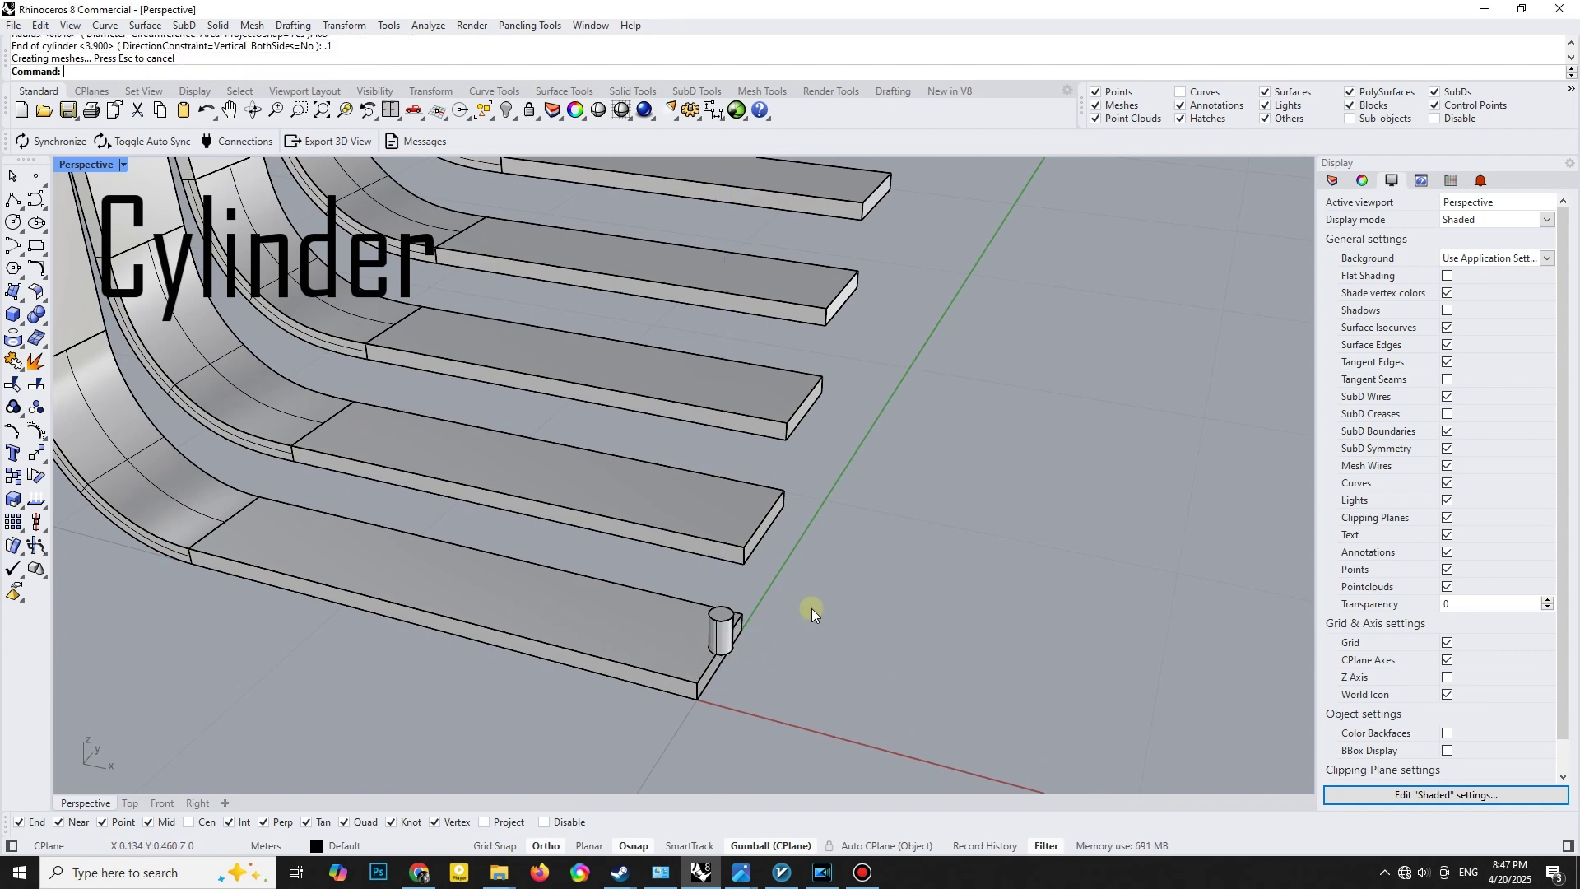
scroll(754, 623, "up", 2)
- Move the cylinder 0.1 inward along X with the gumball
left_click(710, 634)
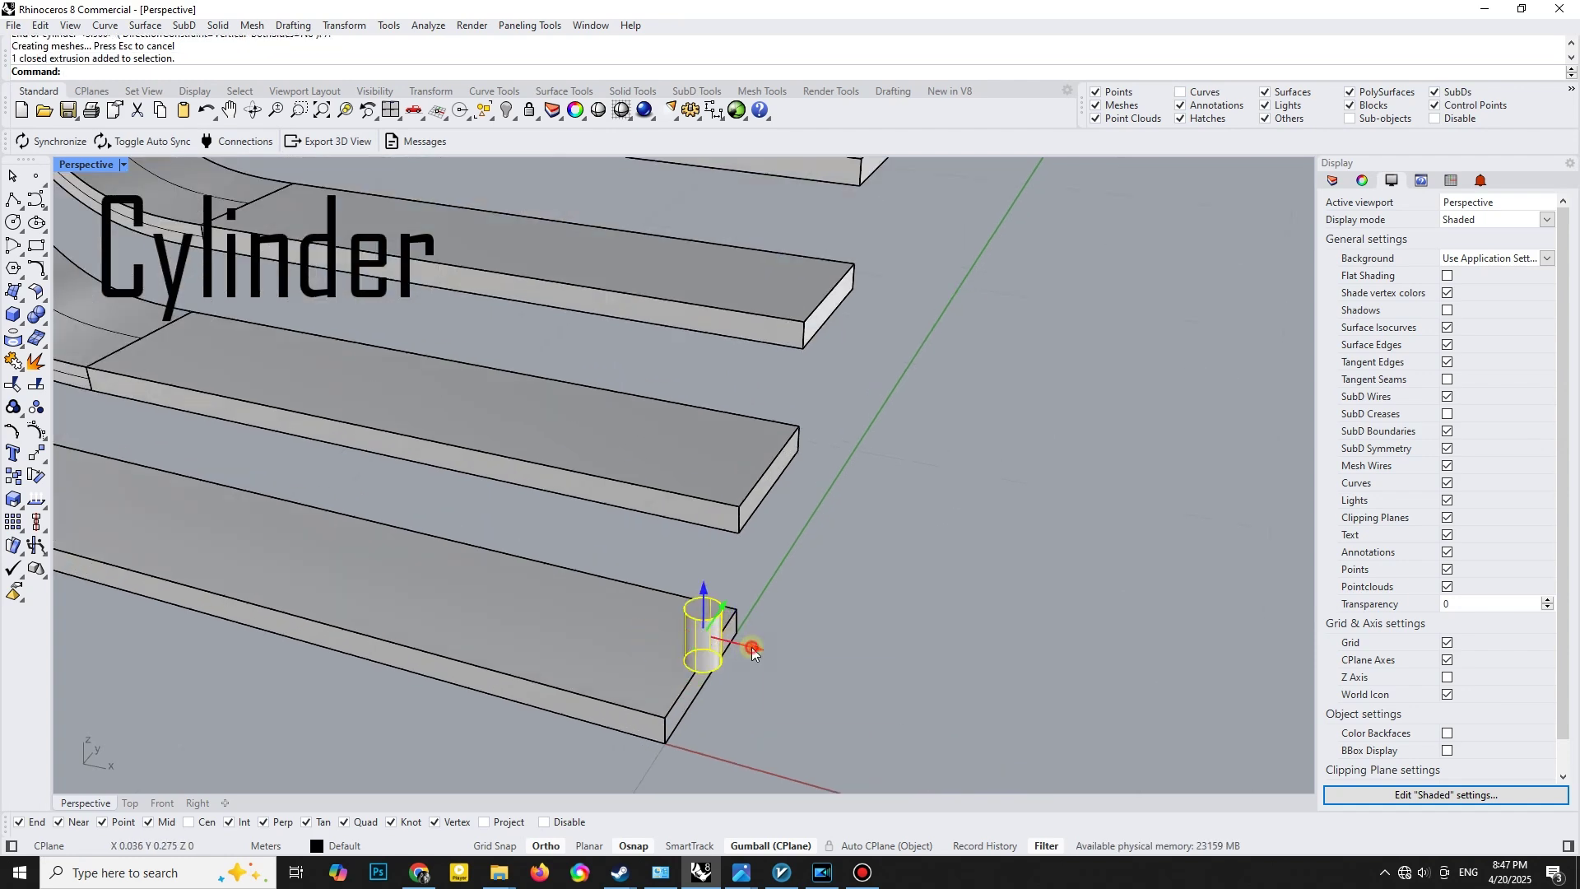
left_click(753, 647)
type("-.1")
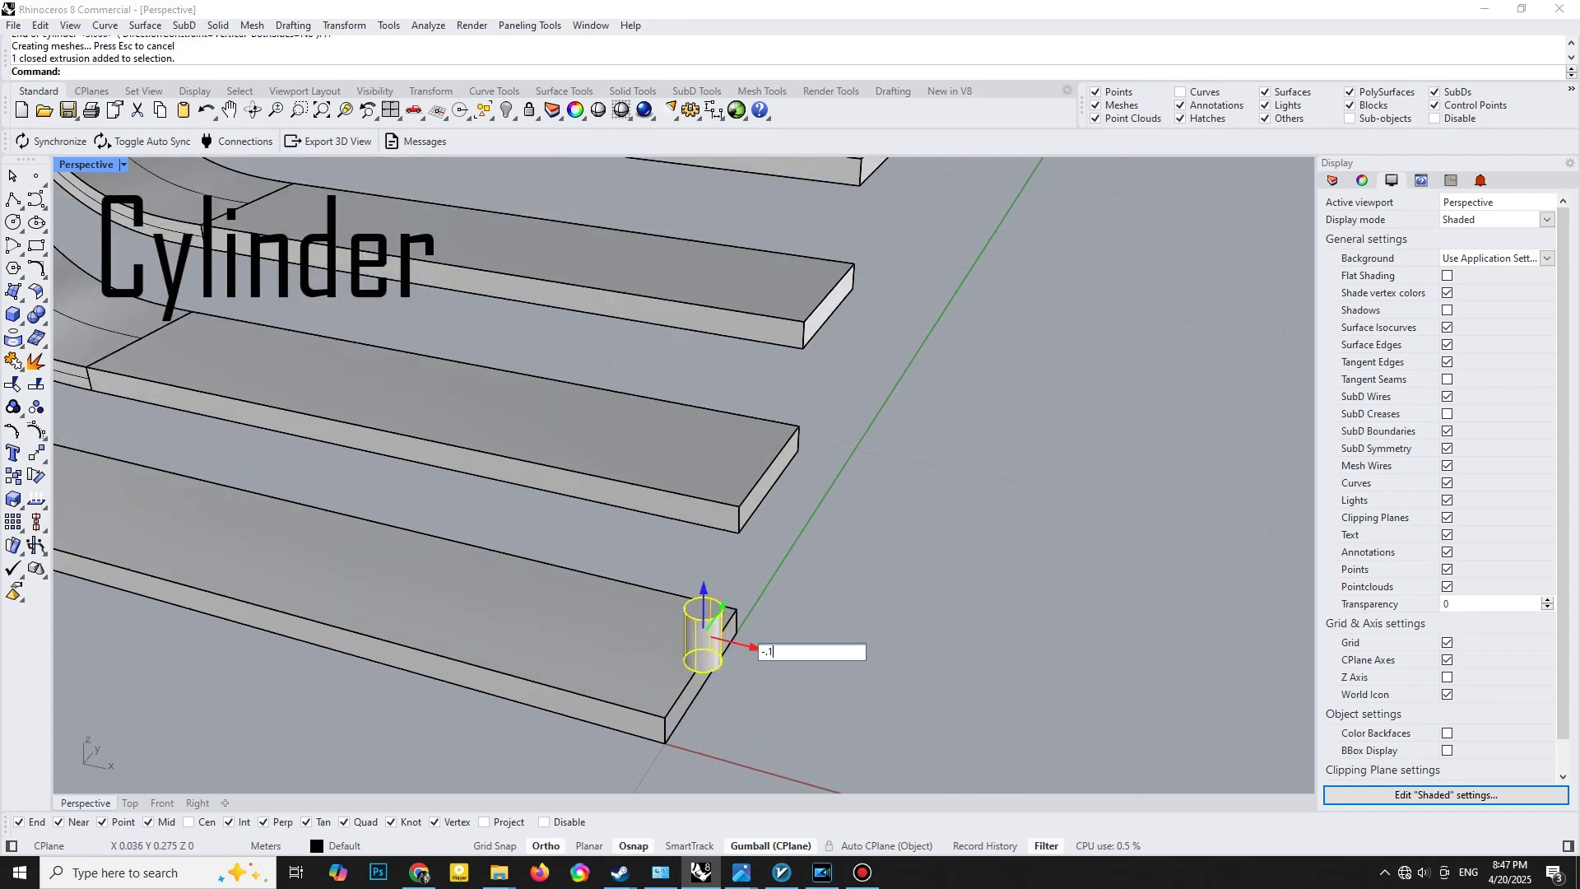
key("Return")
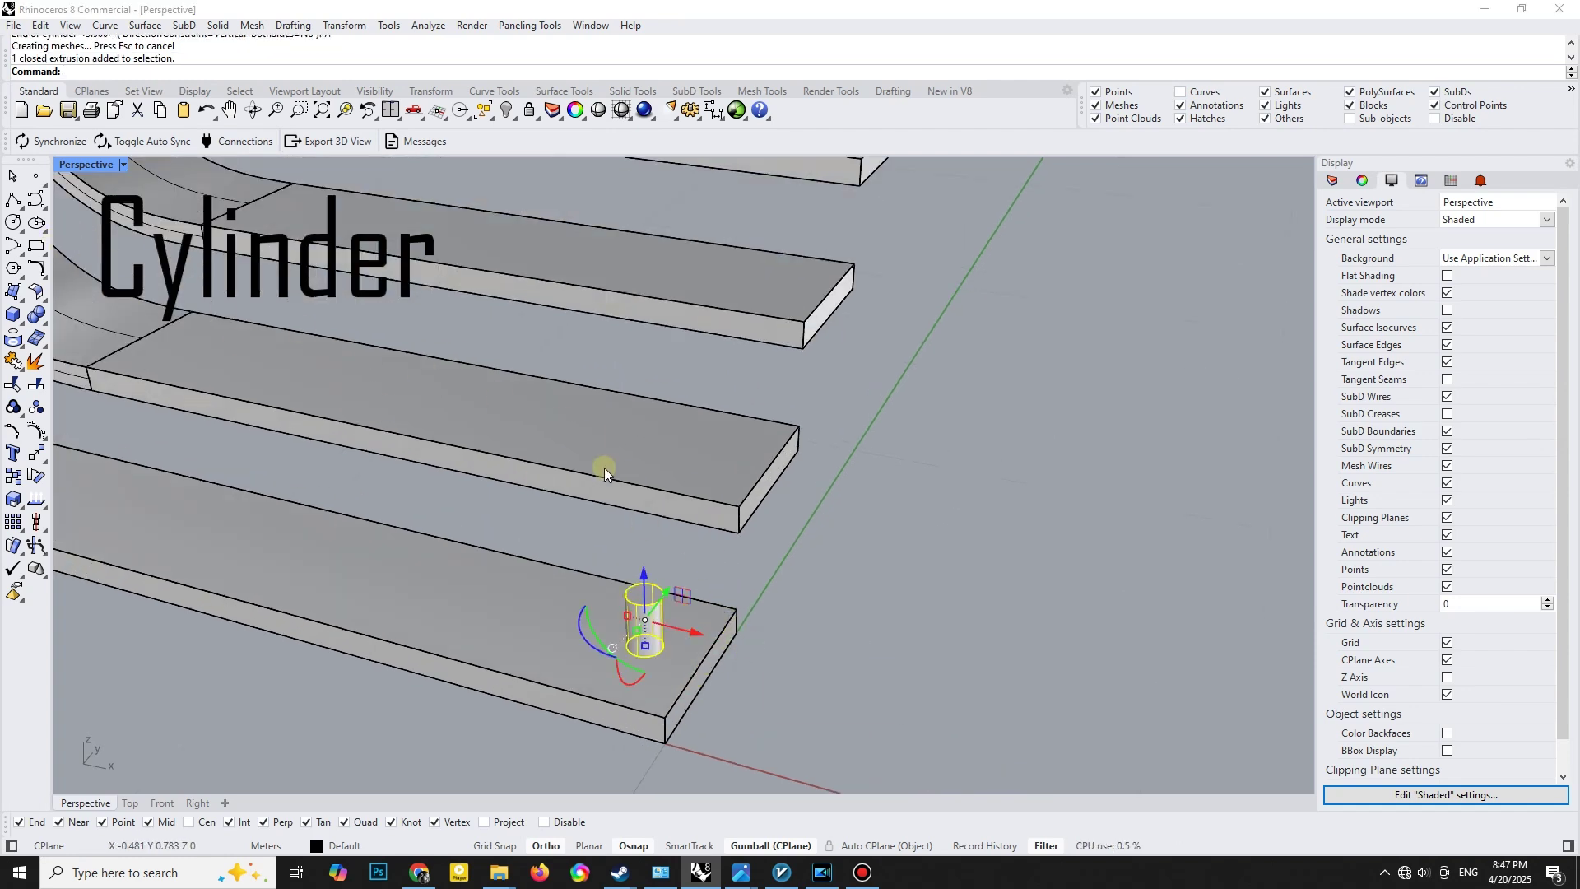
right_click_drag(605, 460, 594, 506)
key("Escape")
left_click(21, 327)
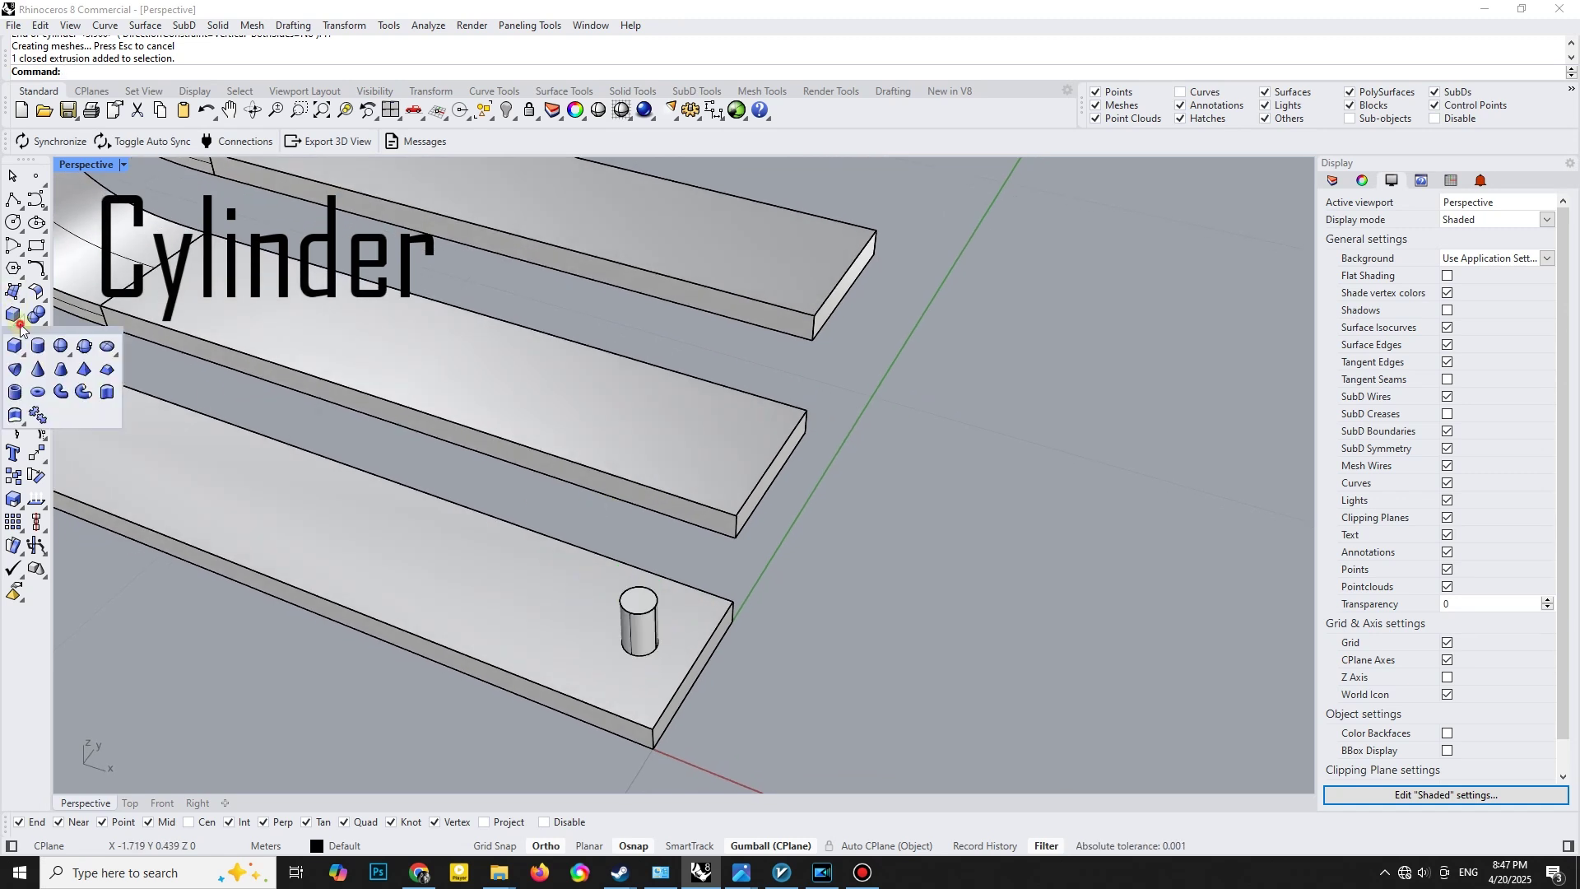
- Draw a tall 0.01-radius rod rising from the anchor cylinder's top centre
left_click(42, 346)
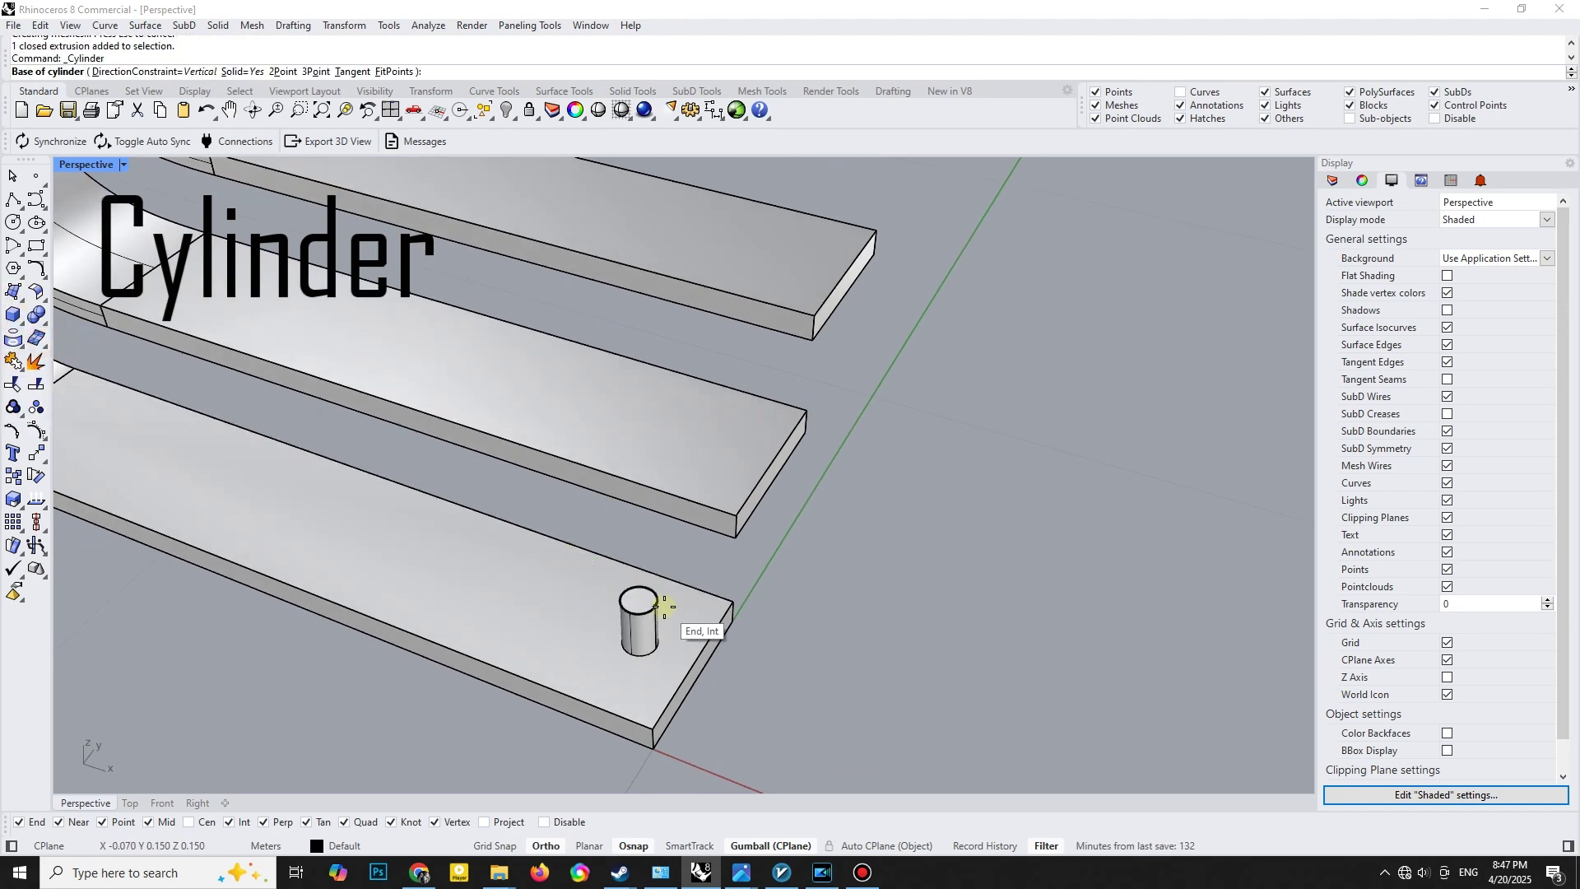
scroll(642, 617, "up", 3)
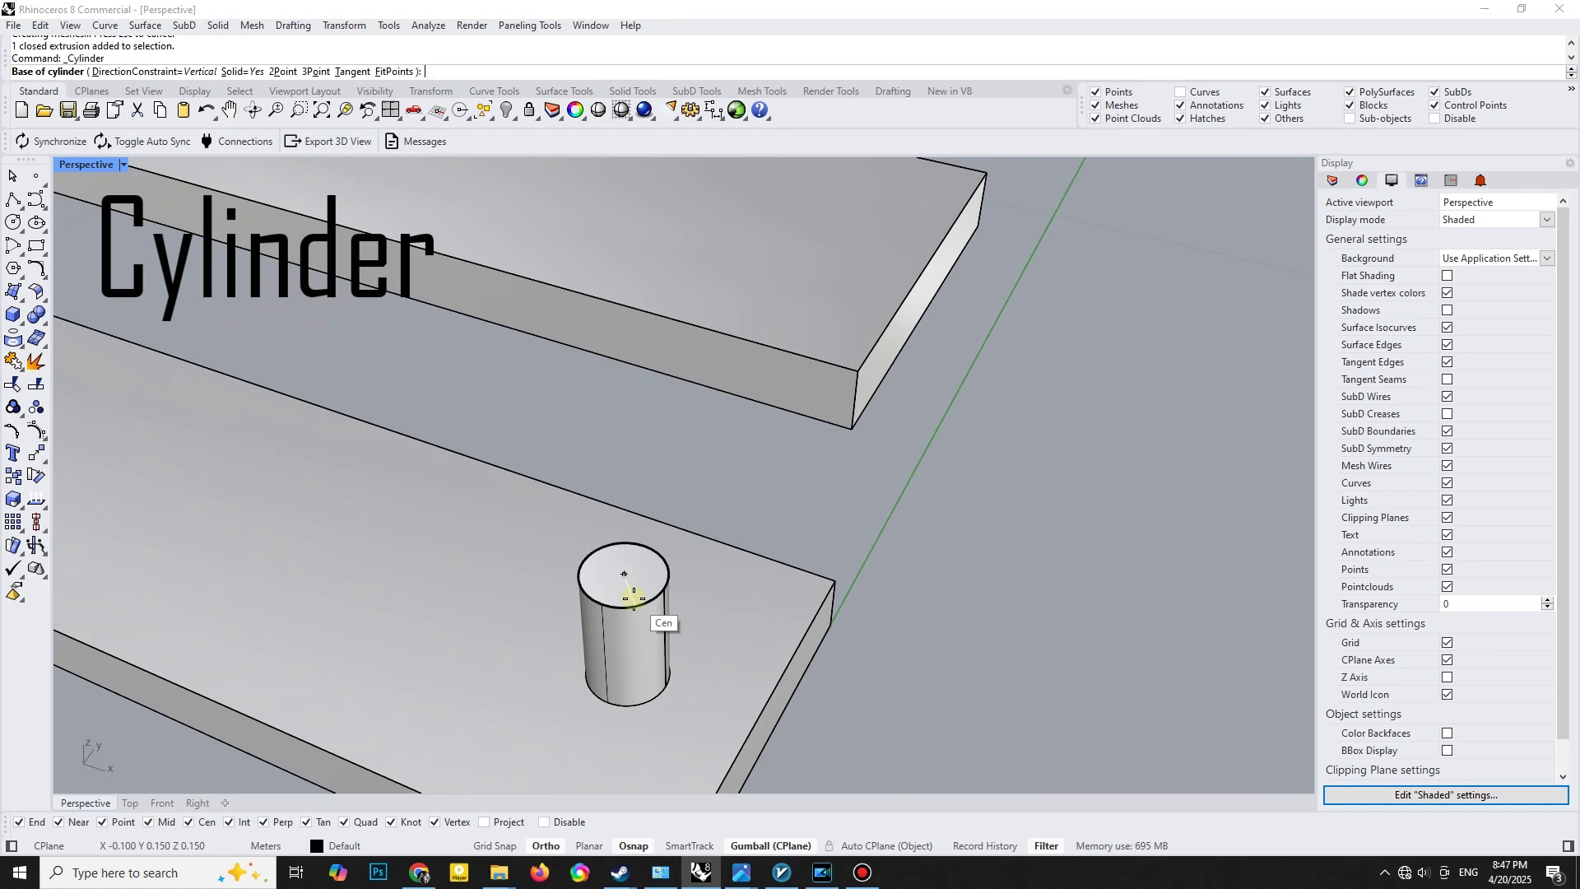
left_click(634, 598)
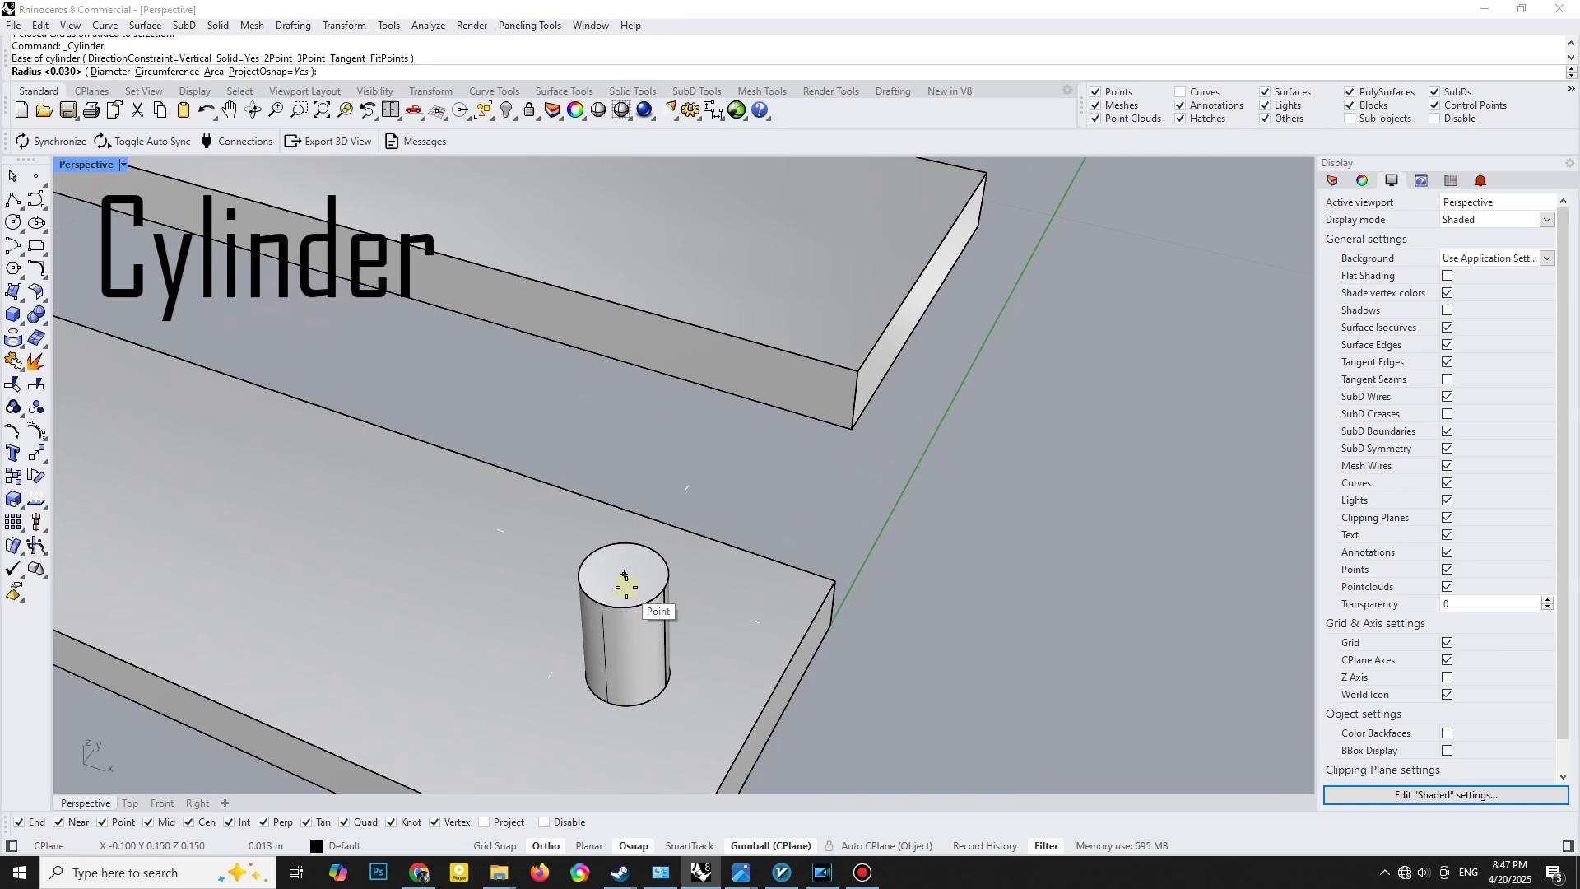
scroll(633, 587, "up", 2)
type(".01")
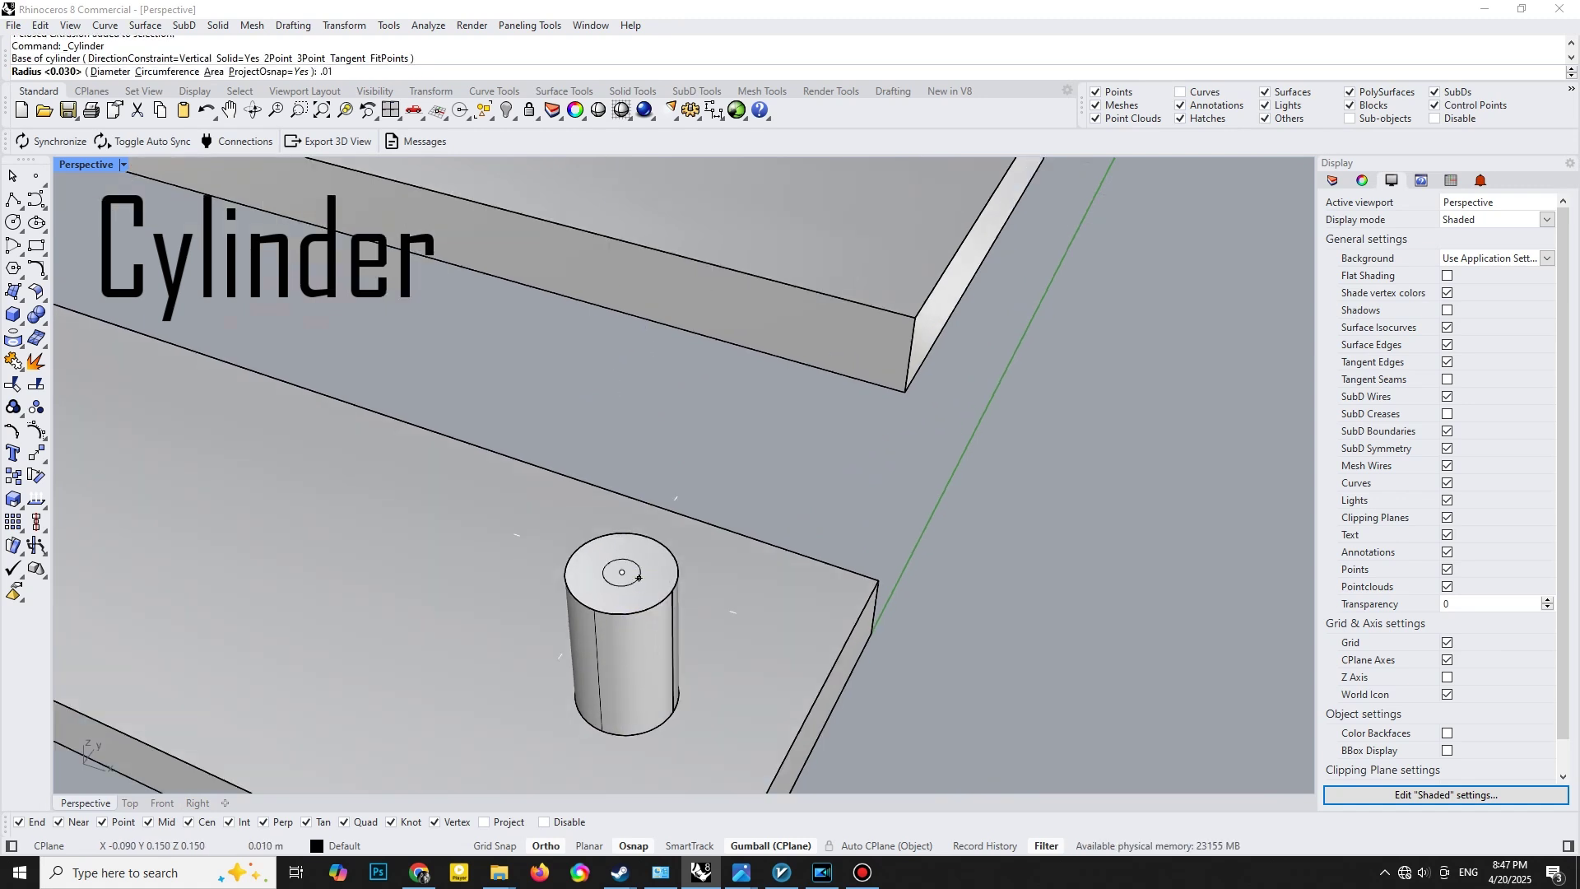
key("Return")
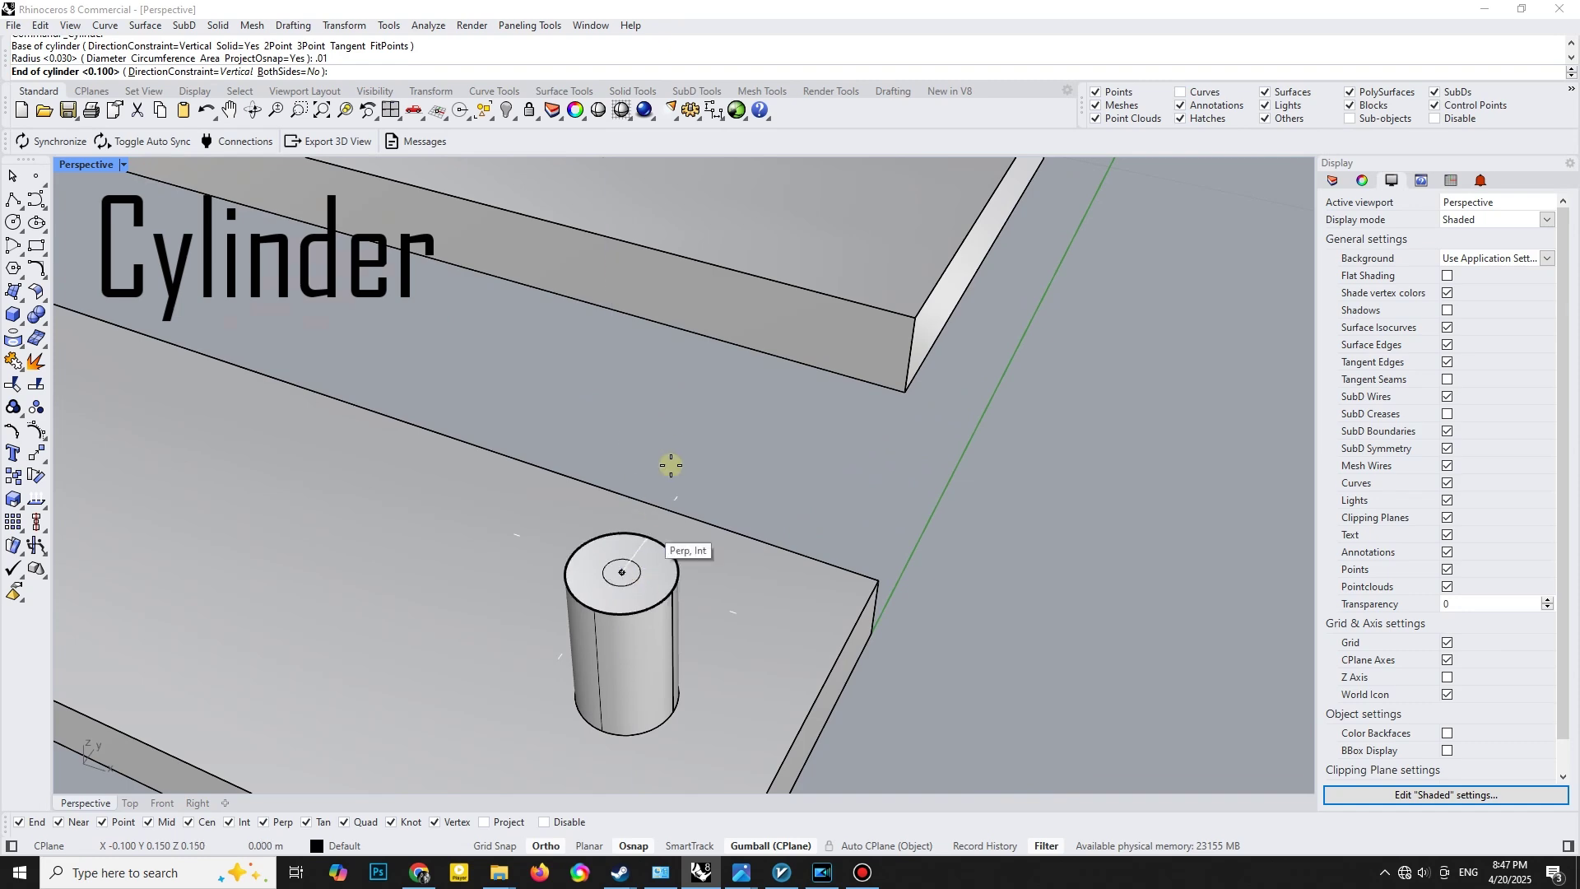
scroll(674, 457, "down", 3)
scroll(678, 445, "down", 3)
scroll(678, 445, "down", 2)
scroll(769, 433, "down", 3)
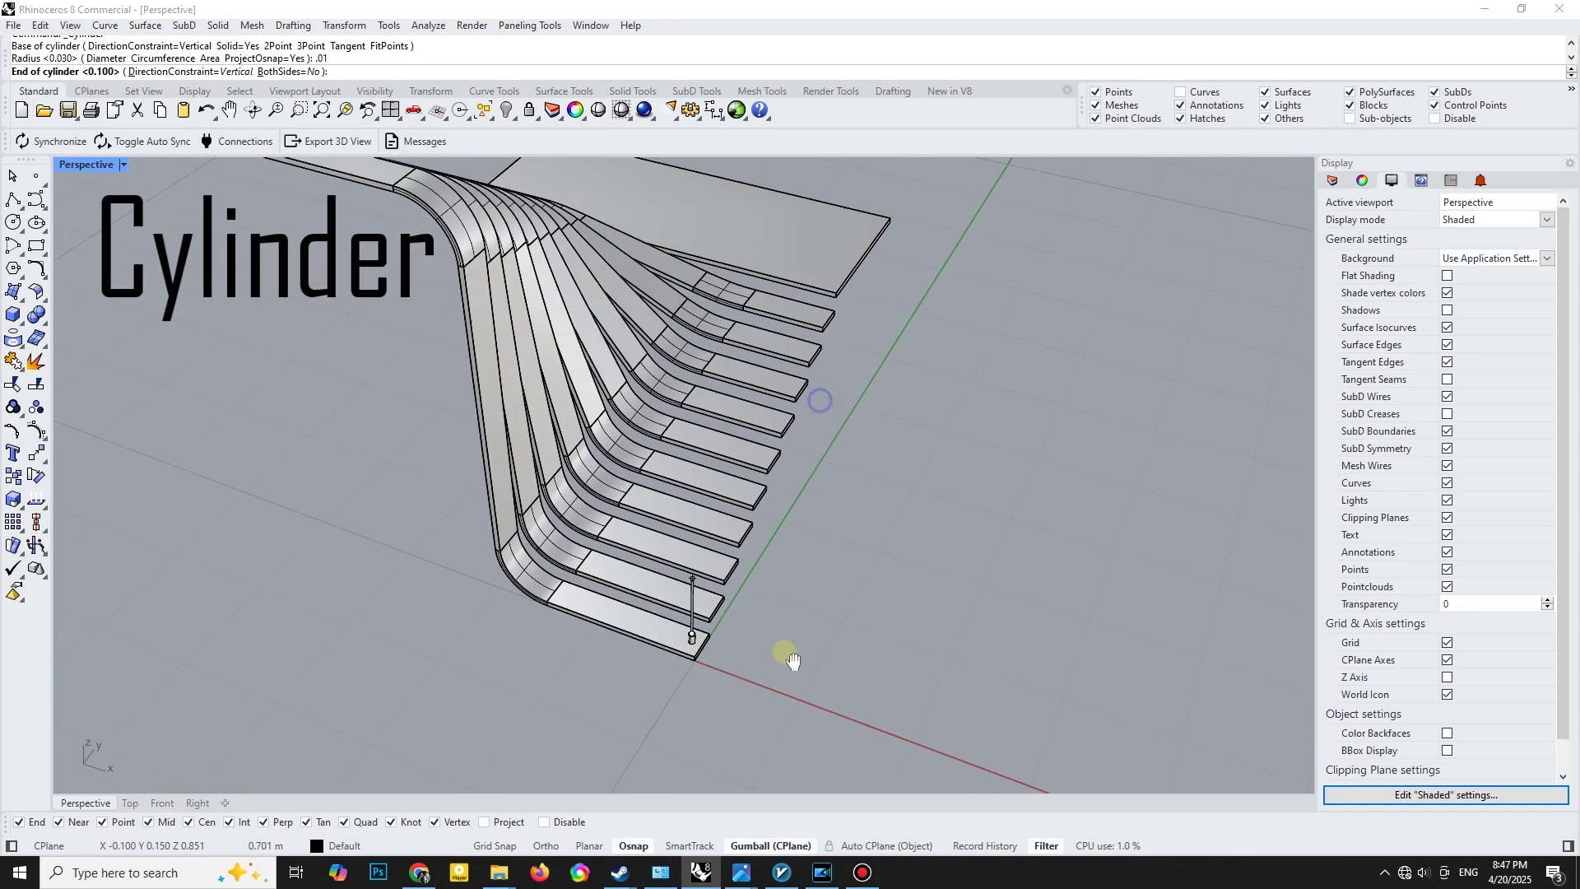
scroll(787, 652, "down", 3)
left_click(918, 481)
key("Return")
scroll(840, 625, "up", 2)
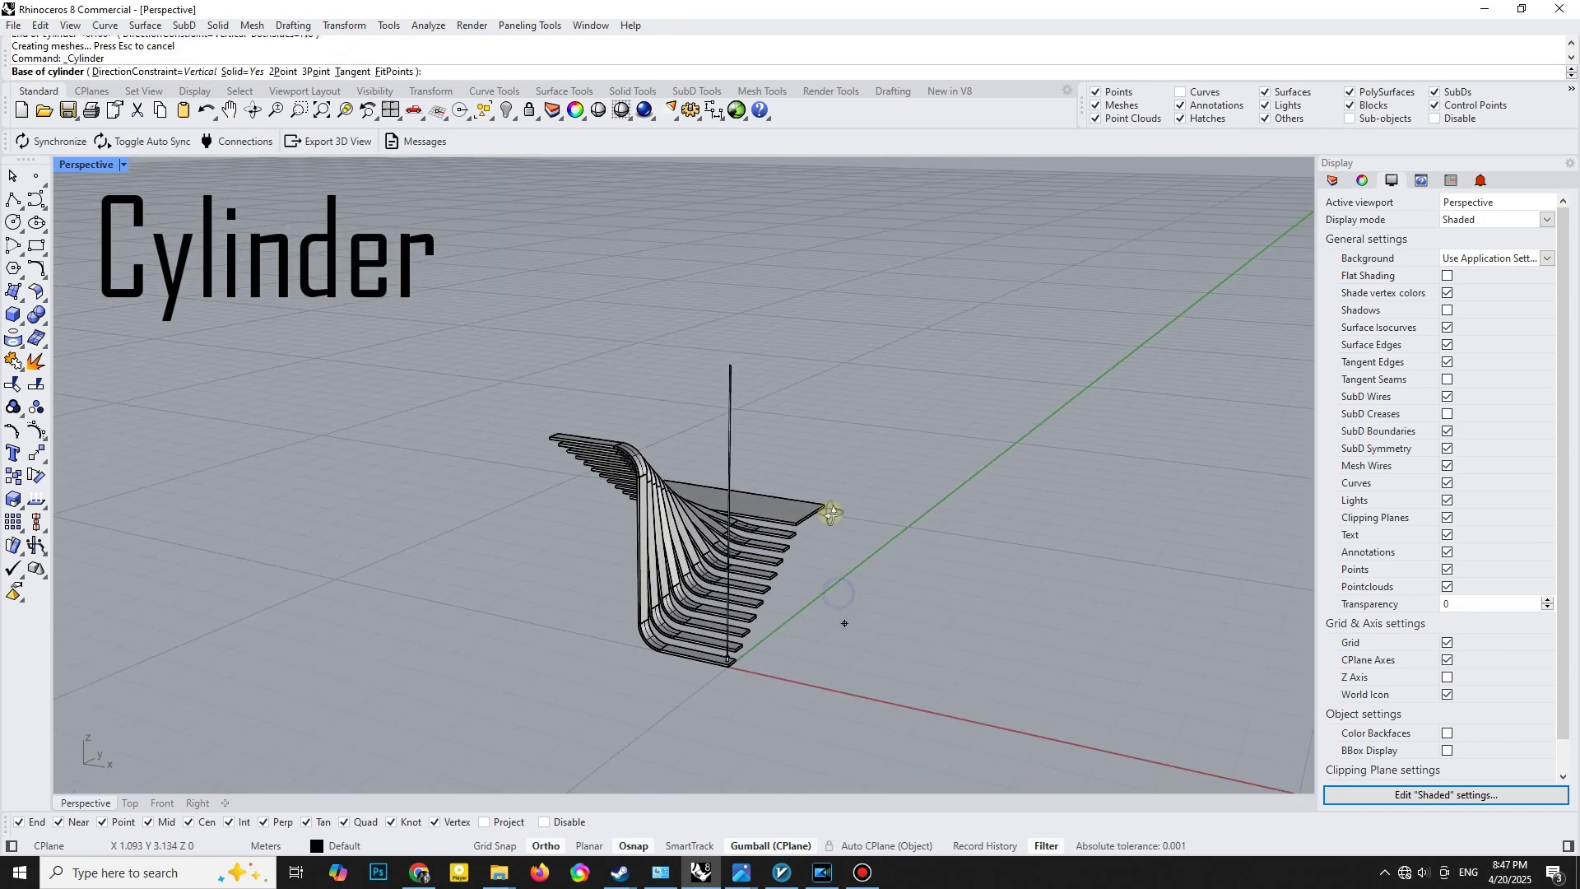
scroll(840, 564, "up", 2)
scroll(720, 693, "up", 2)
scroll(720, 693, "up", 2)
scroll(741, 655, "up", 2)
- Group the small anchor cylinder with the tall rod
key("Escape")
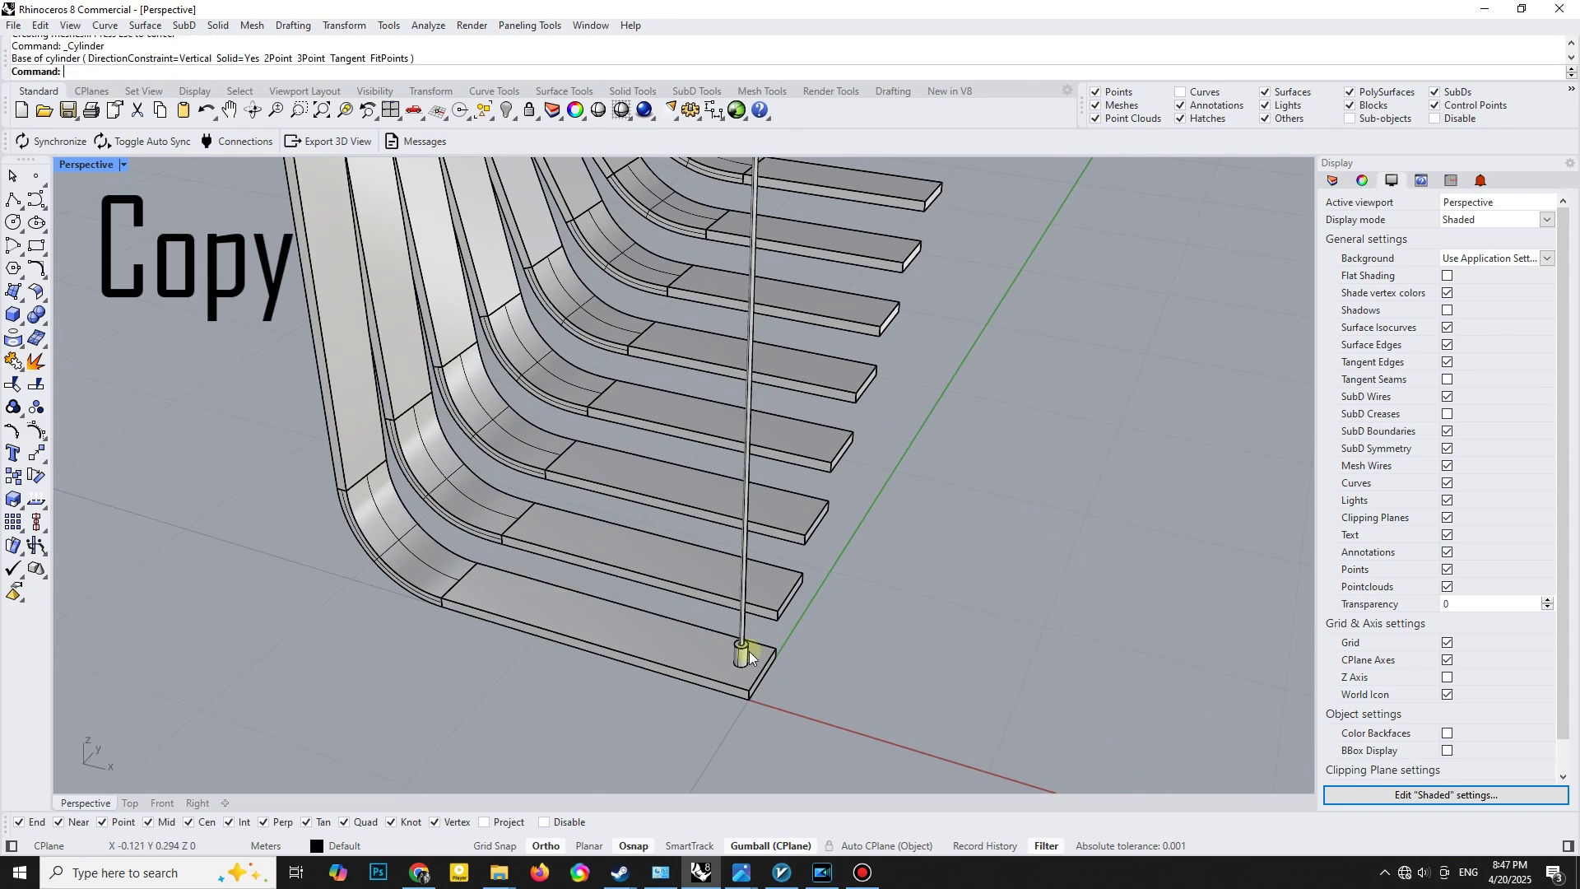
scroll(741, 654, "up", 2)
left_click(743, 655)
left_click(739, 581, "shift")
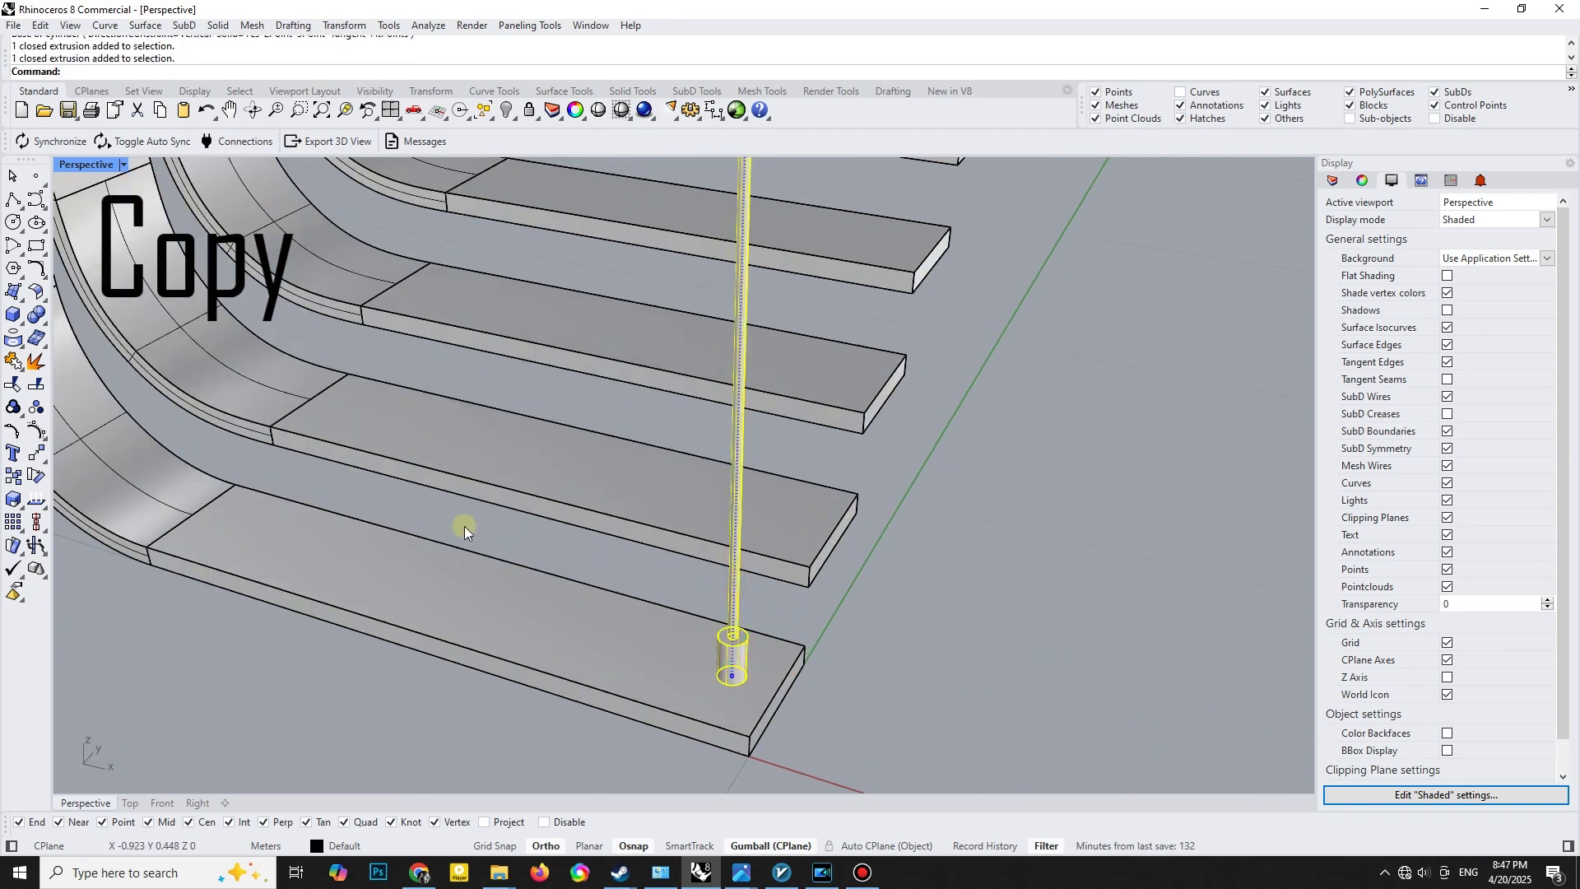
key("ctrl+g")
scroll(531, 509, "down", 2)
- Copy the rod group onto each tread using FromLastPoint, UseLastDistance and UseLastDirection
right_click_drag(551, 505, 76, 425)
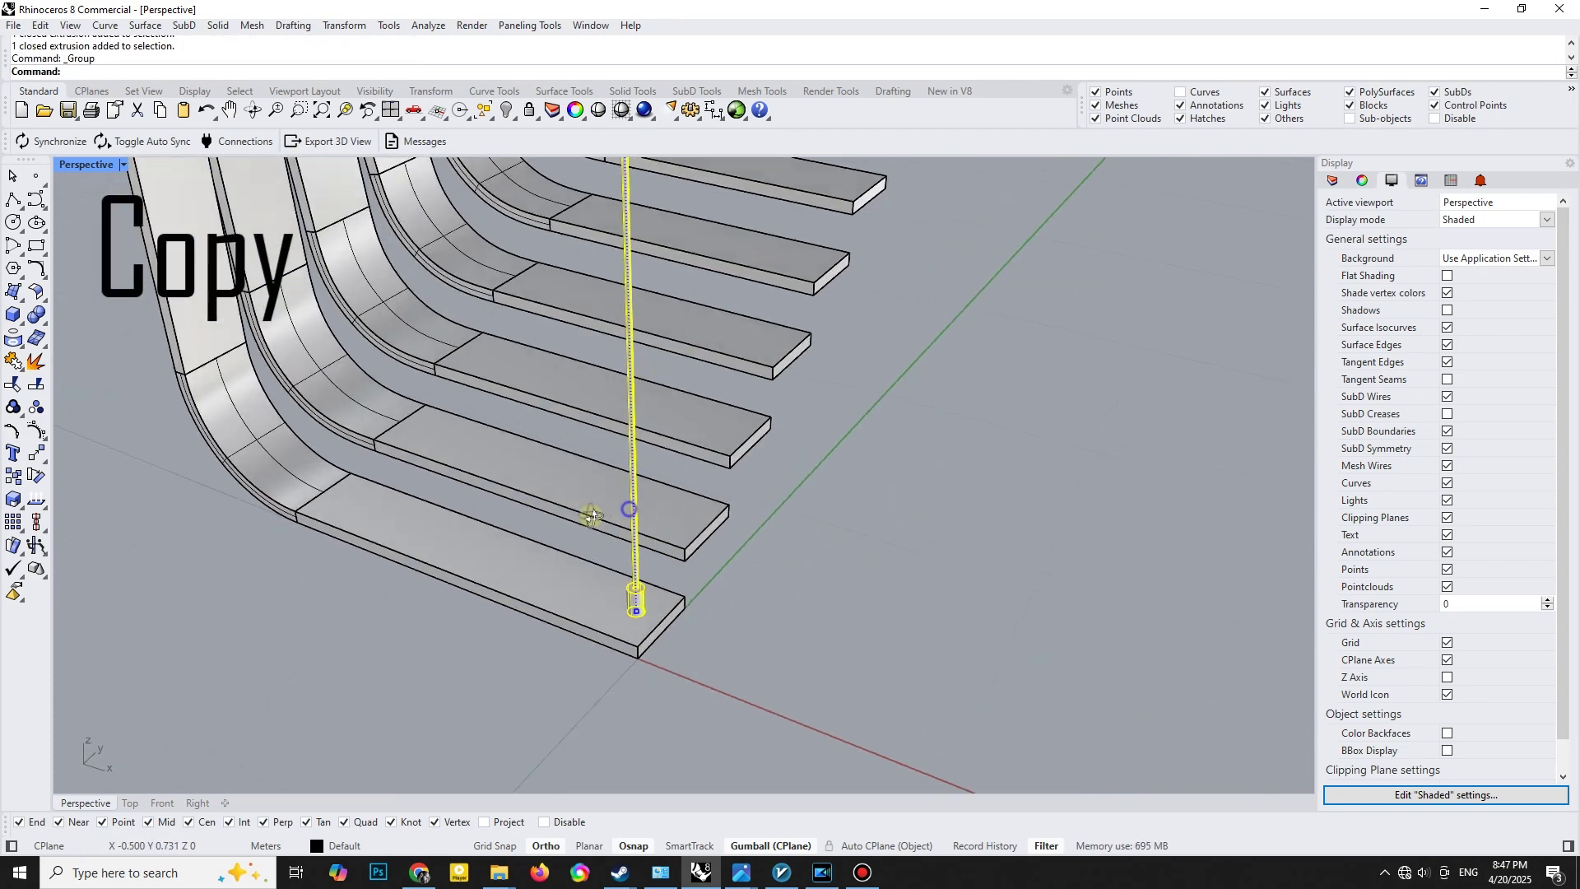
left_click(13, 484)
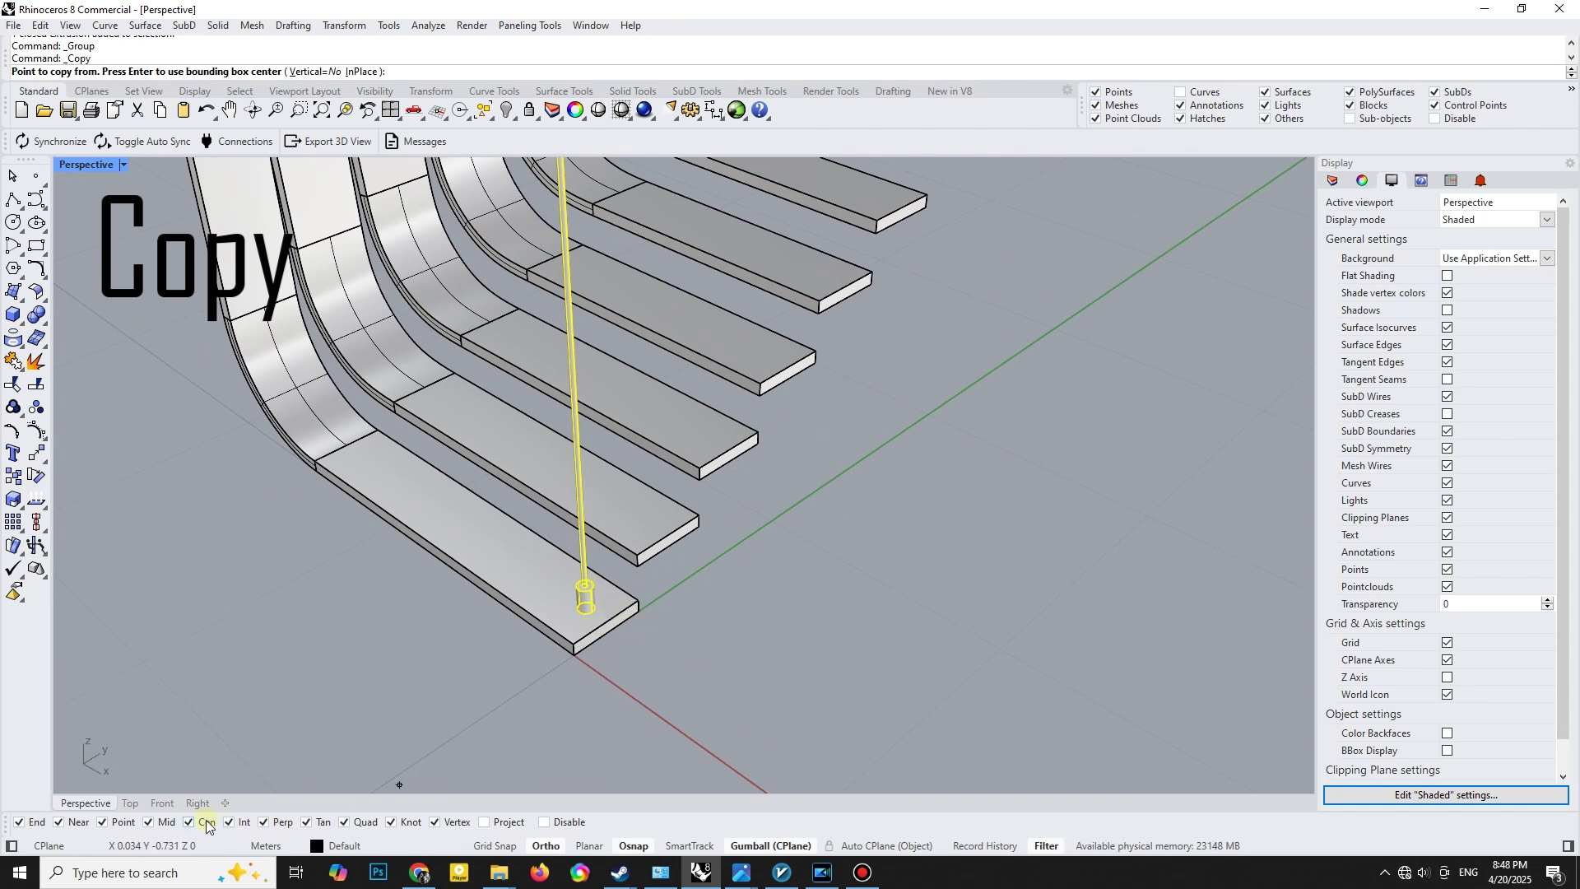
left_click(606, 628)
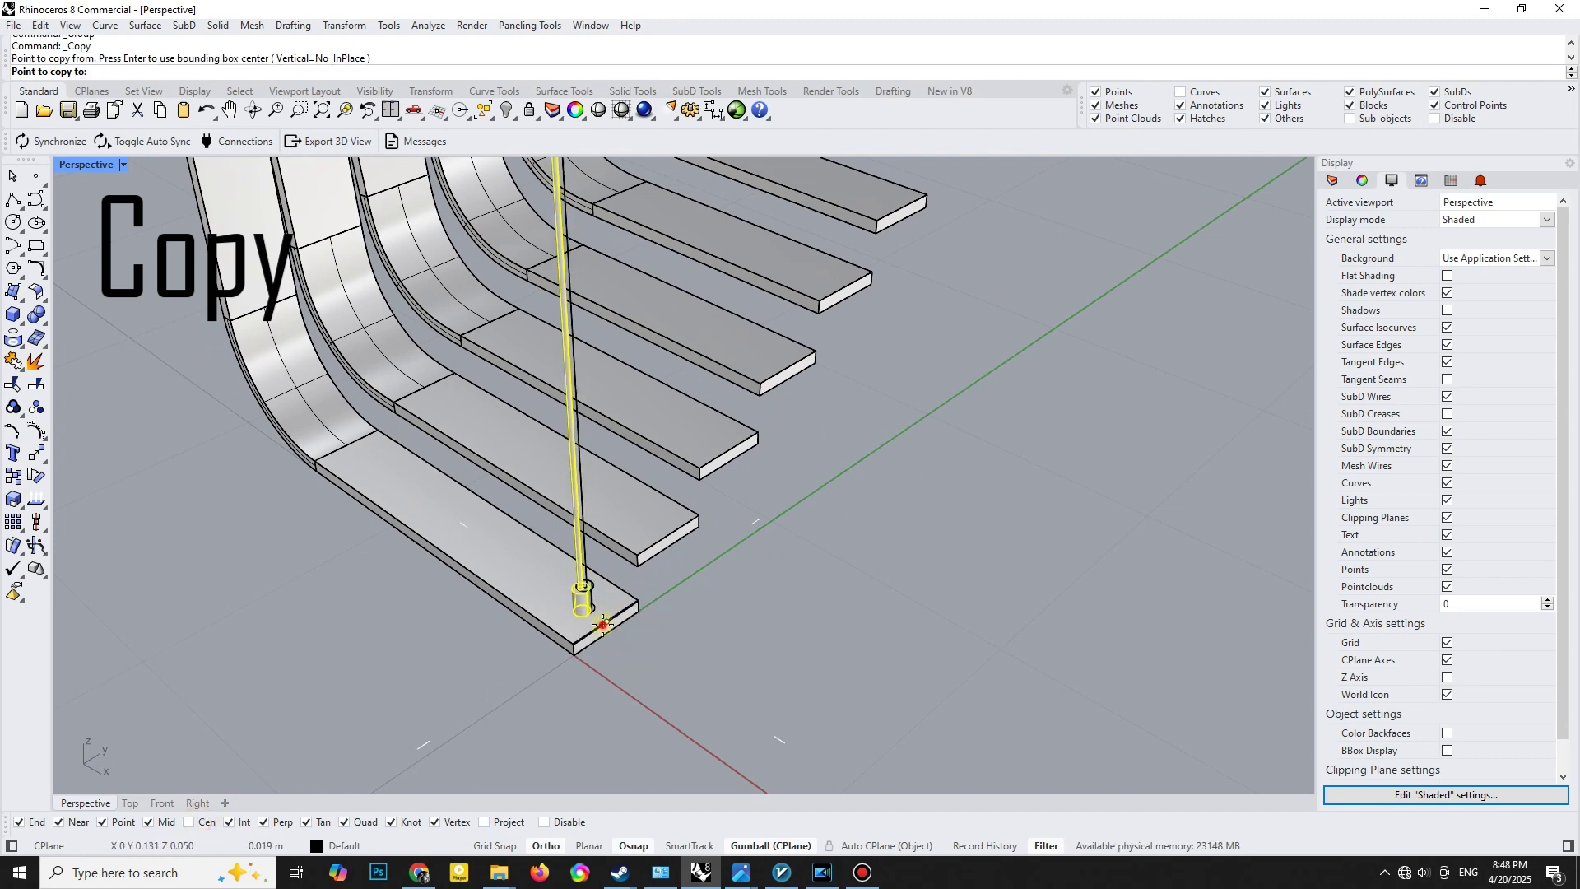
left_click(665, 531)
left_click(241, 70)
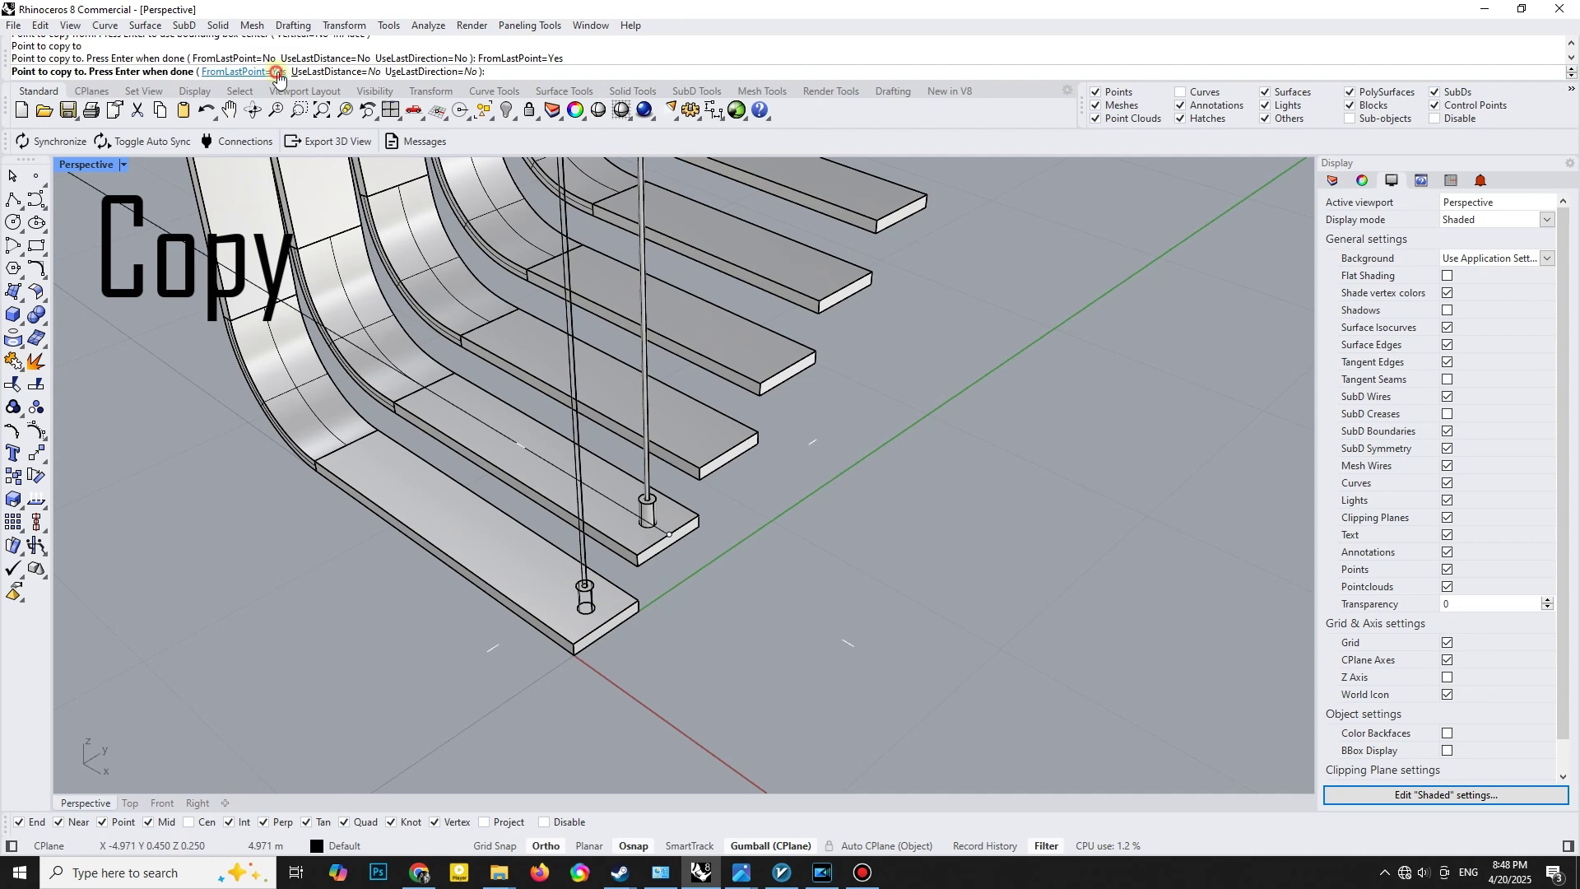
left_click(334, 70)
left_click(419, 70)
left_click(832, 415)
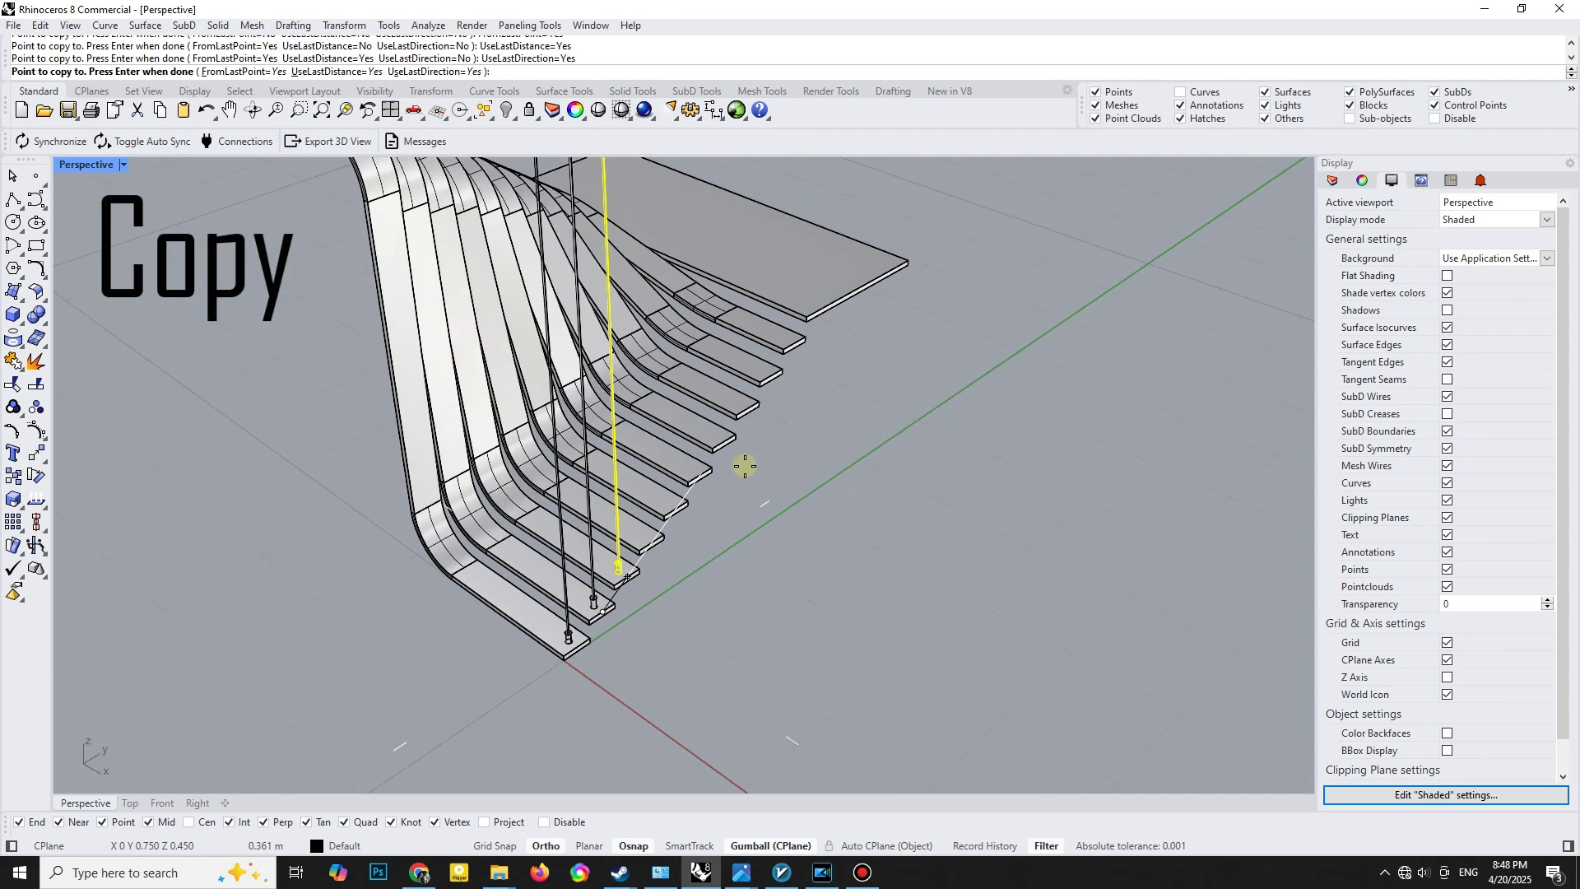
right_click_drag(833, 416, 789, 493)
left_click(939, 408)
left_click(1005, 363)
left_click(1042, 340)
left_click(1047, 335)
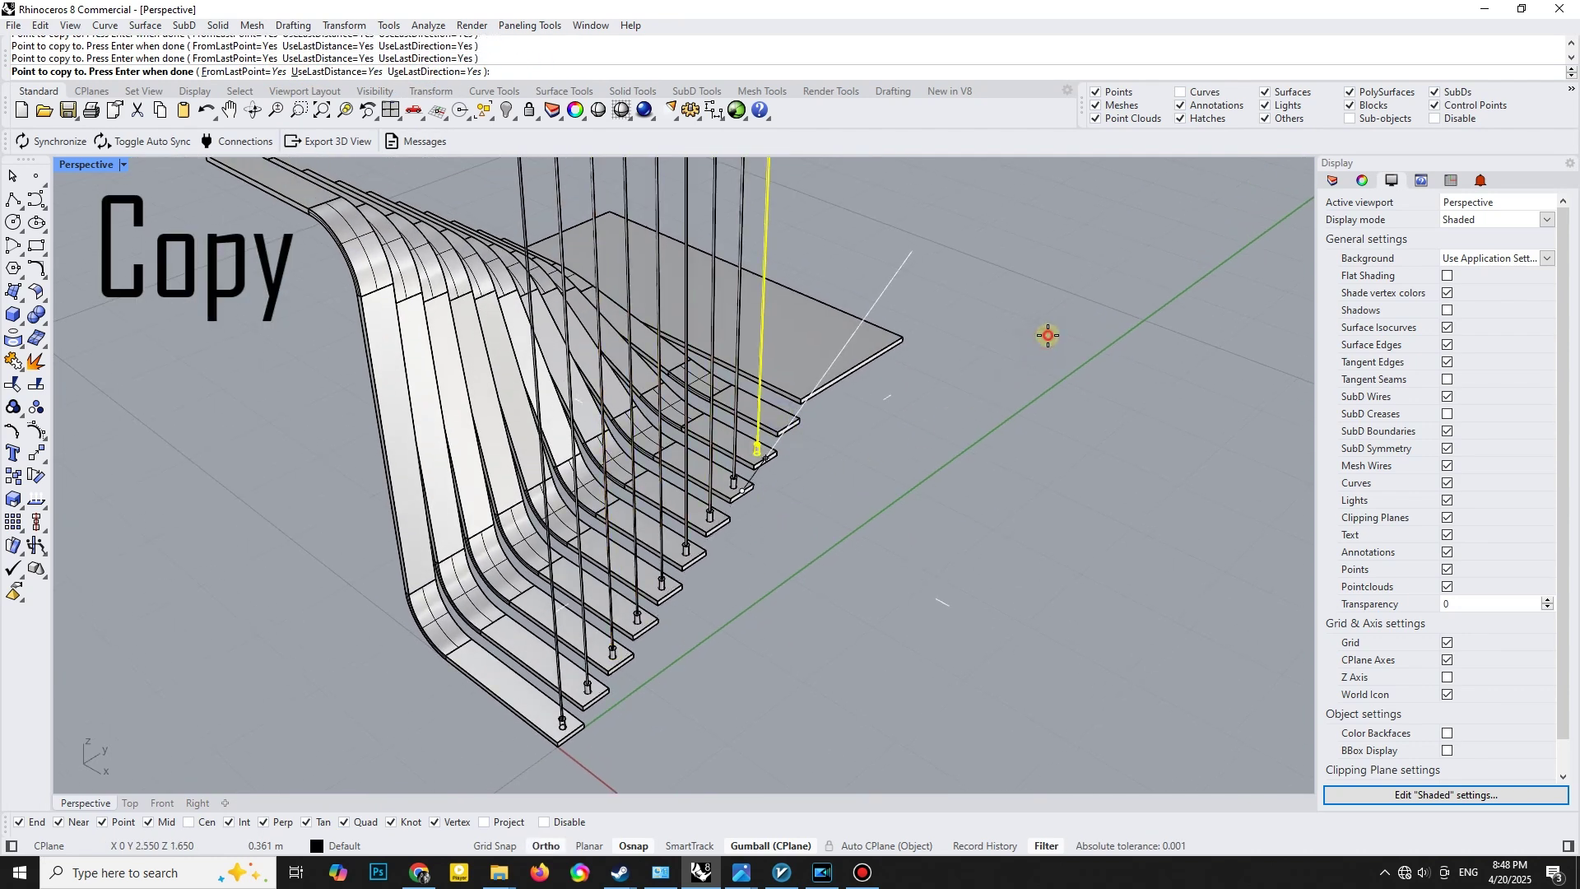
left_click(1053, 331)
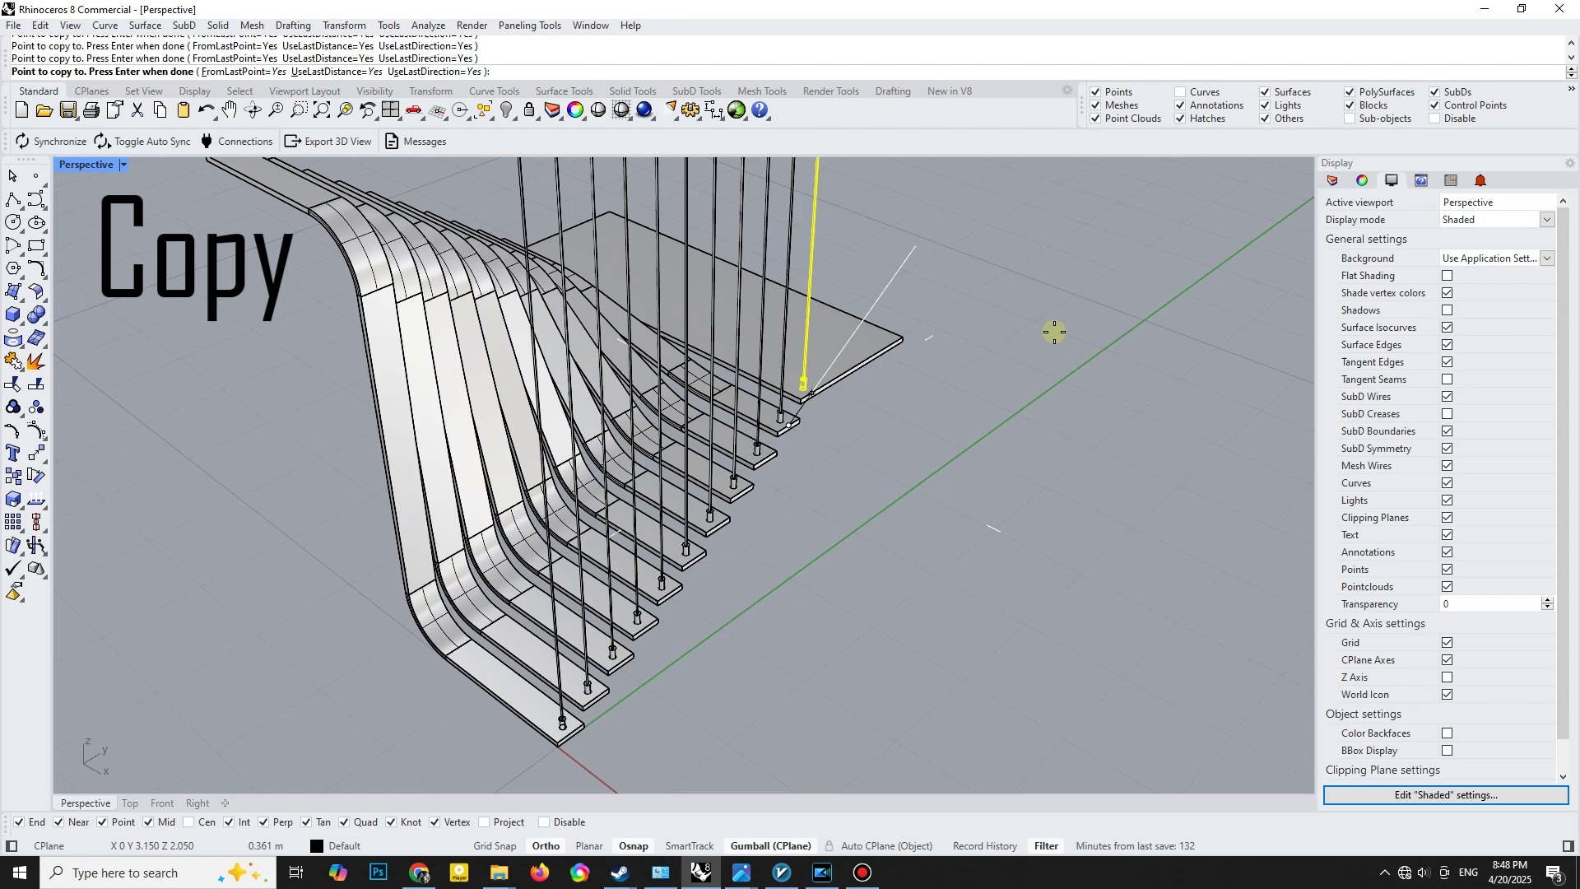
right_click(1054, 331)
right_click_drag(1009, 360, 768, 273)
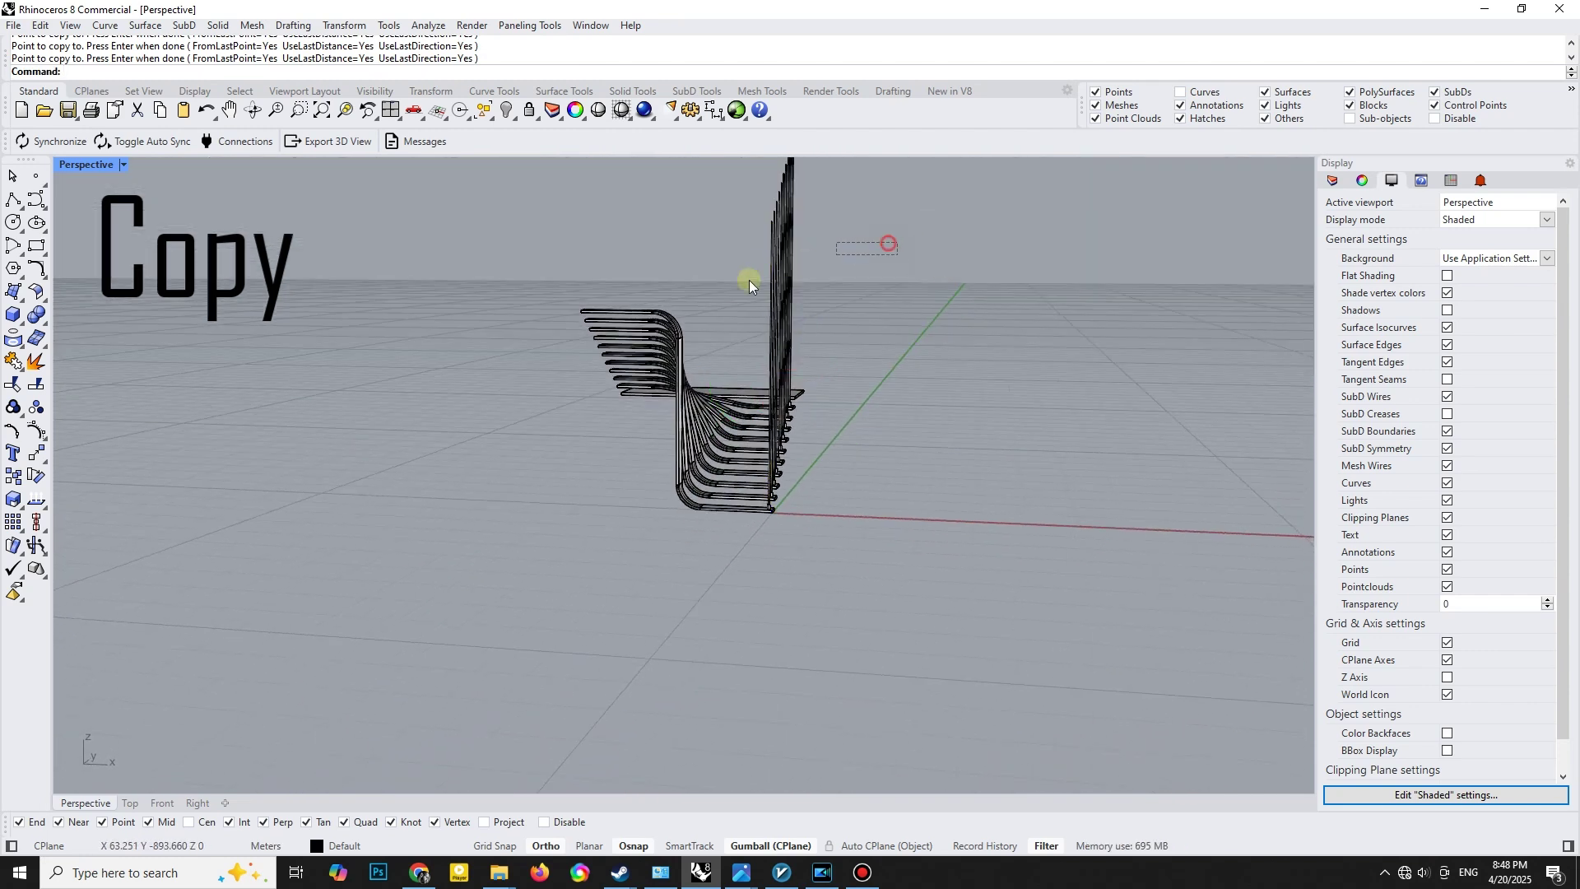
- Group the copied rods and mirror them across the tread midpoints
left_click_drag(768, 272, 753, 280)
key("ctrl+g")
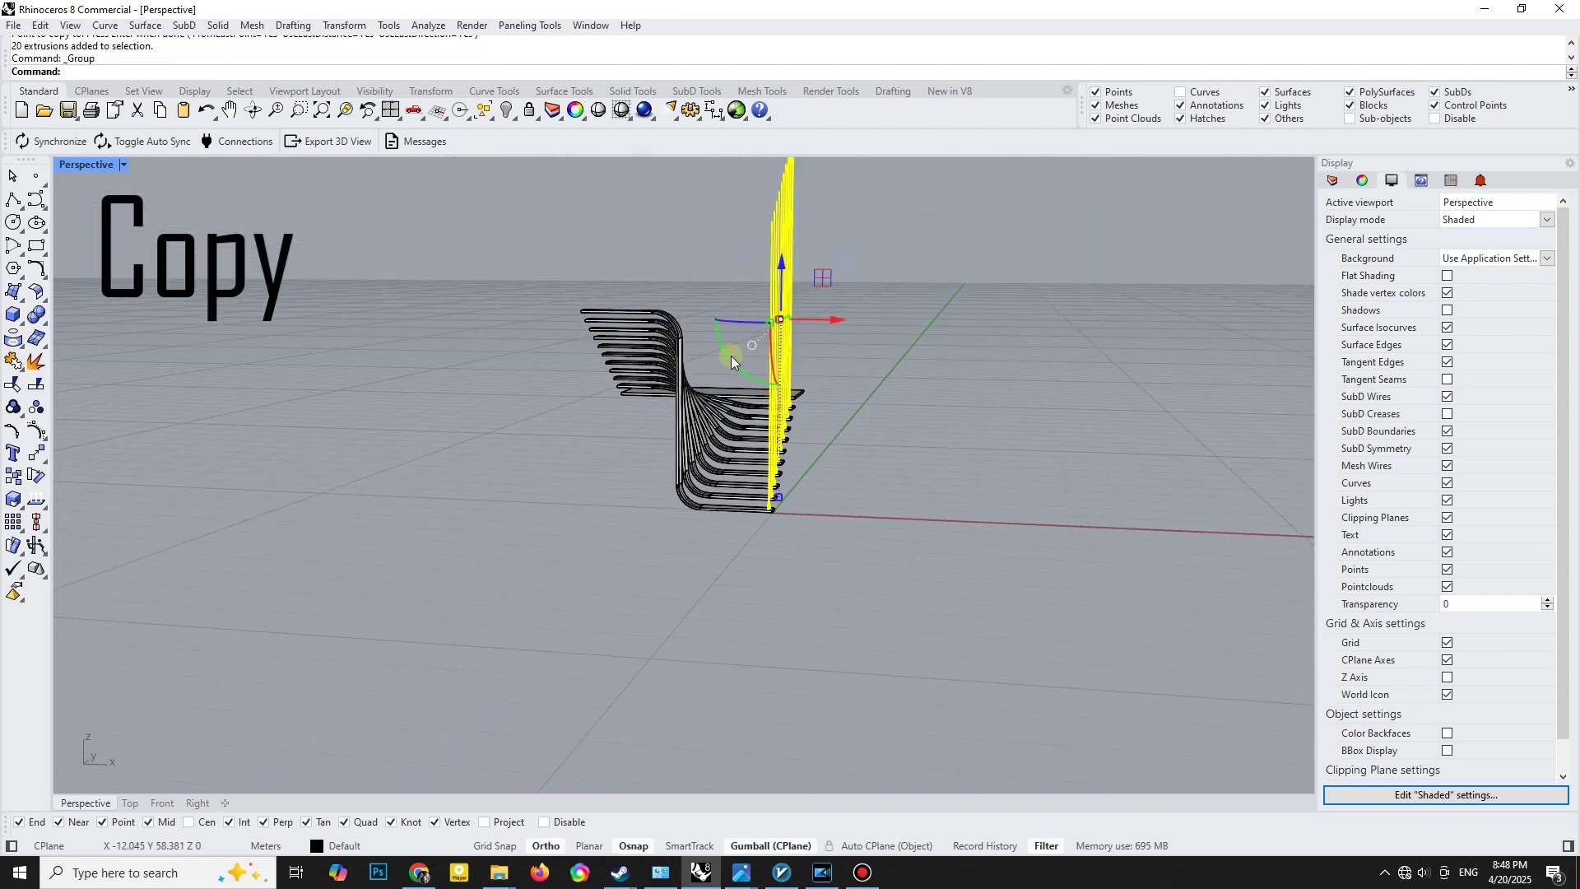
right_click_drag(732, 356, 527, 417)
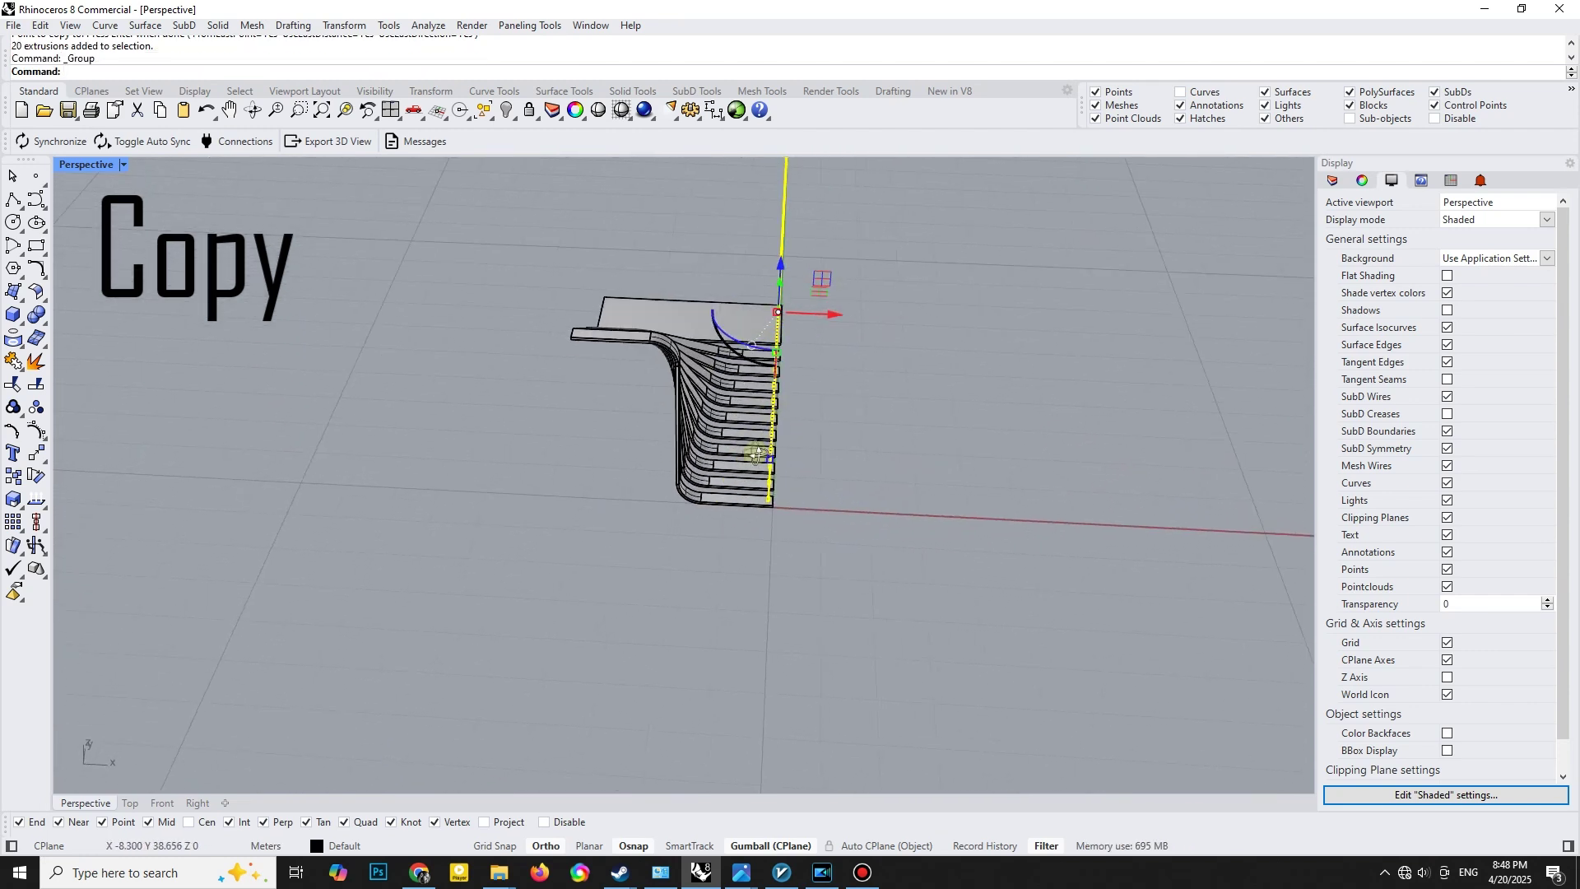
left_click(47, 462)
left_click(42, 506)
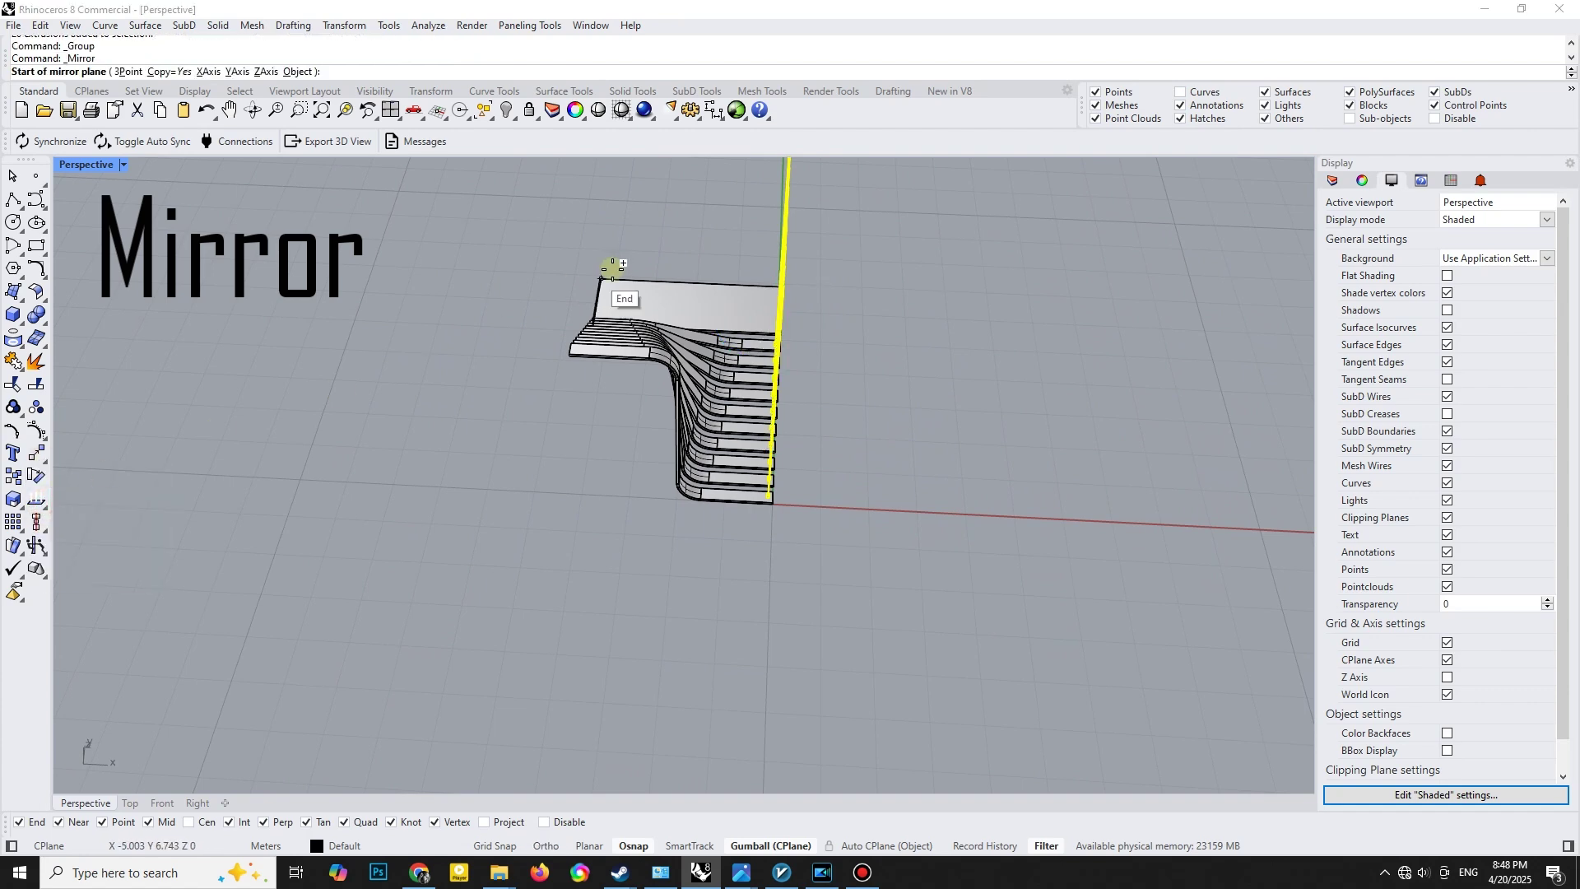
right_click_drag(617, 265, 503, 448)
left_click(556, 452)
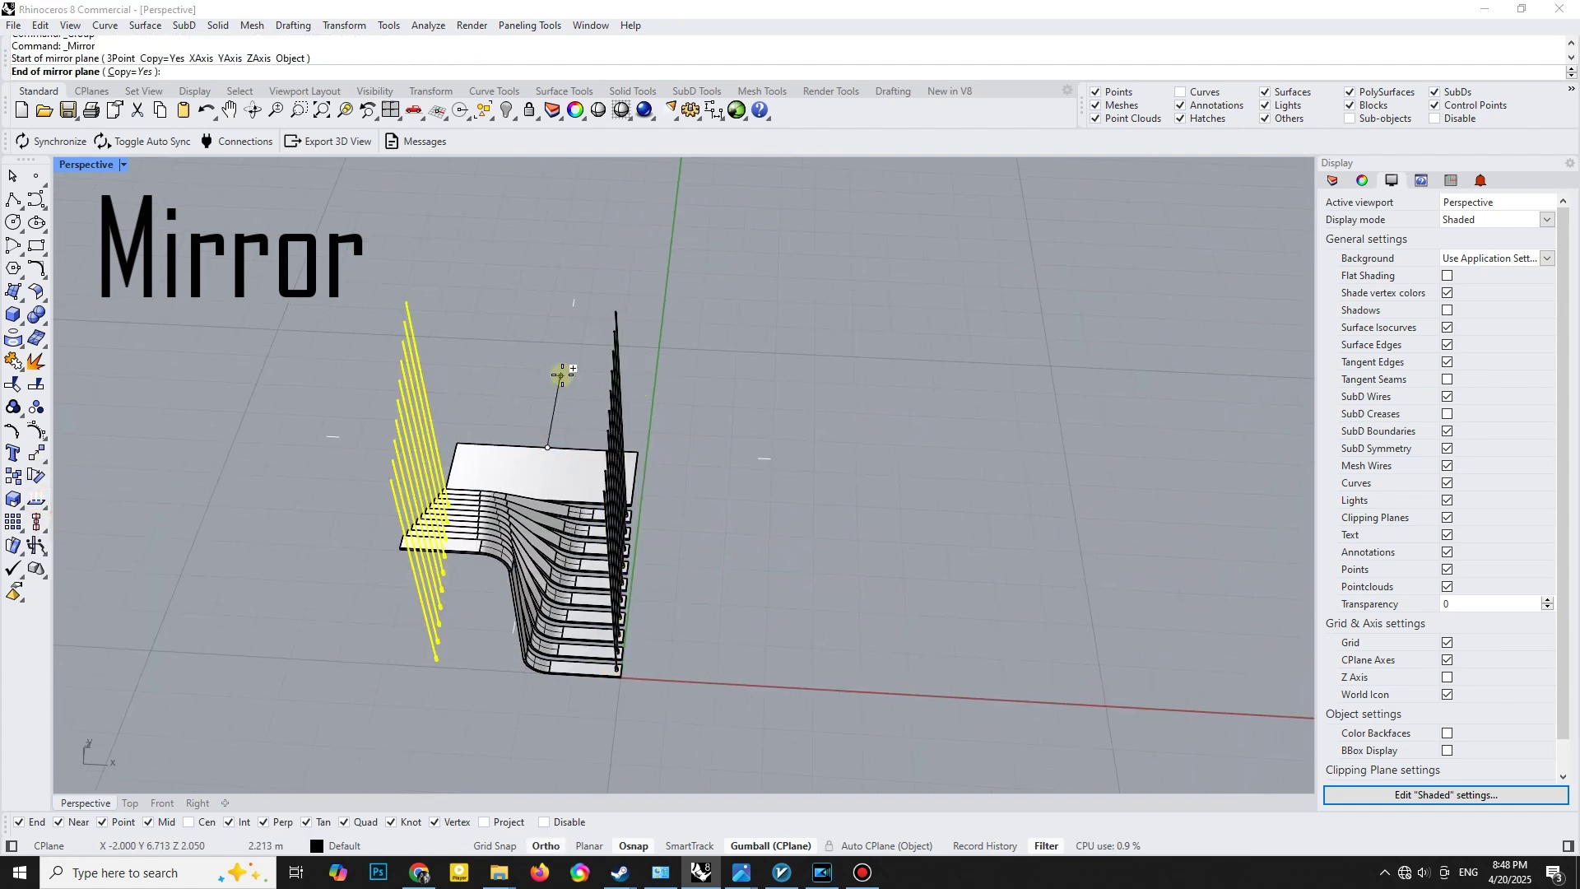
left_click(562, 372)
- Rotate the mirrored rods -90° and raise them 1 along Z
mouse_move(428, 346)
right_mouse_down()
mouse_move(1034, 516)
mouse_move(947, 497)
right_mouse_up()
left_click_drag(938, 505, 881, 527)
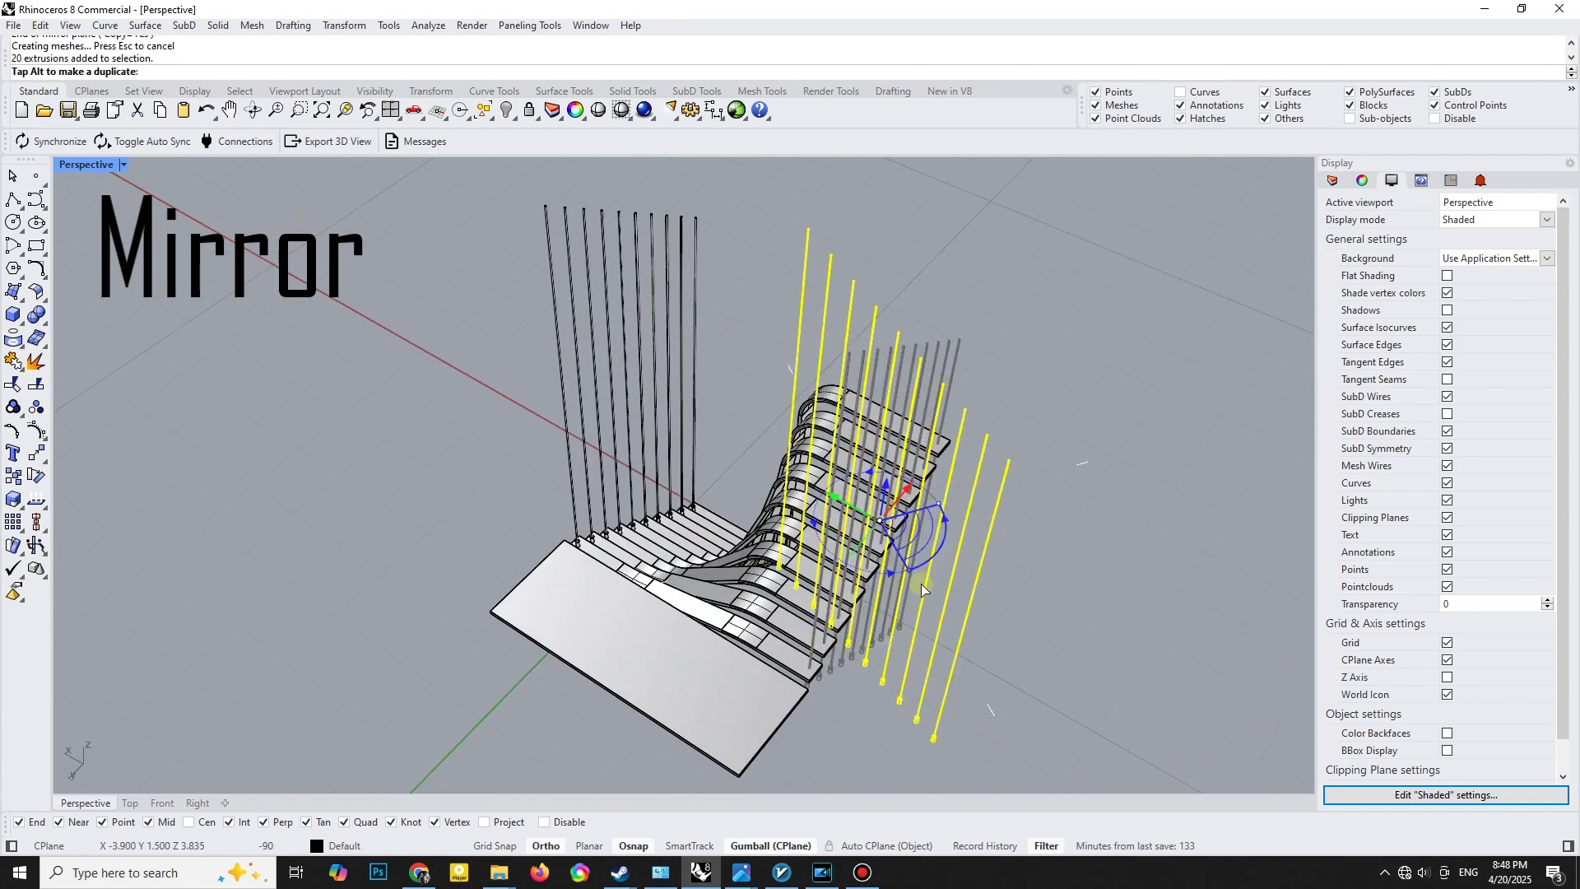
left_click(885, 496)
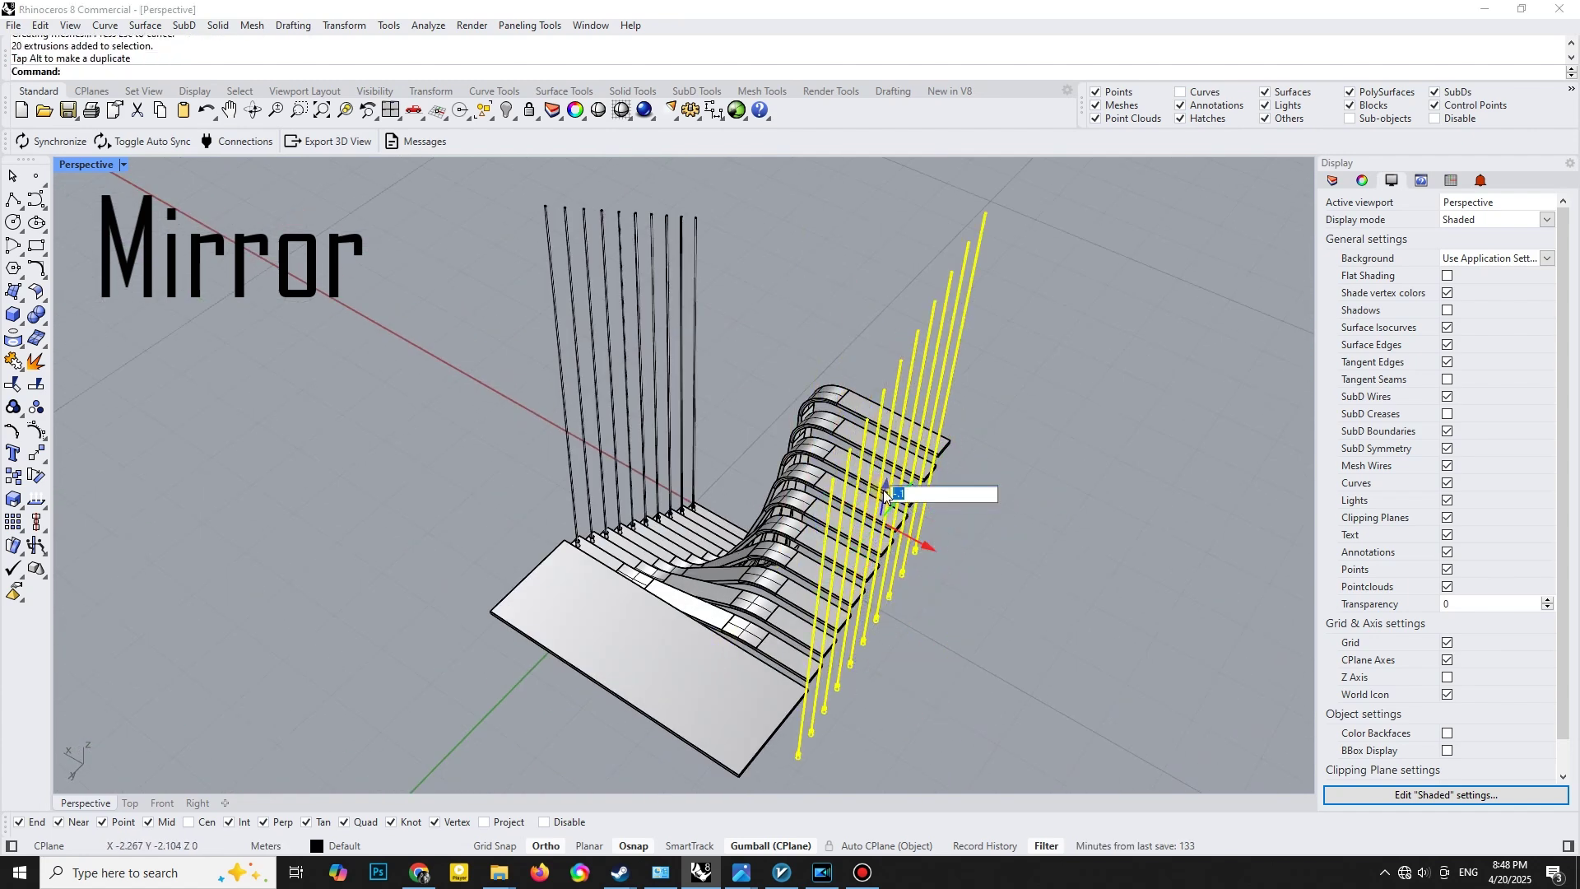
type("1")
key("Return")
left_click(1015, 552)
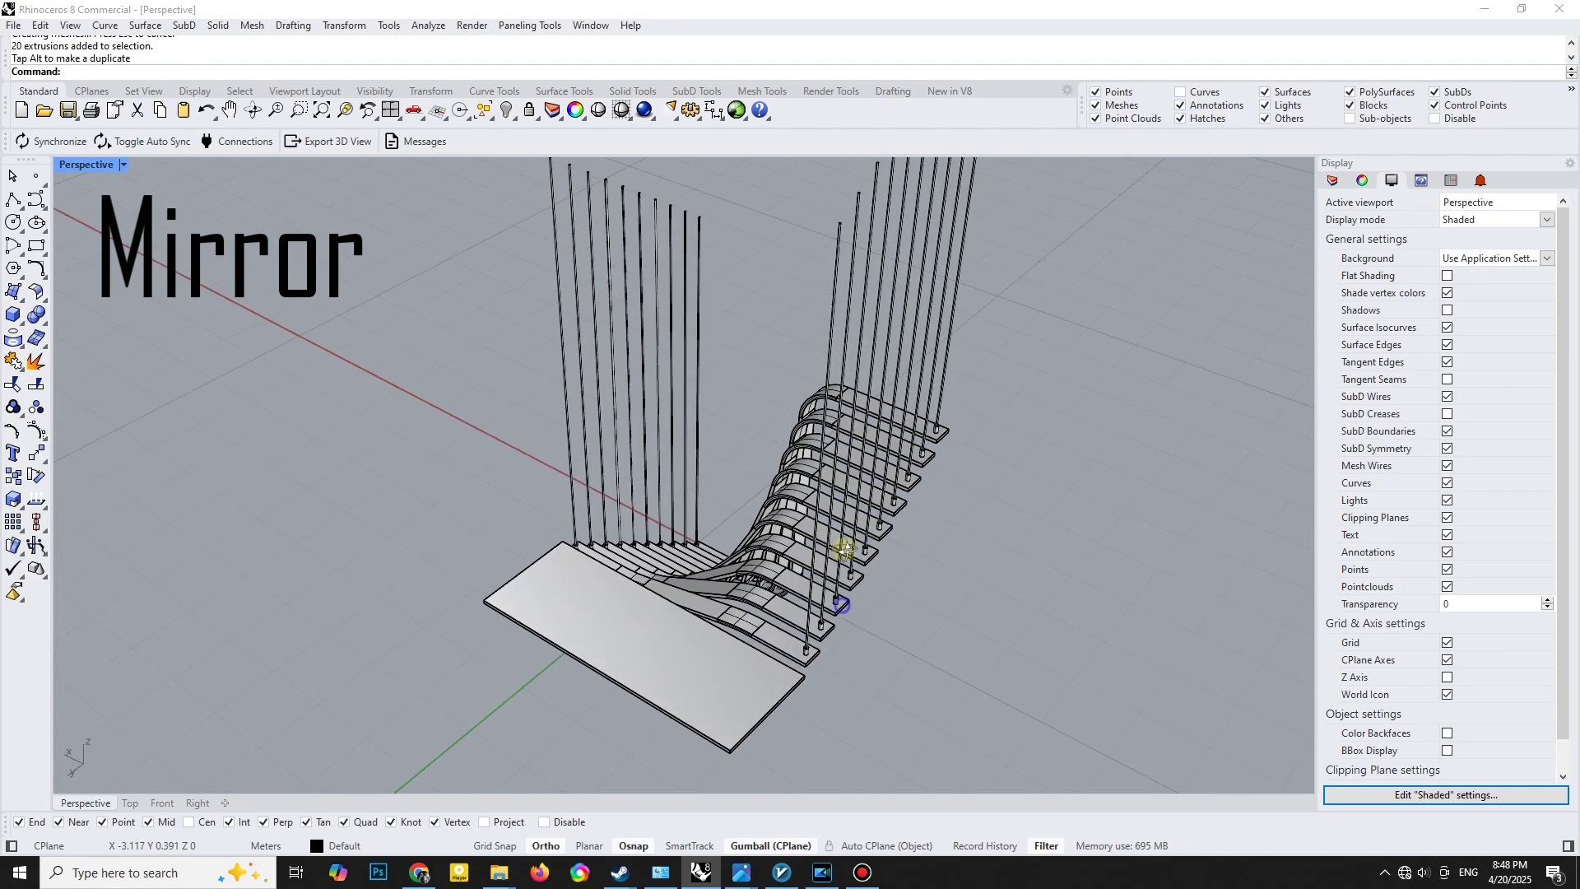
right_click_drag(1015, 550, 529, 360)
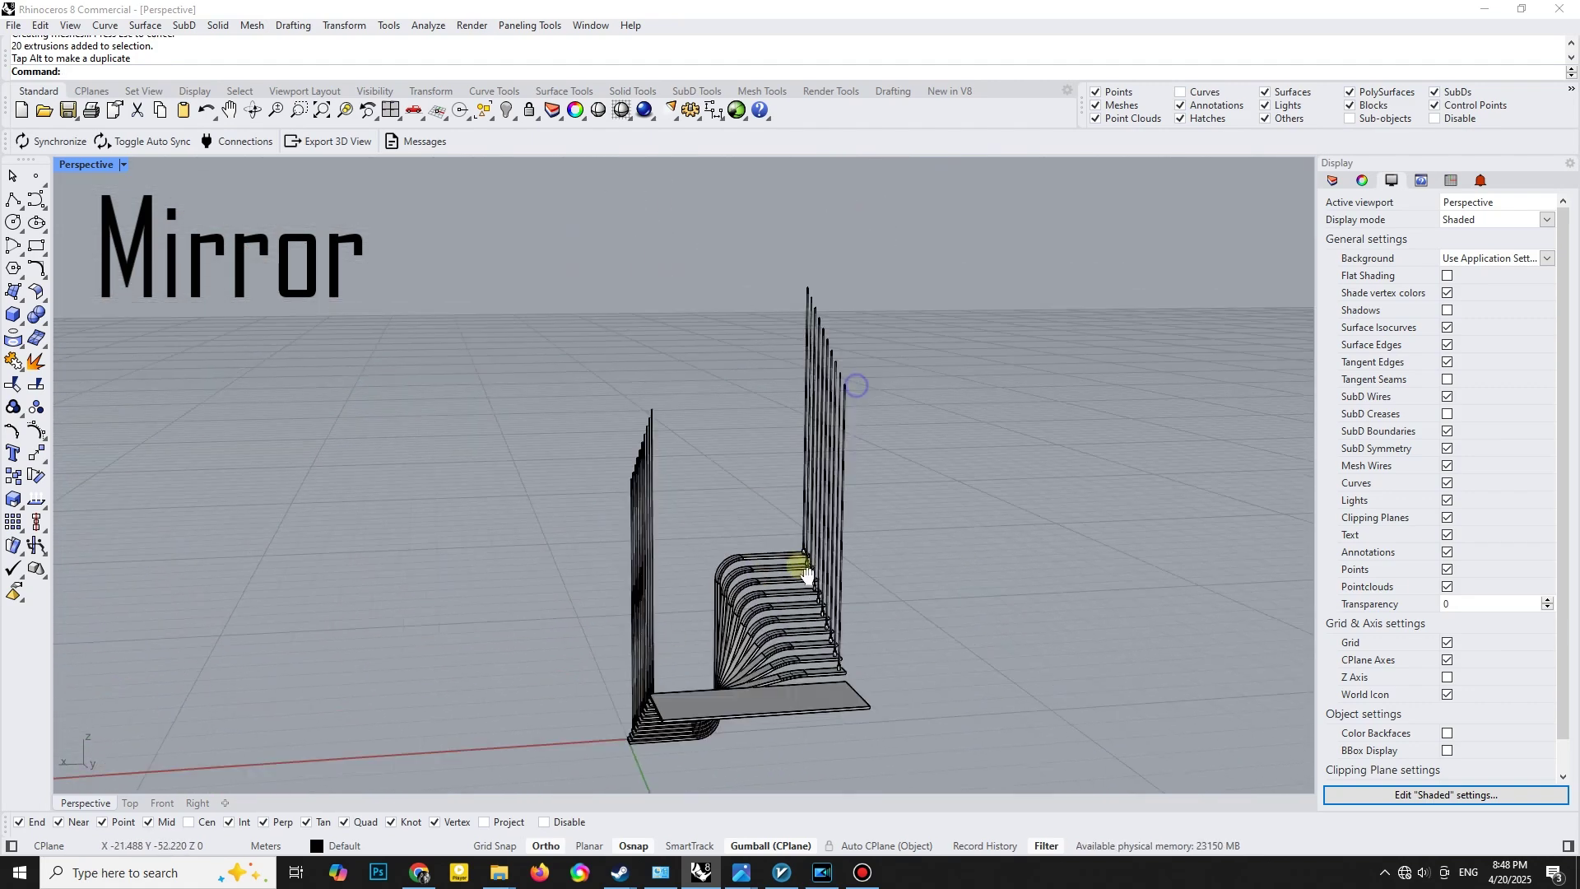
left_click_drag(528, 359, 693, 552)
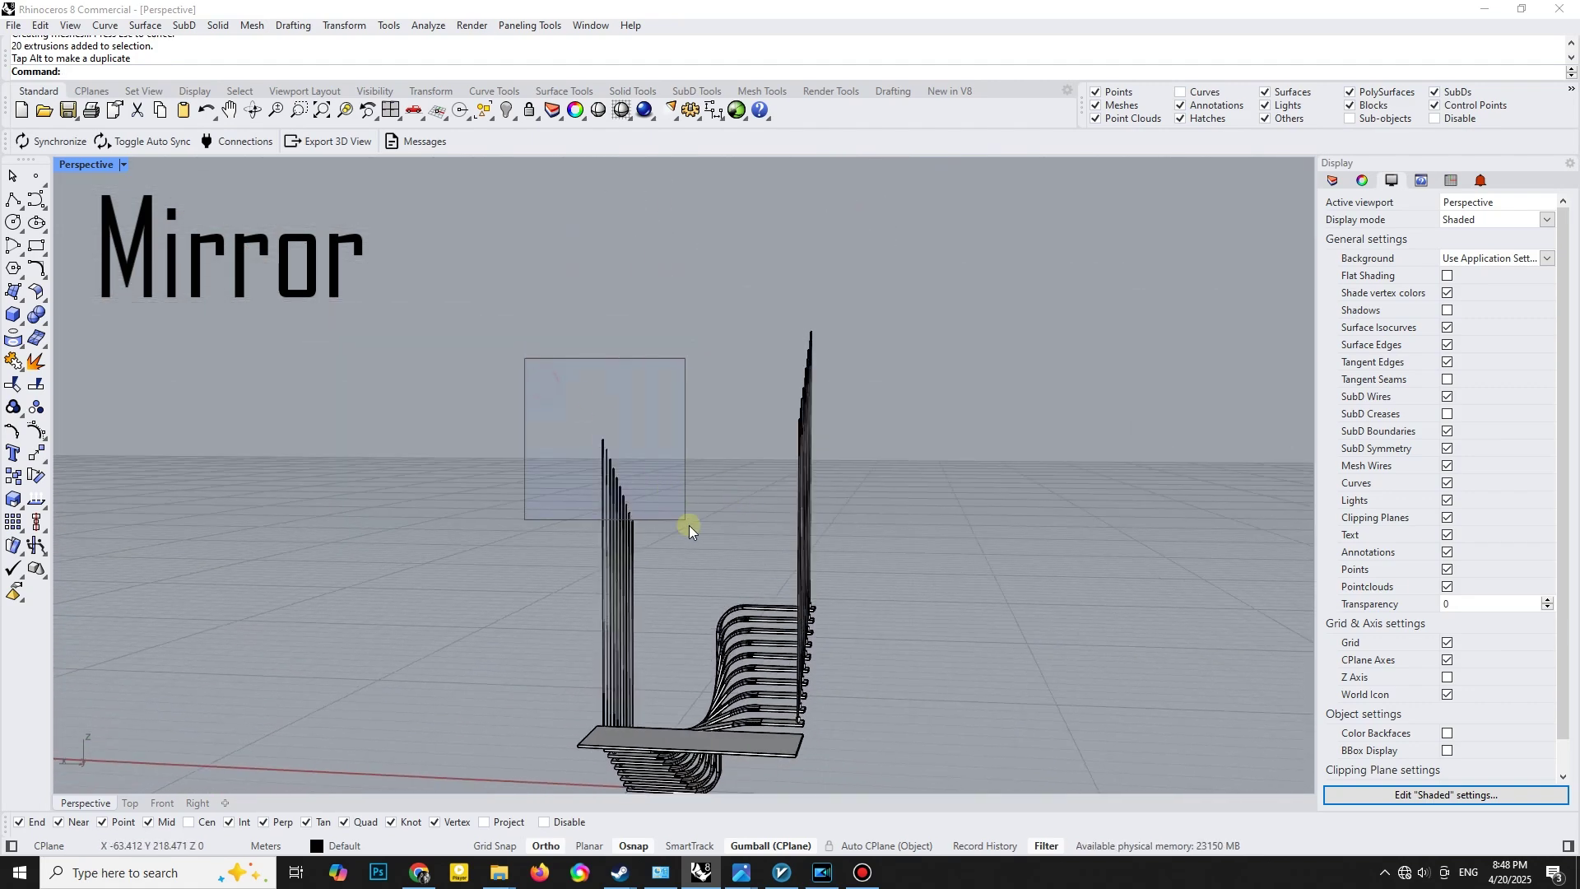
right_click_drag(773, 364, 777, 316)
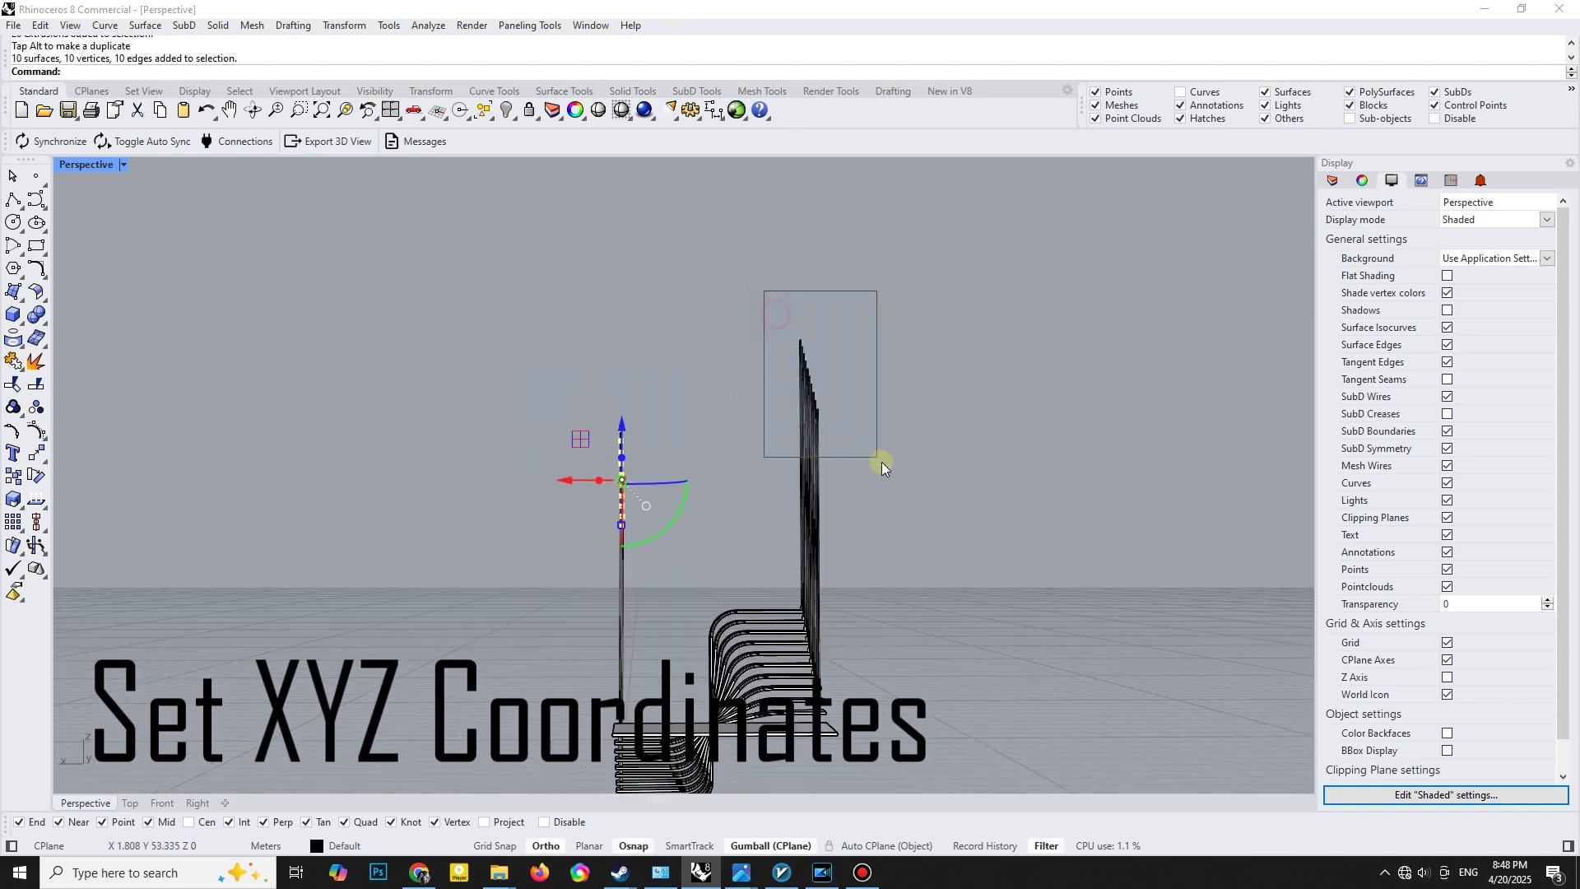
- Set both rows of rod top points to one common Z height with SetPt
left_click_drag(777, 319, 882, 461)
right_click_drag(882, 463, 686, 489)
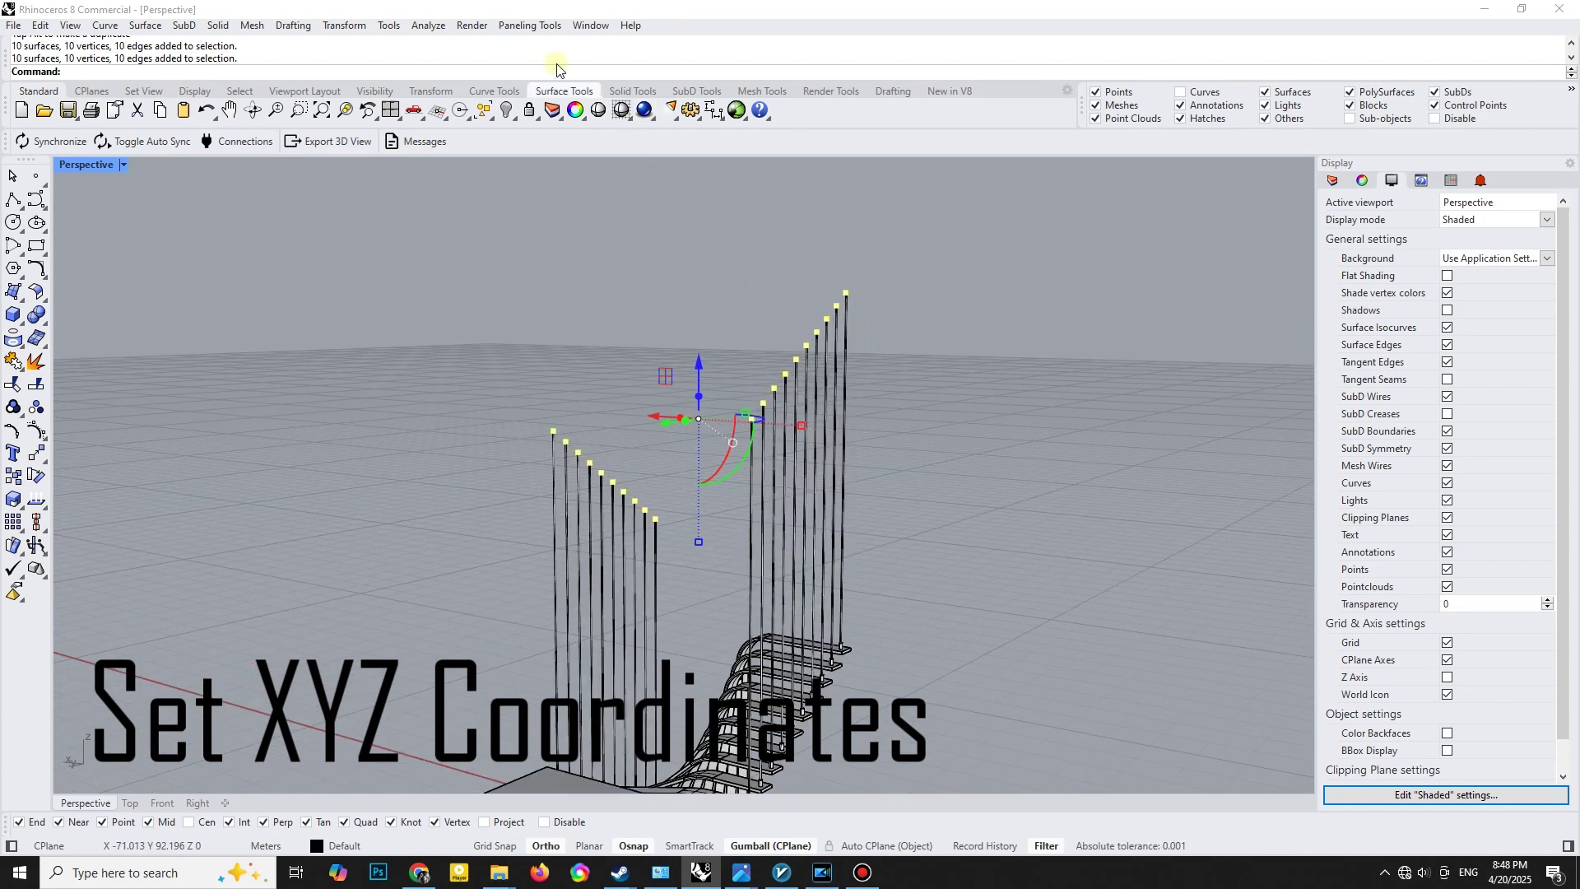
left_click(405, 250)
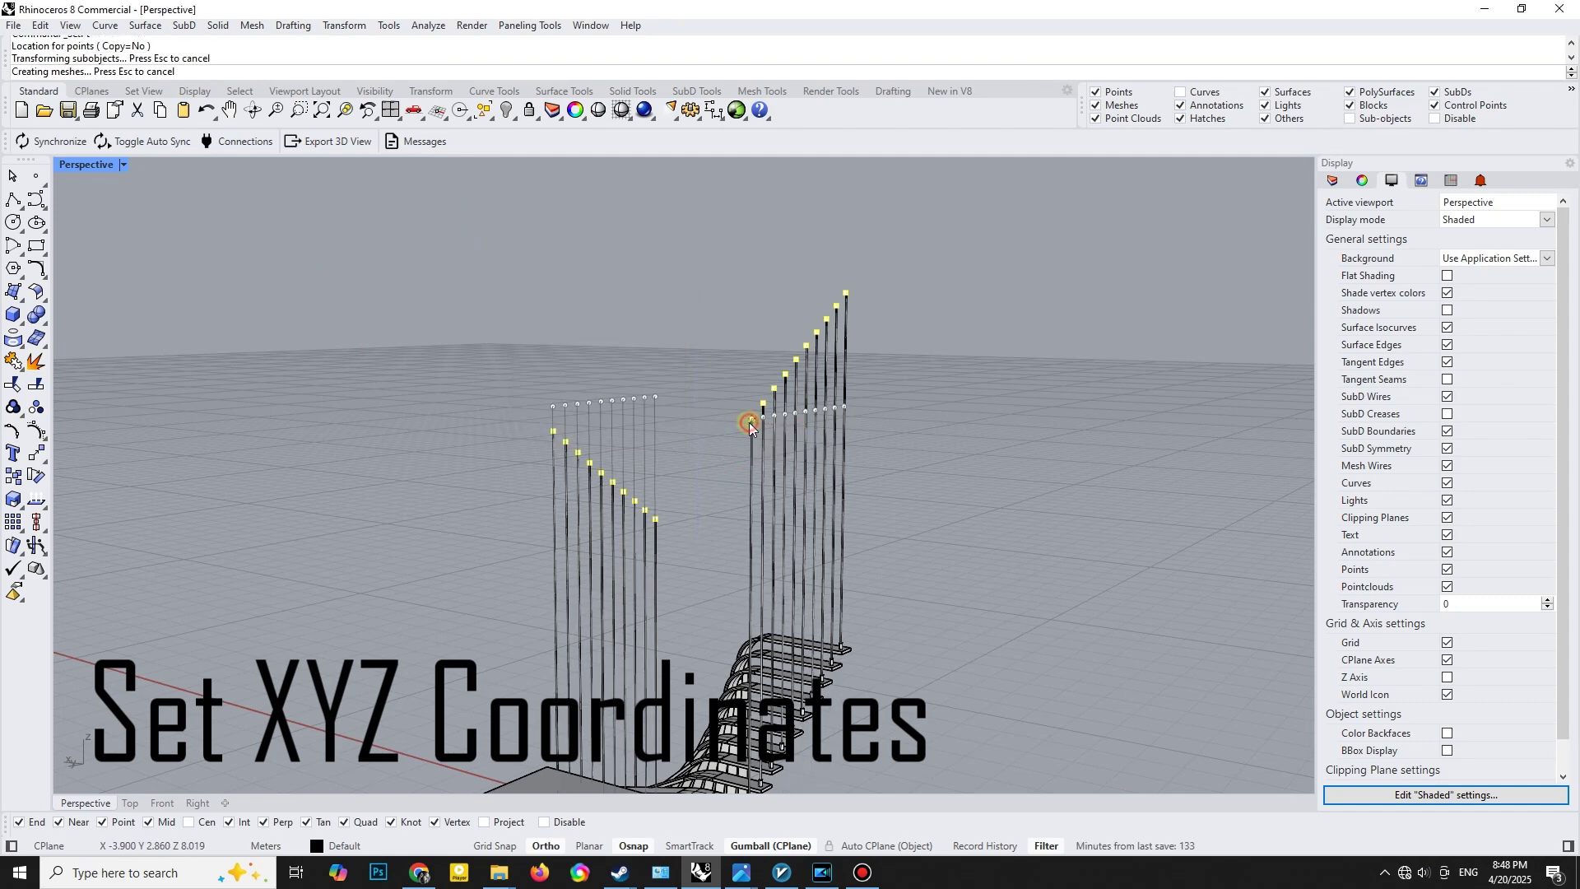
right_click_drag(636, 565, 971, 510)
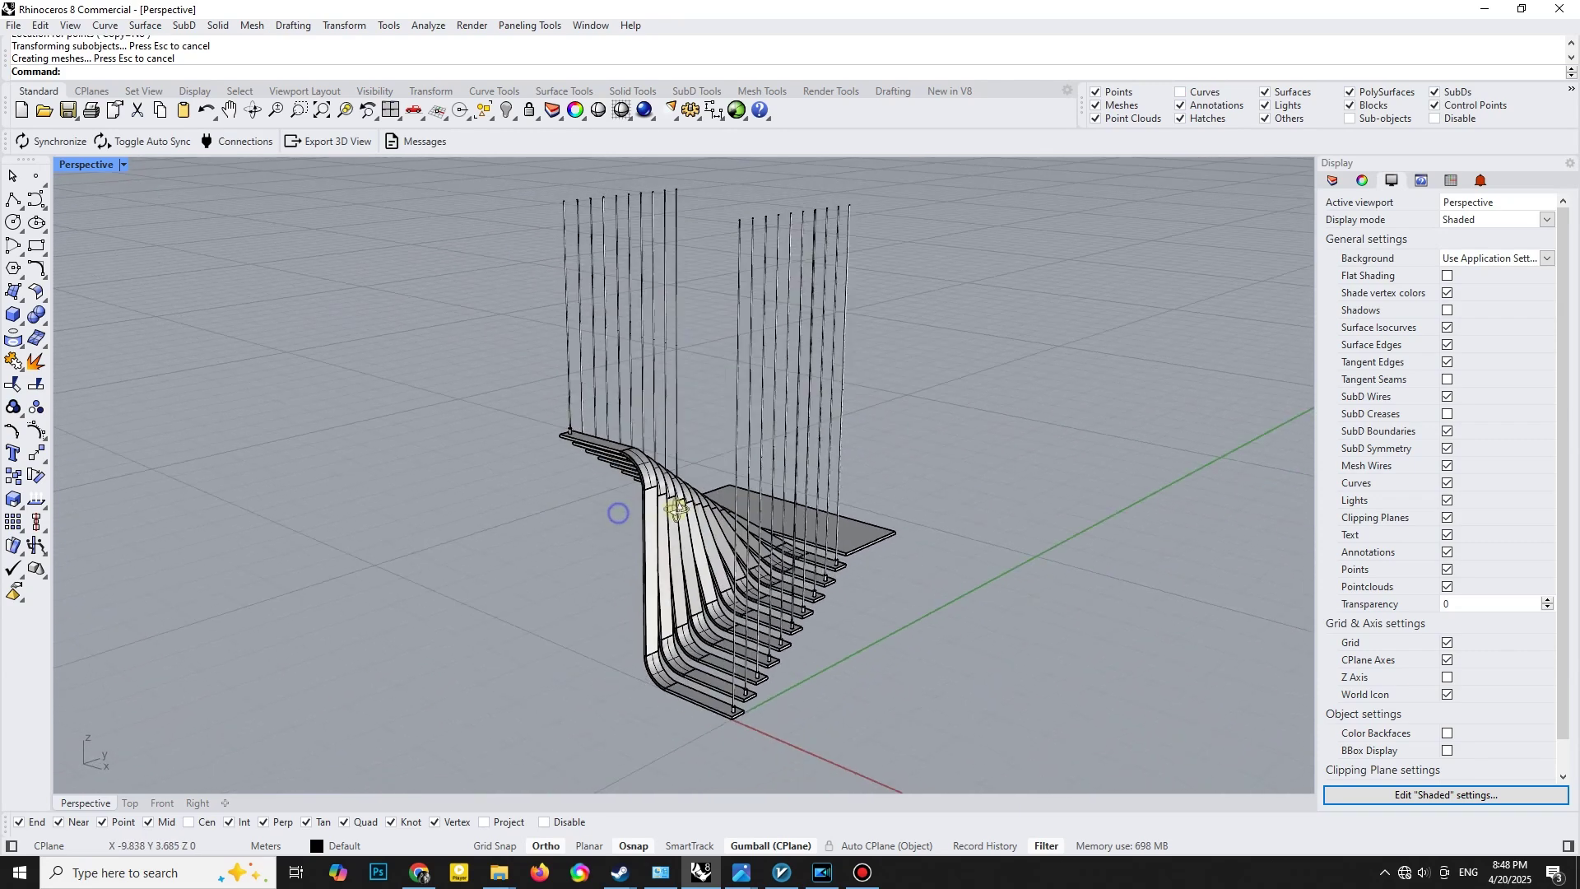
right_click_drag(971, 509, 667, 530)
right_click_drag(741, 601, 745, 506)
- Switch the Perspective viewport to Arctic display and orbit around the finished staircase
left_click(123, 164)
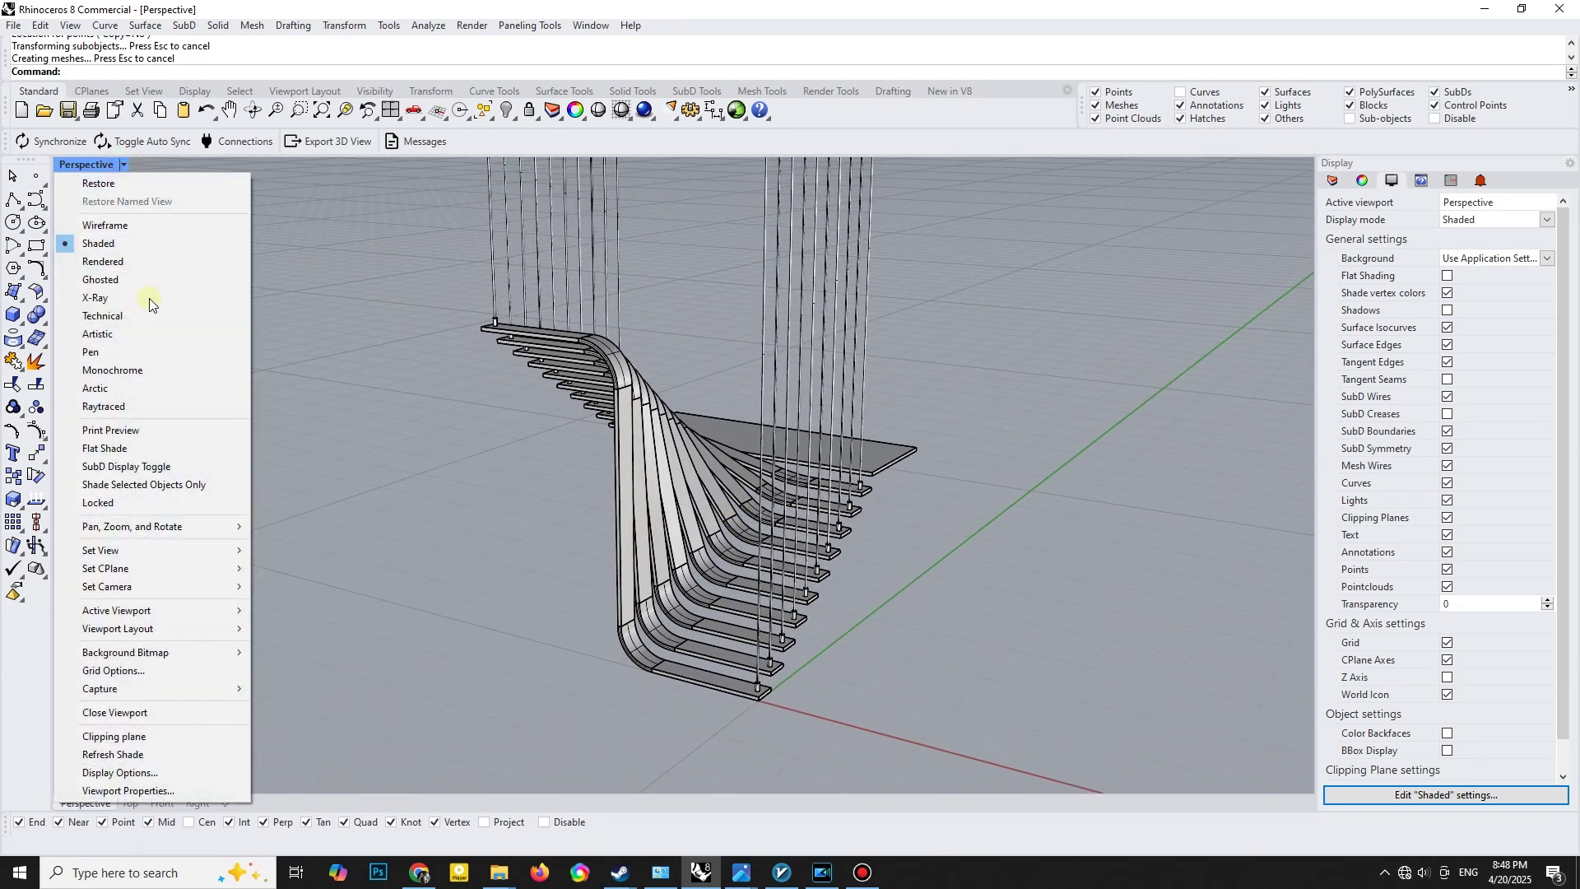
left_click(112, 392)
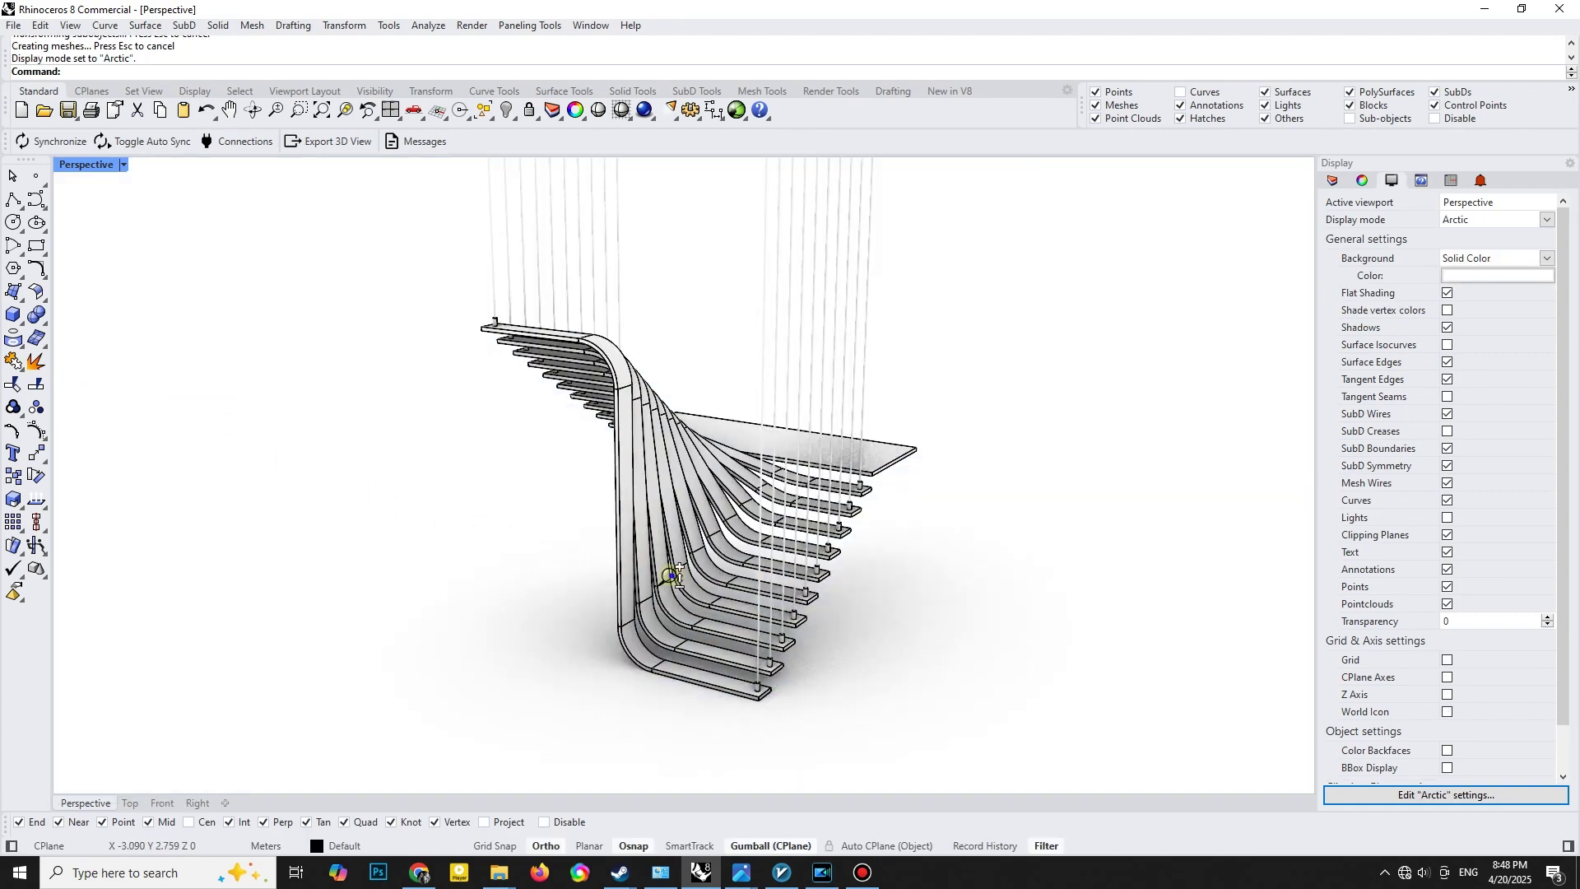
right_click_drag(675, 573, 682, 572)
mouse_move(561, 507)
right_mouse_down()
mouse_move(625, 479)
mouse_move(897, 498)
right_mouse_up()
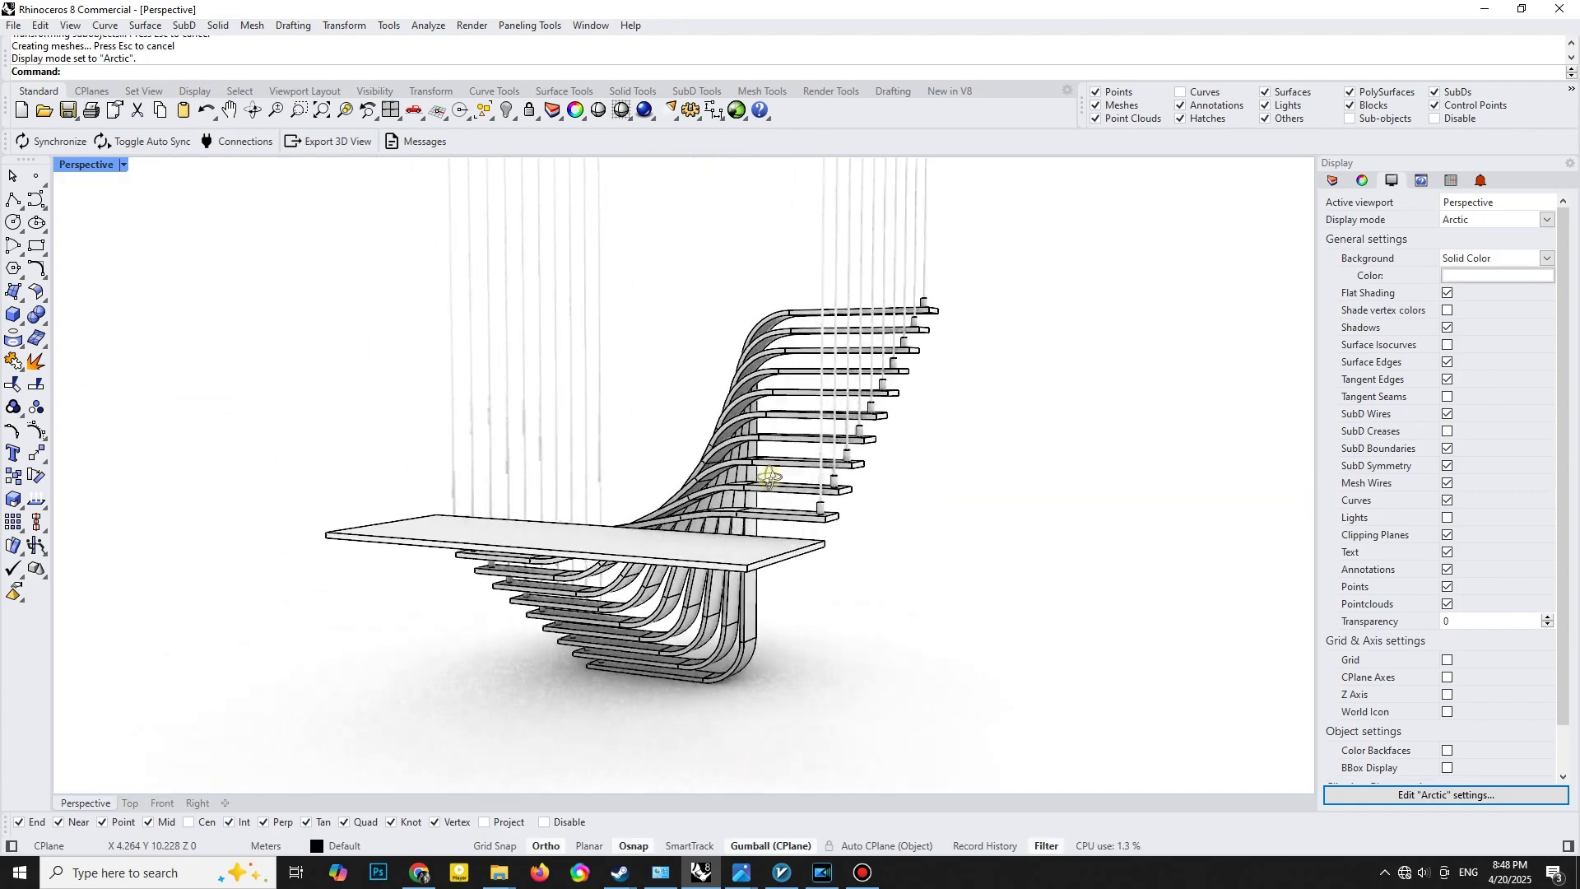